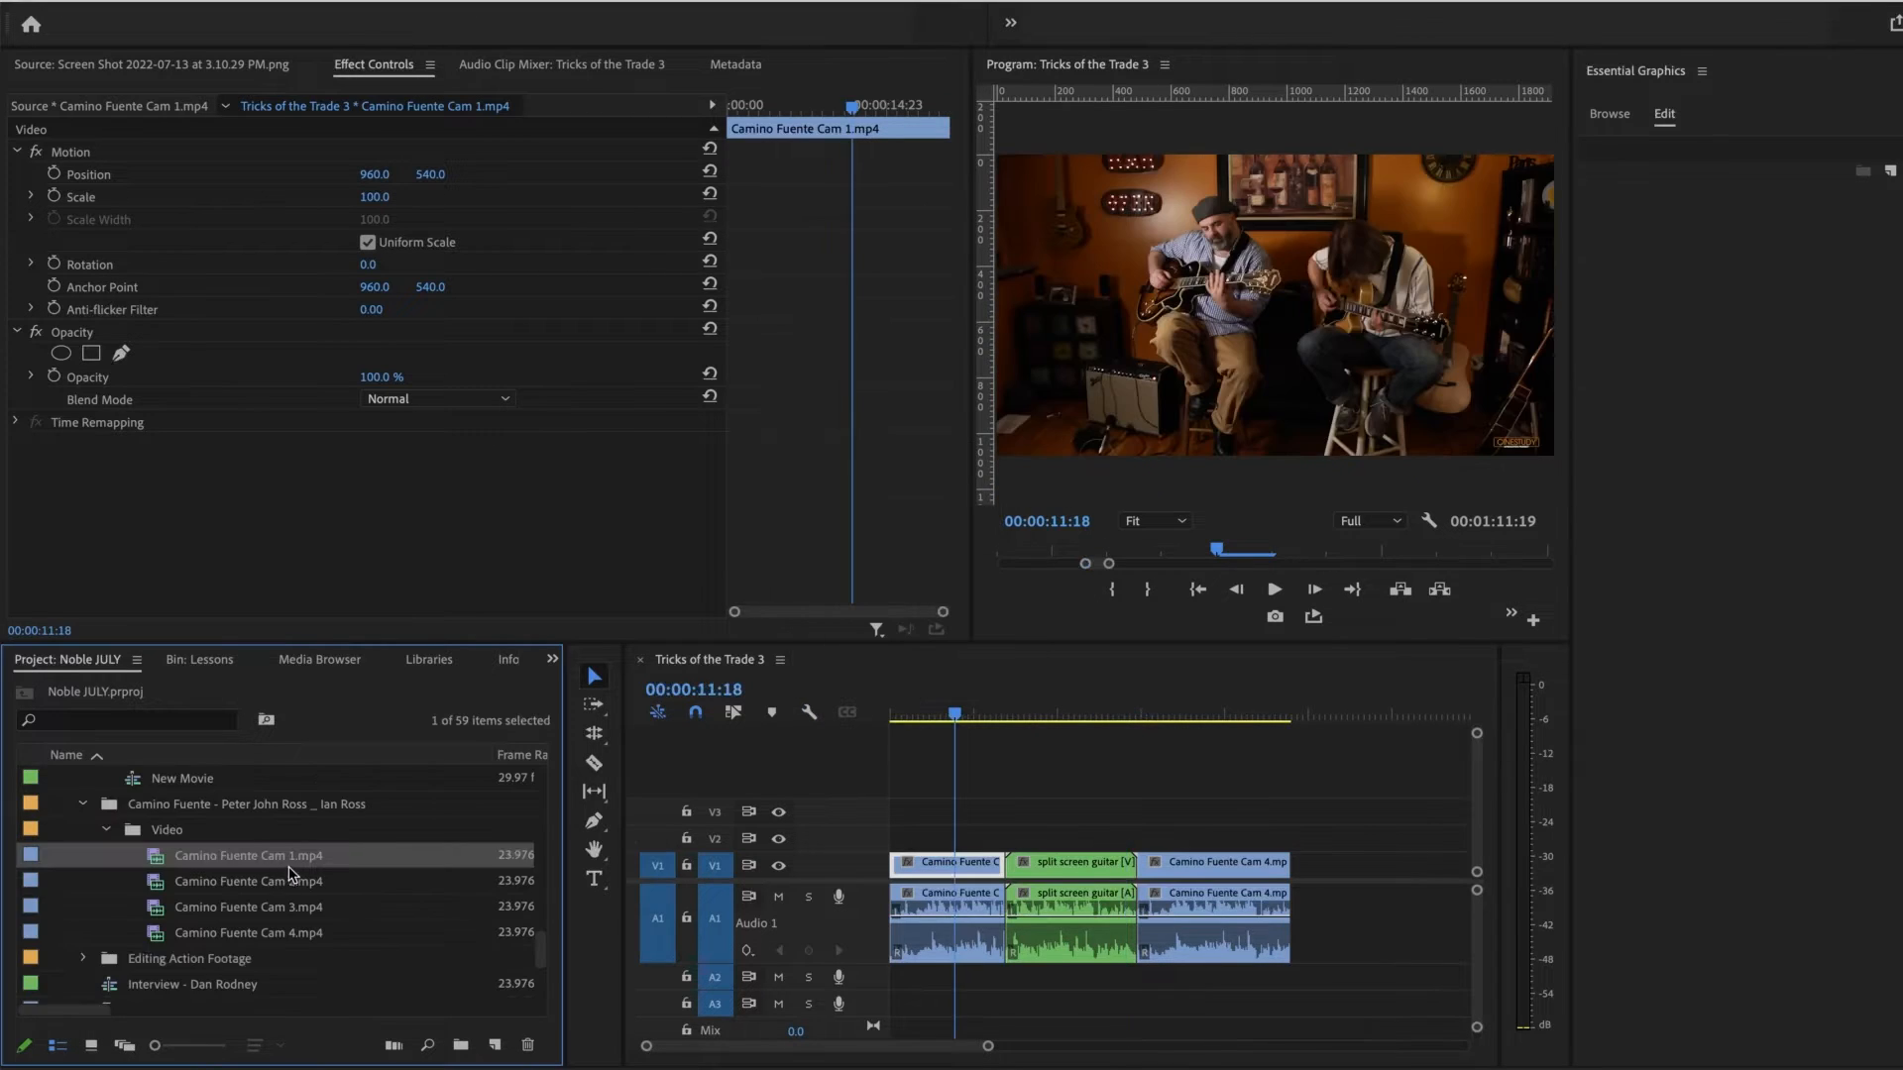
Step: Change the label colour of Camino Fuente Cam 1.mp4 in the project bin to Magenta
right_click(160, 864)
mouse_move(215, 1066)
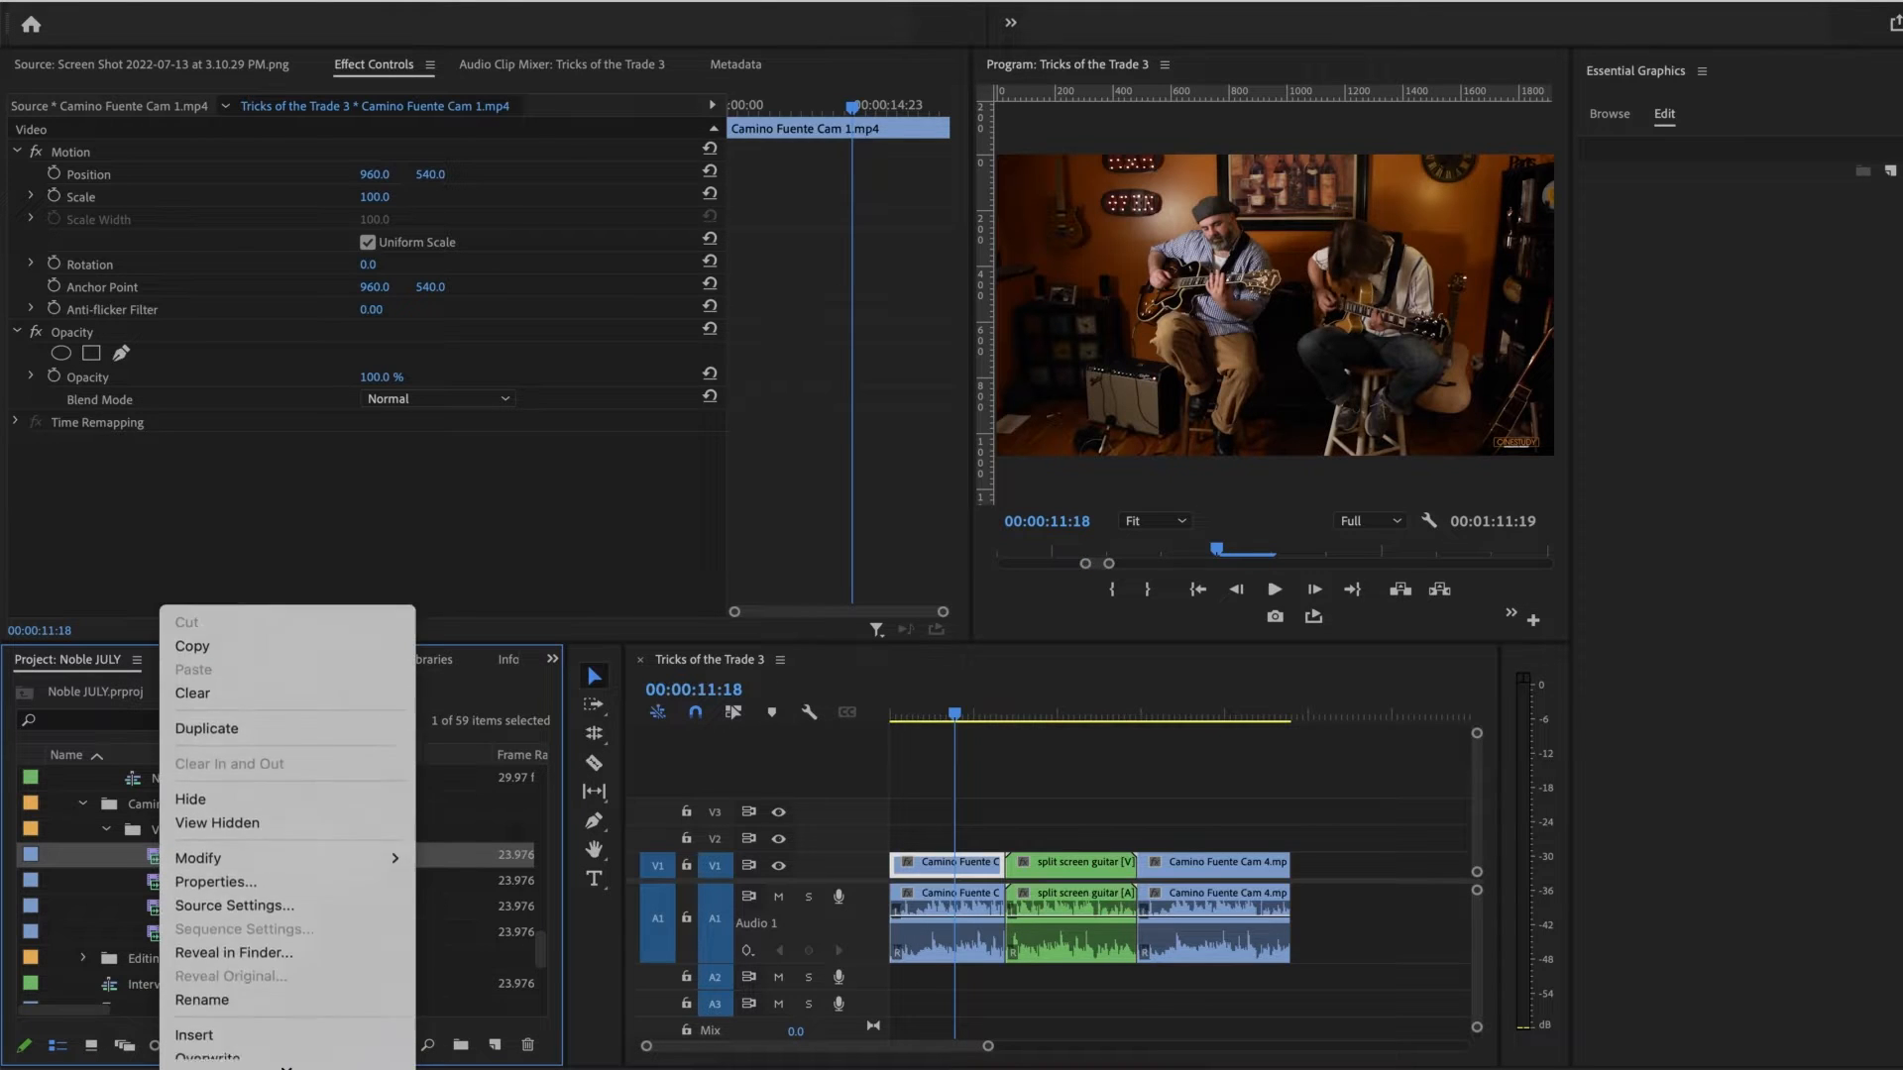
mouse_move(295, 930)
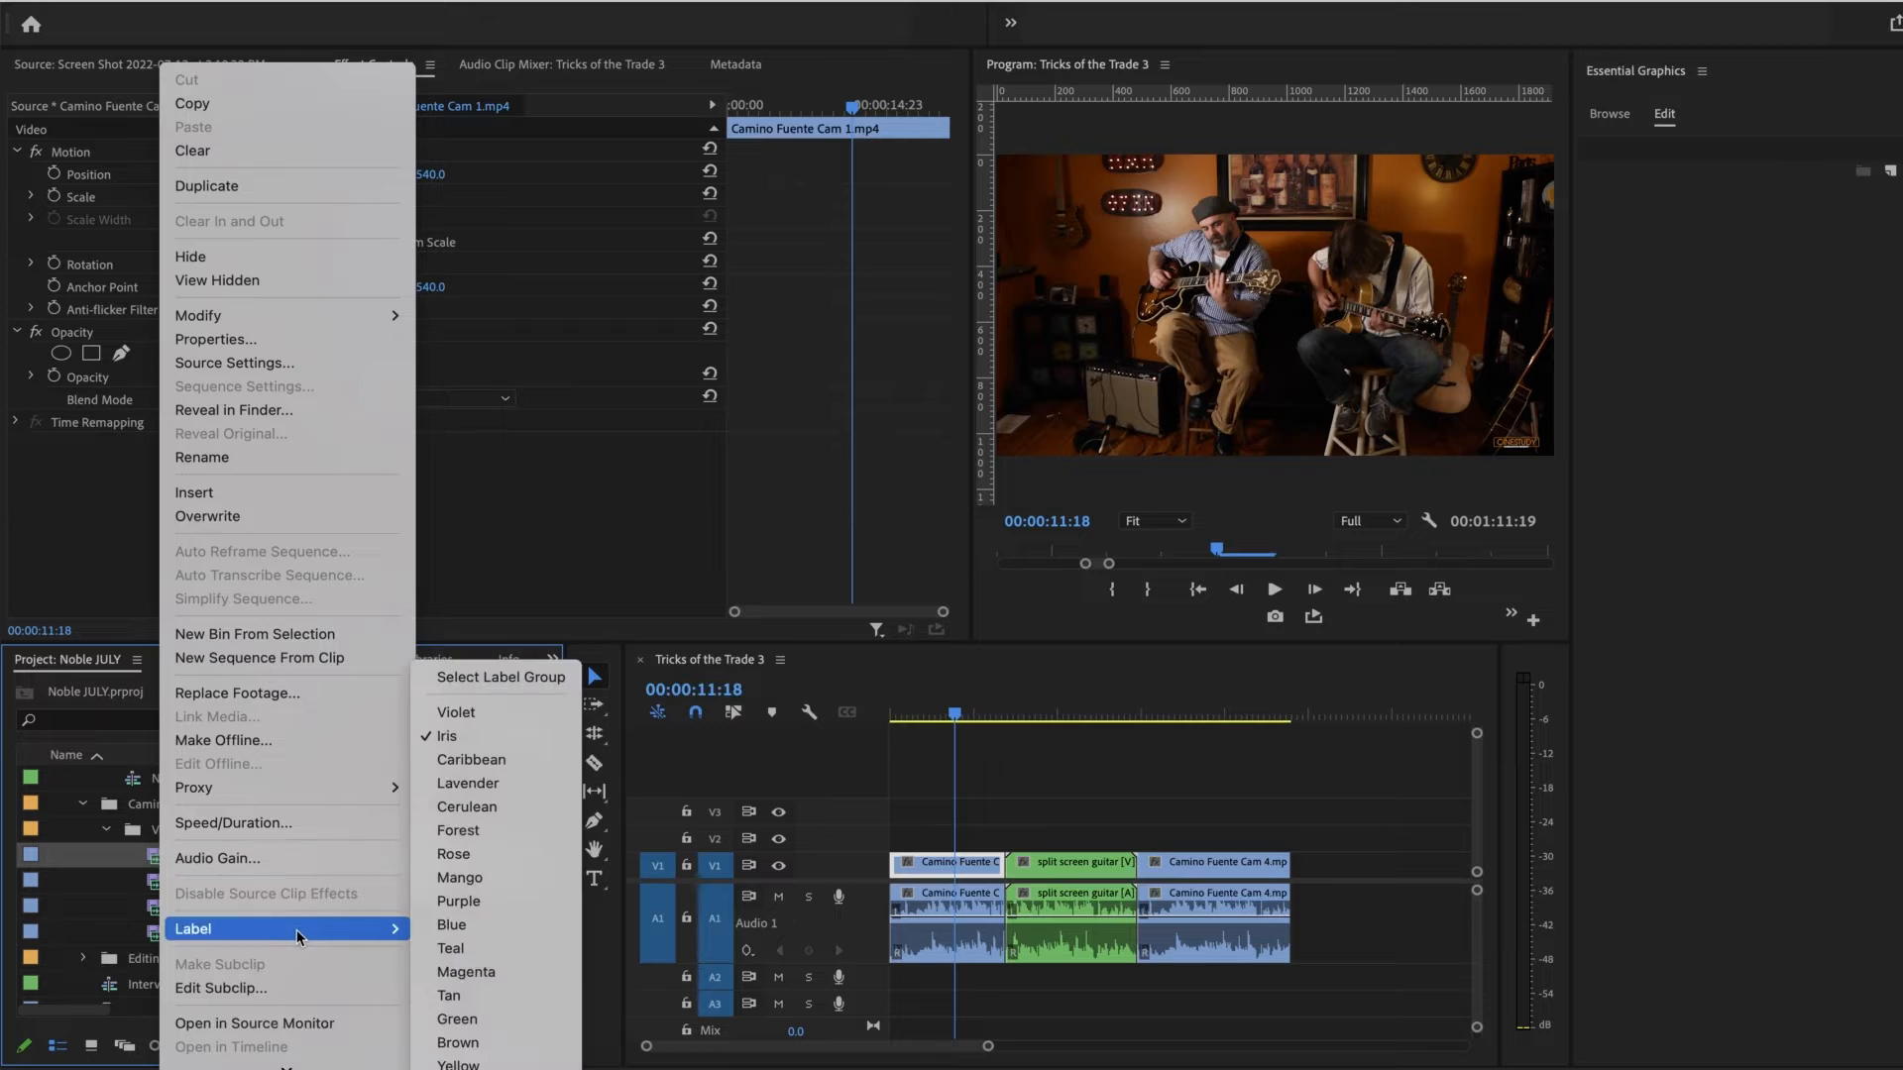
left_click(457, 972)
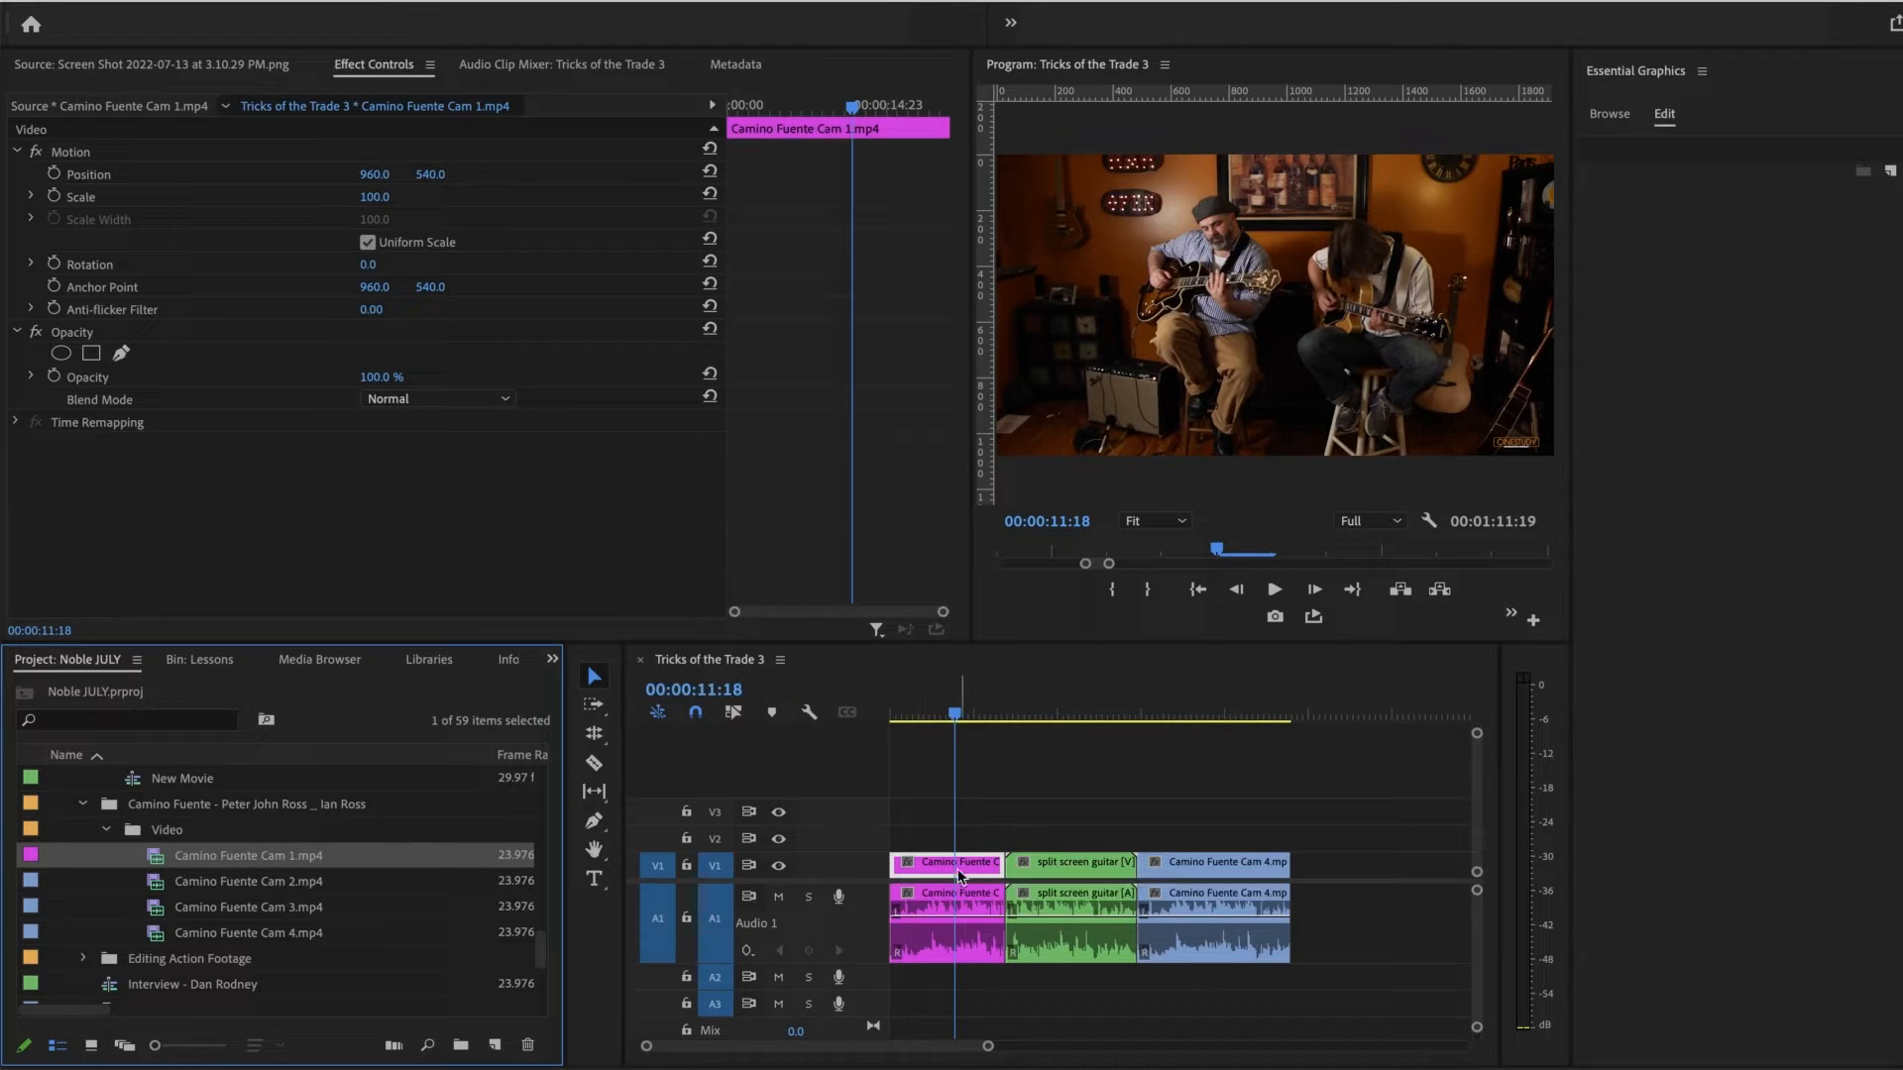
Step: Turn Show Source Clip Name and Label off and back on for the timeline, with the playhead at 00:00:09:18
mouse_move(968, 714)
left_mouse_down()
mouse_move(910, 716)
mouse_move(965, 720)
mouse_move(947, 731)
left_mouse_up()
key("Right")
key("Right")
key("Right")
key("Right")
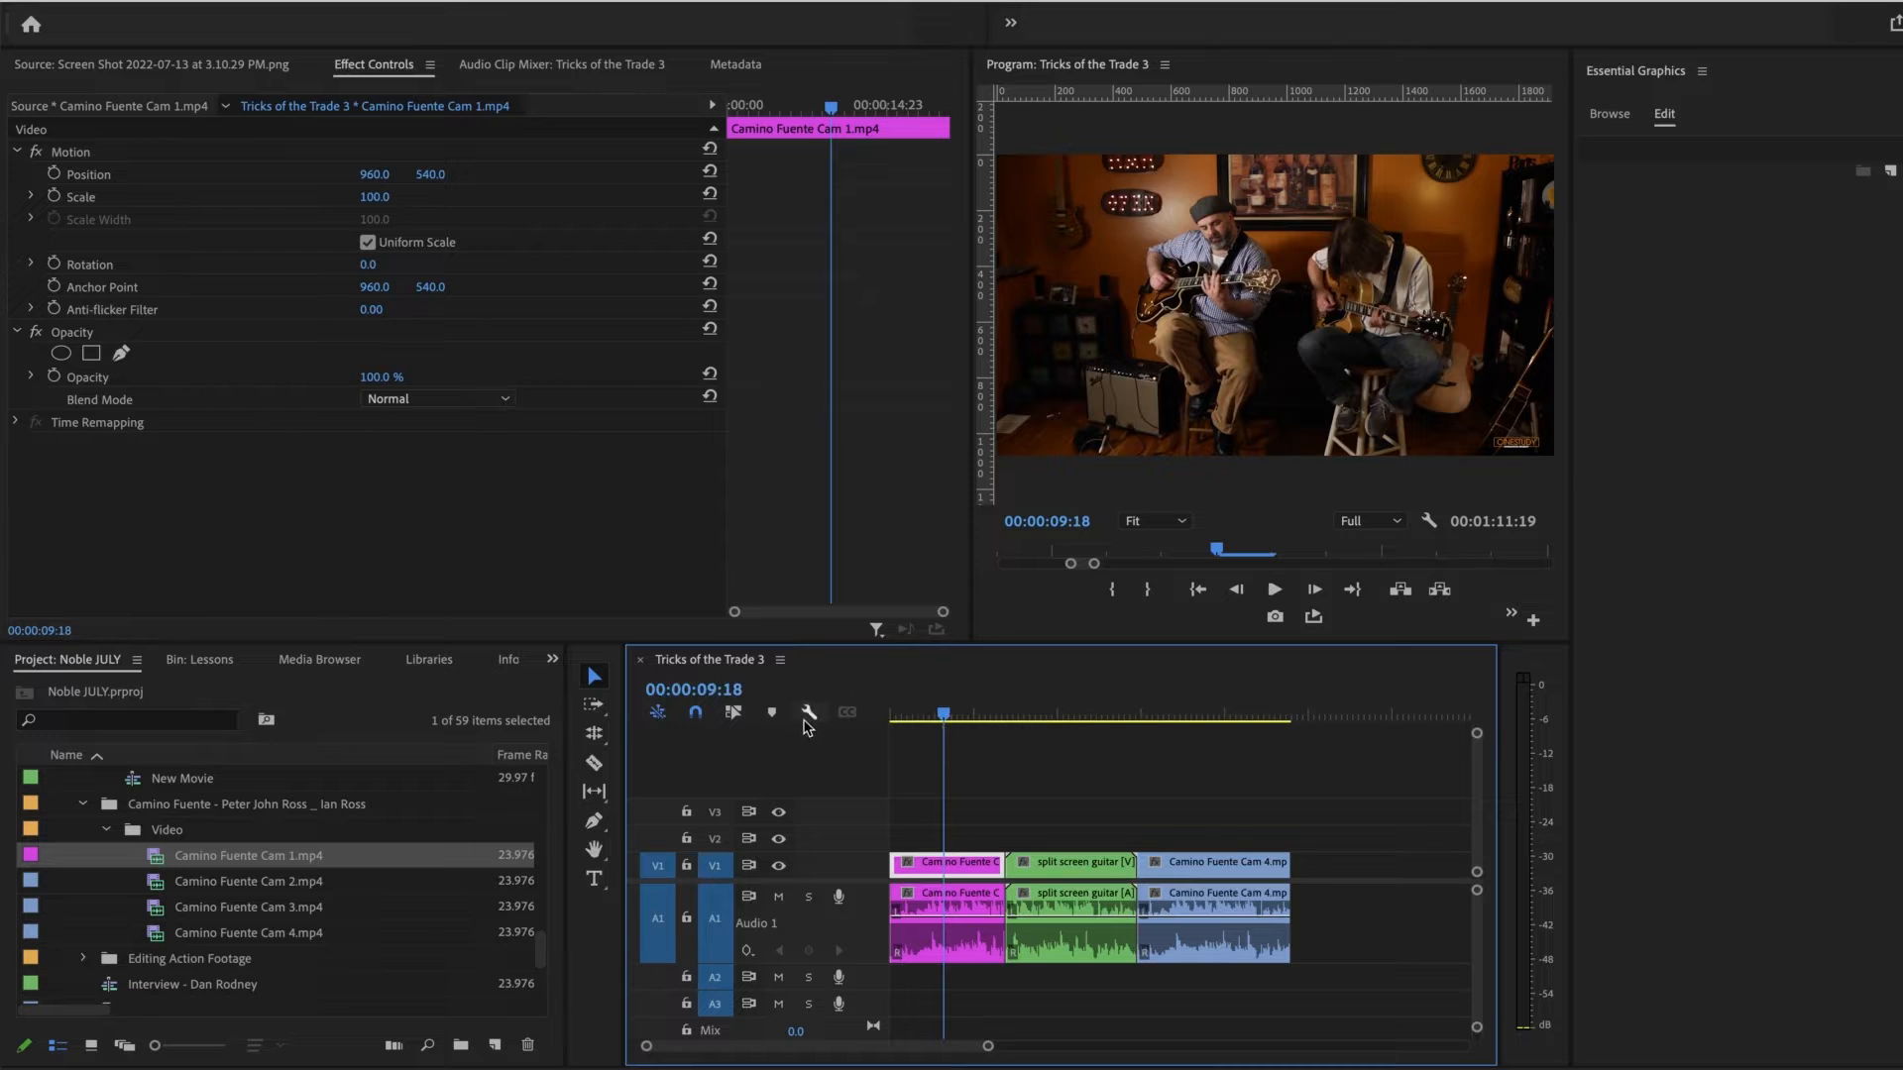
left_click(809, 711)
left_click(957, 237)
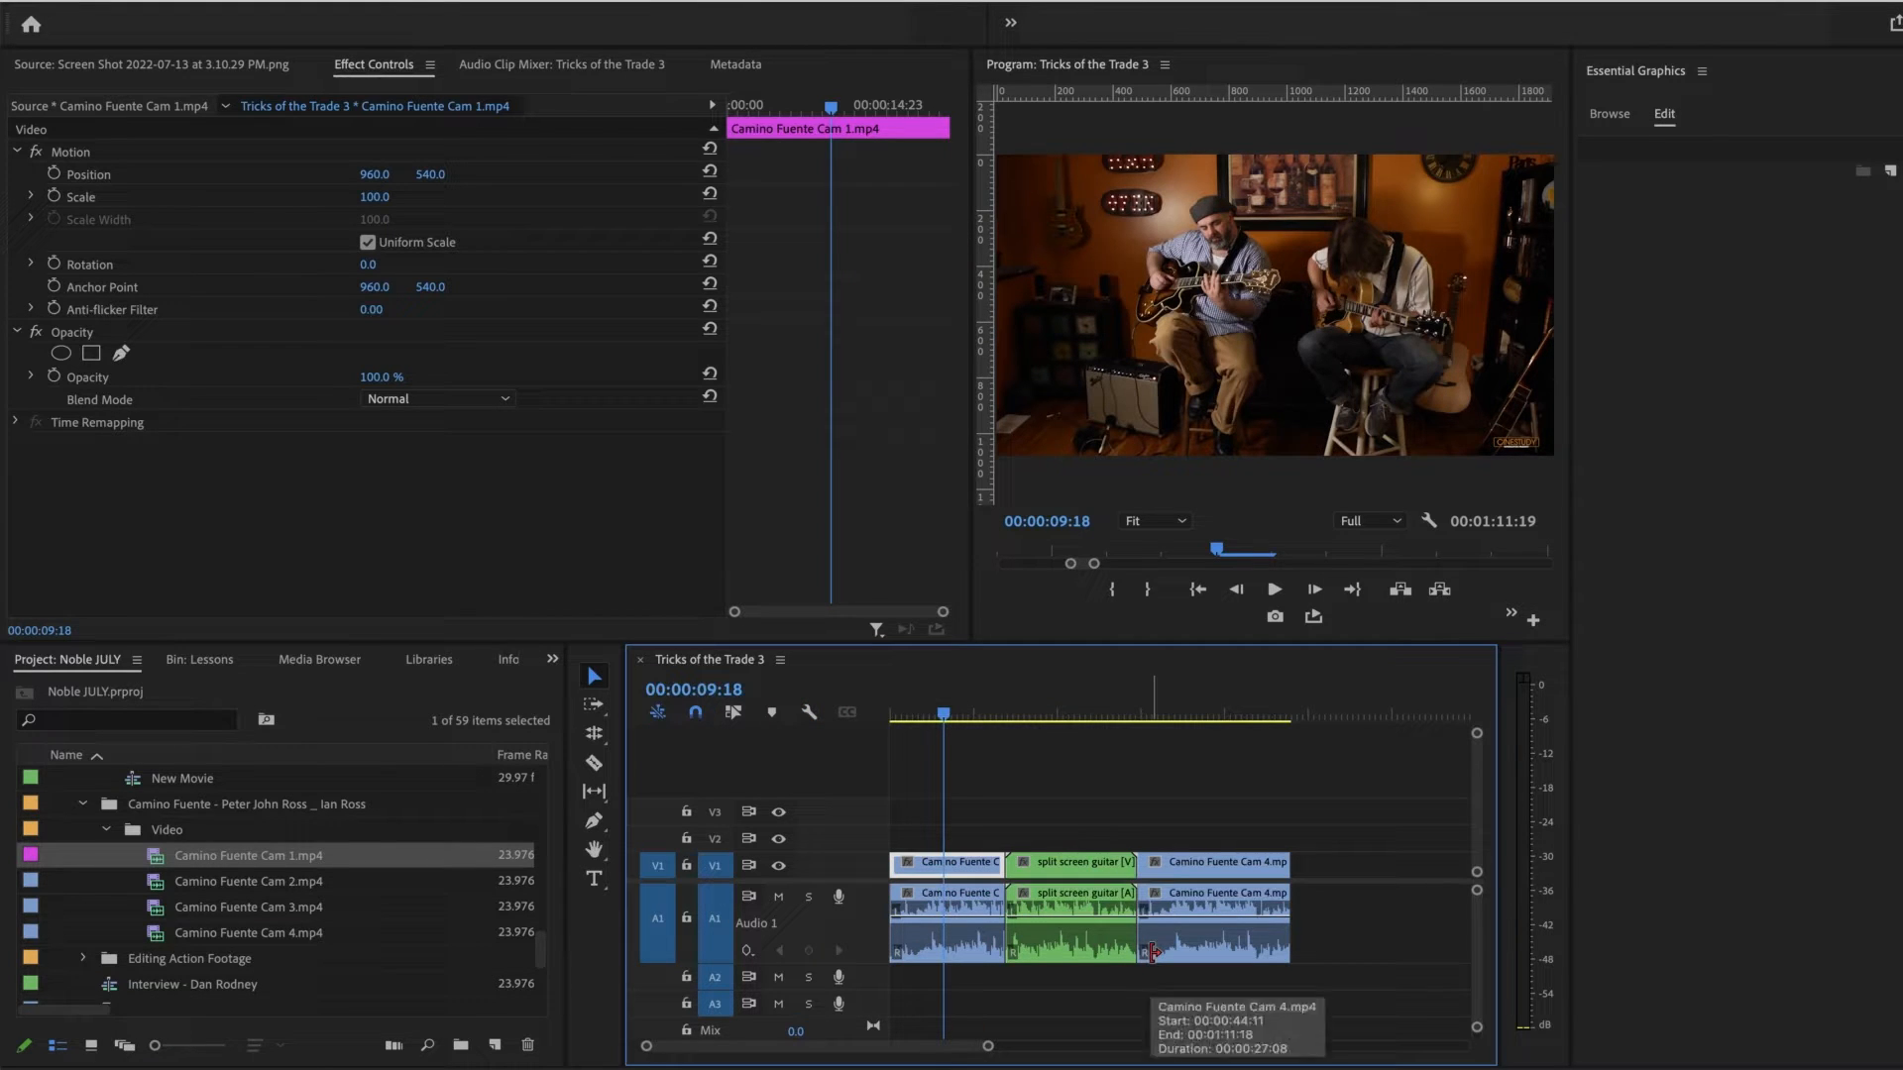
left_click(809, 712)
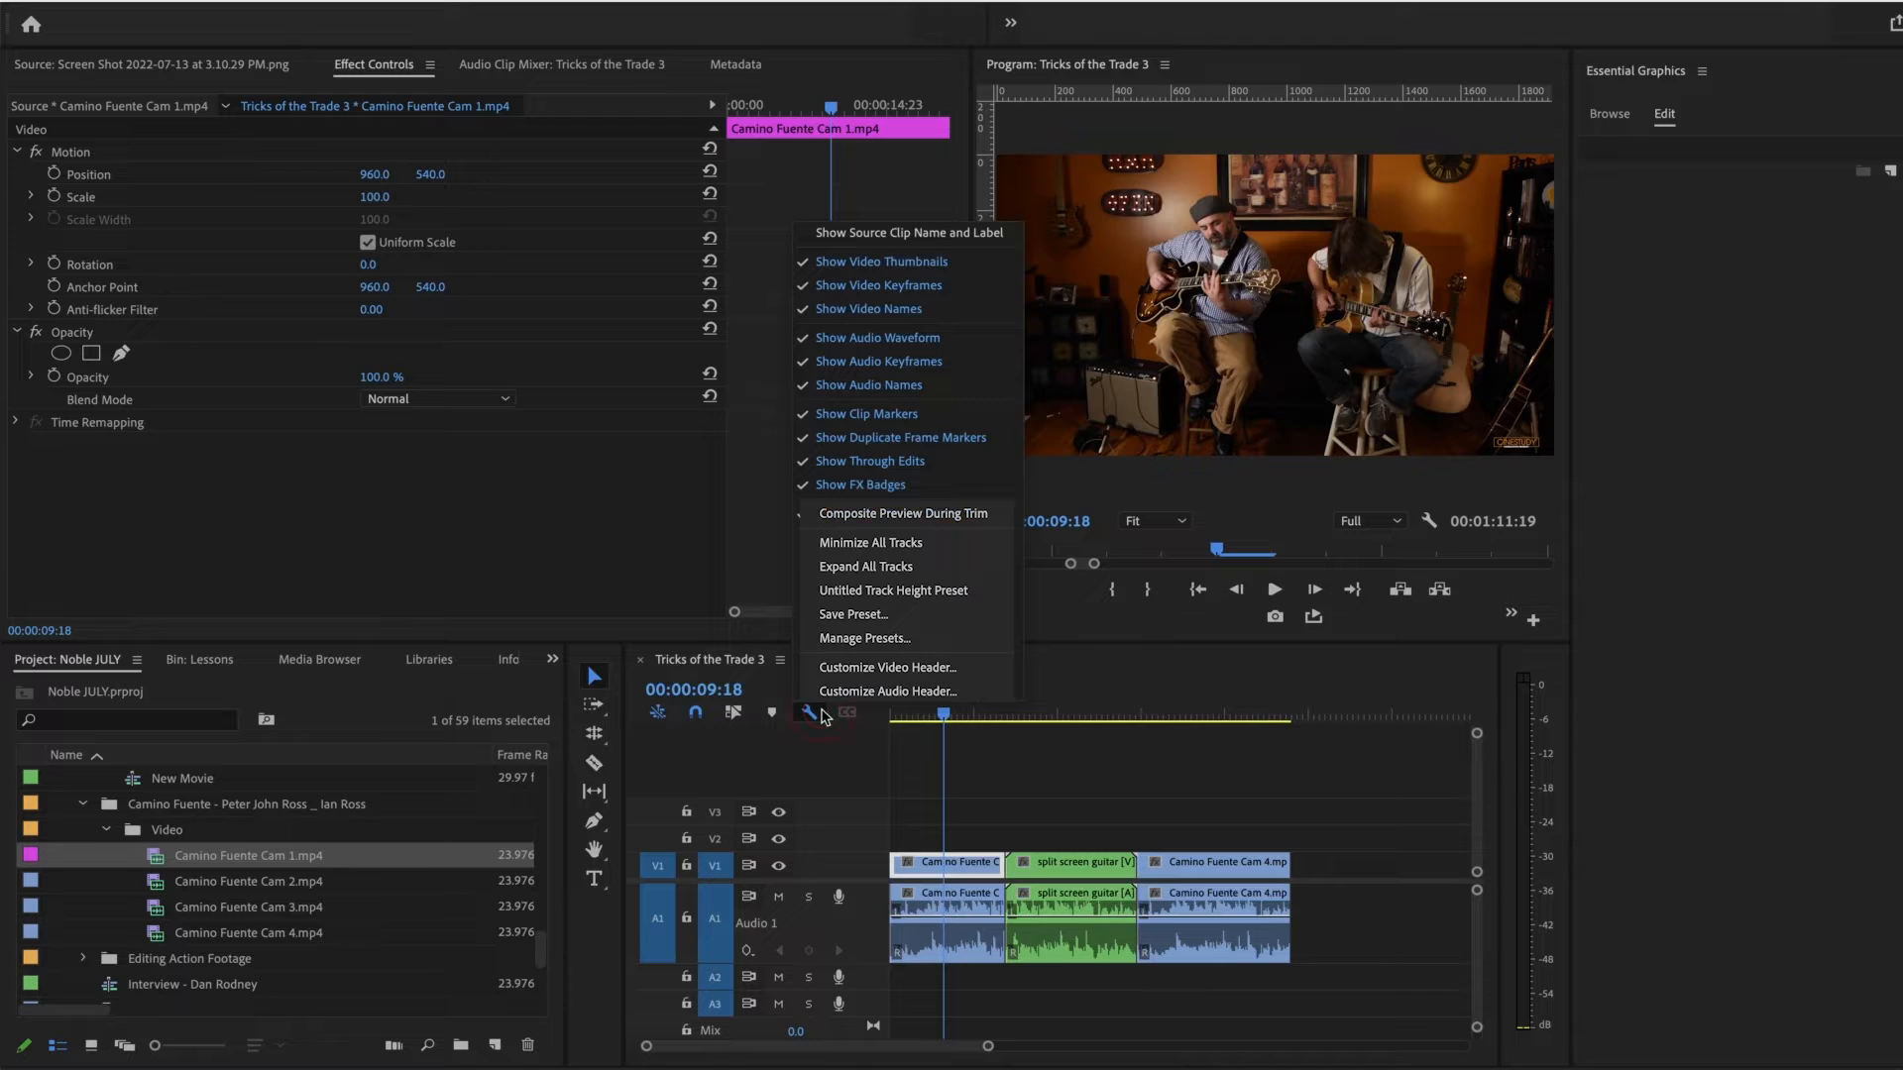
left_click(944, 234)
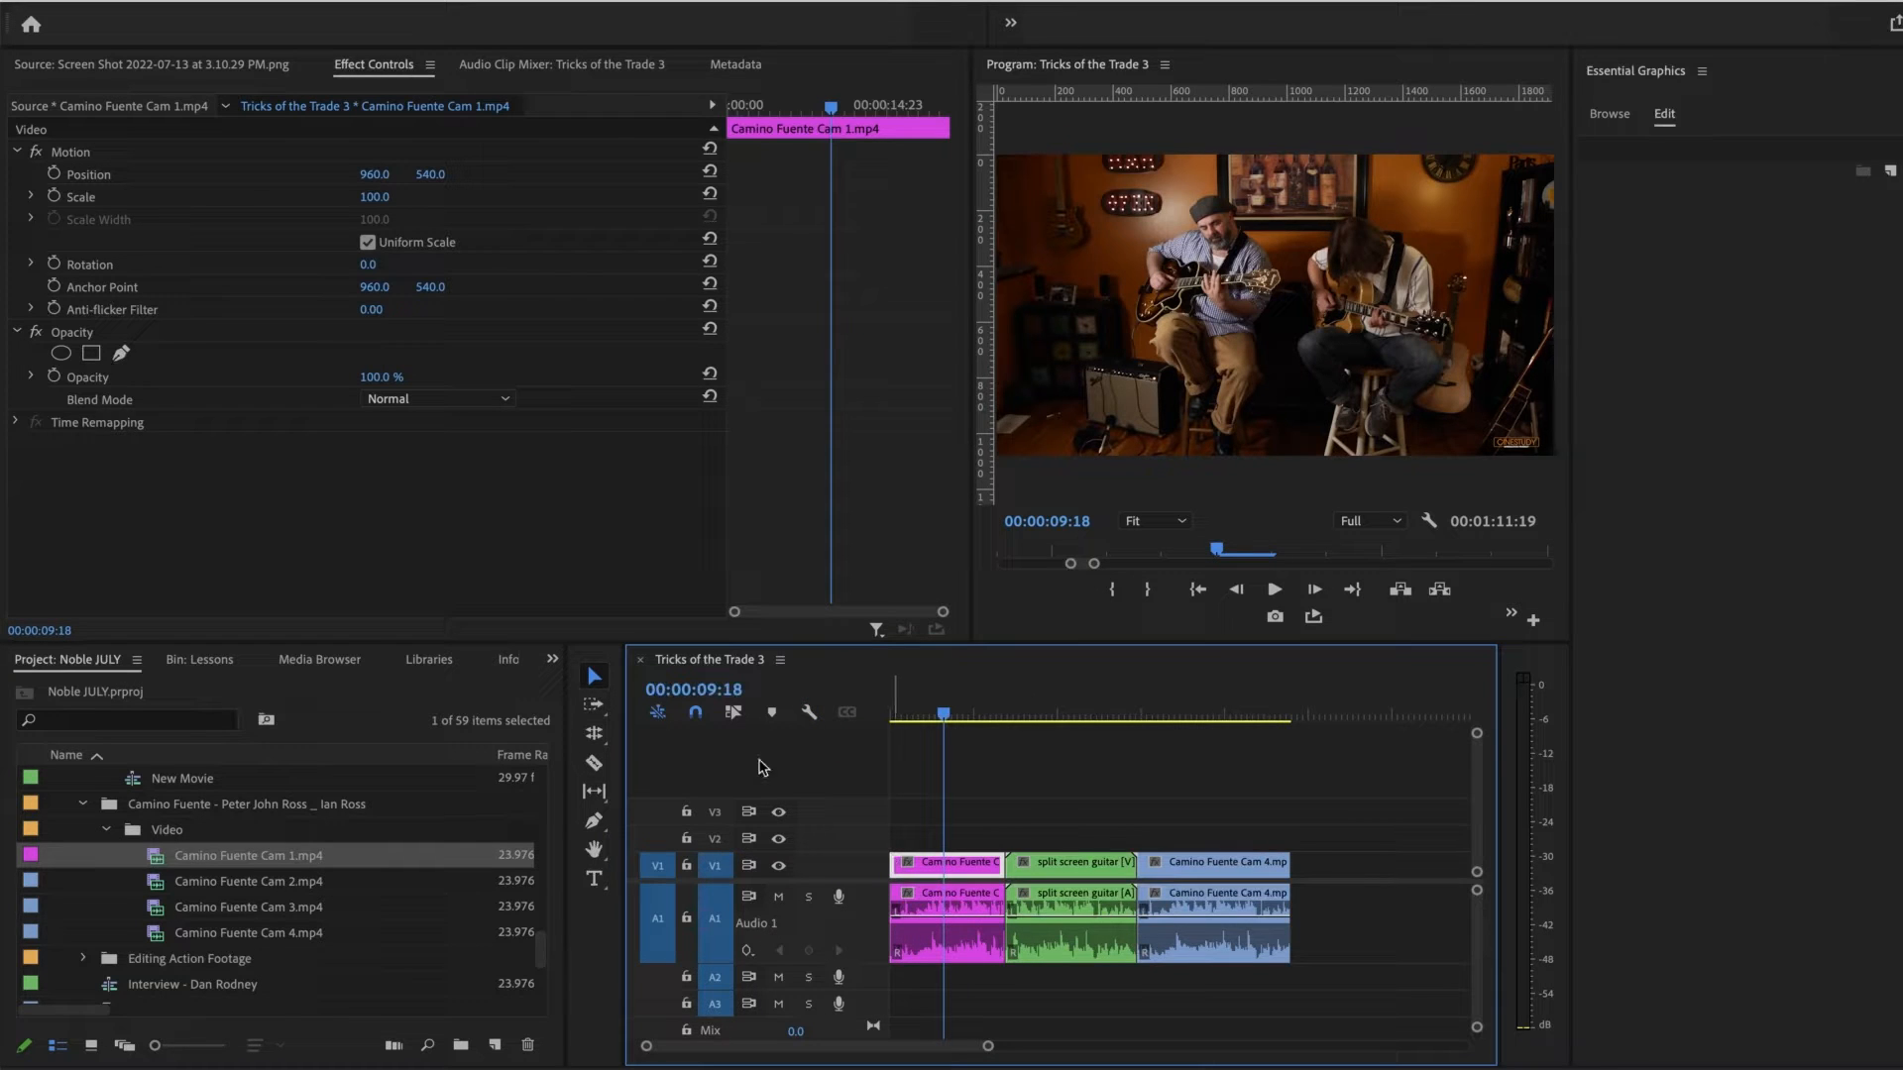
Step: Hide the video thumbnails on the timeline clips and expand the Video 1 track
left_click(809, 712)
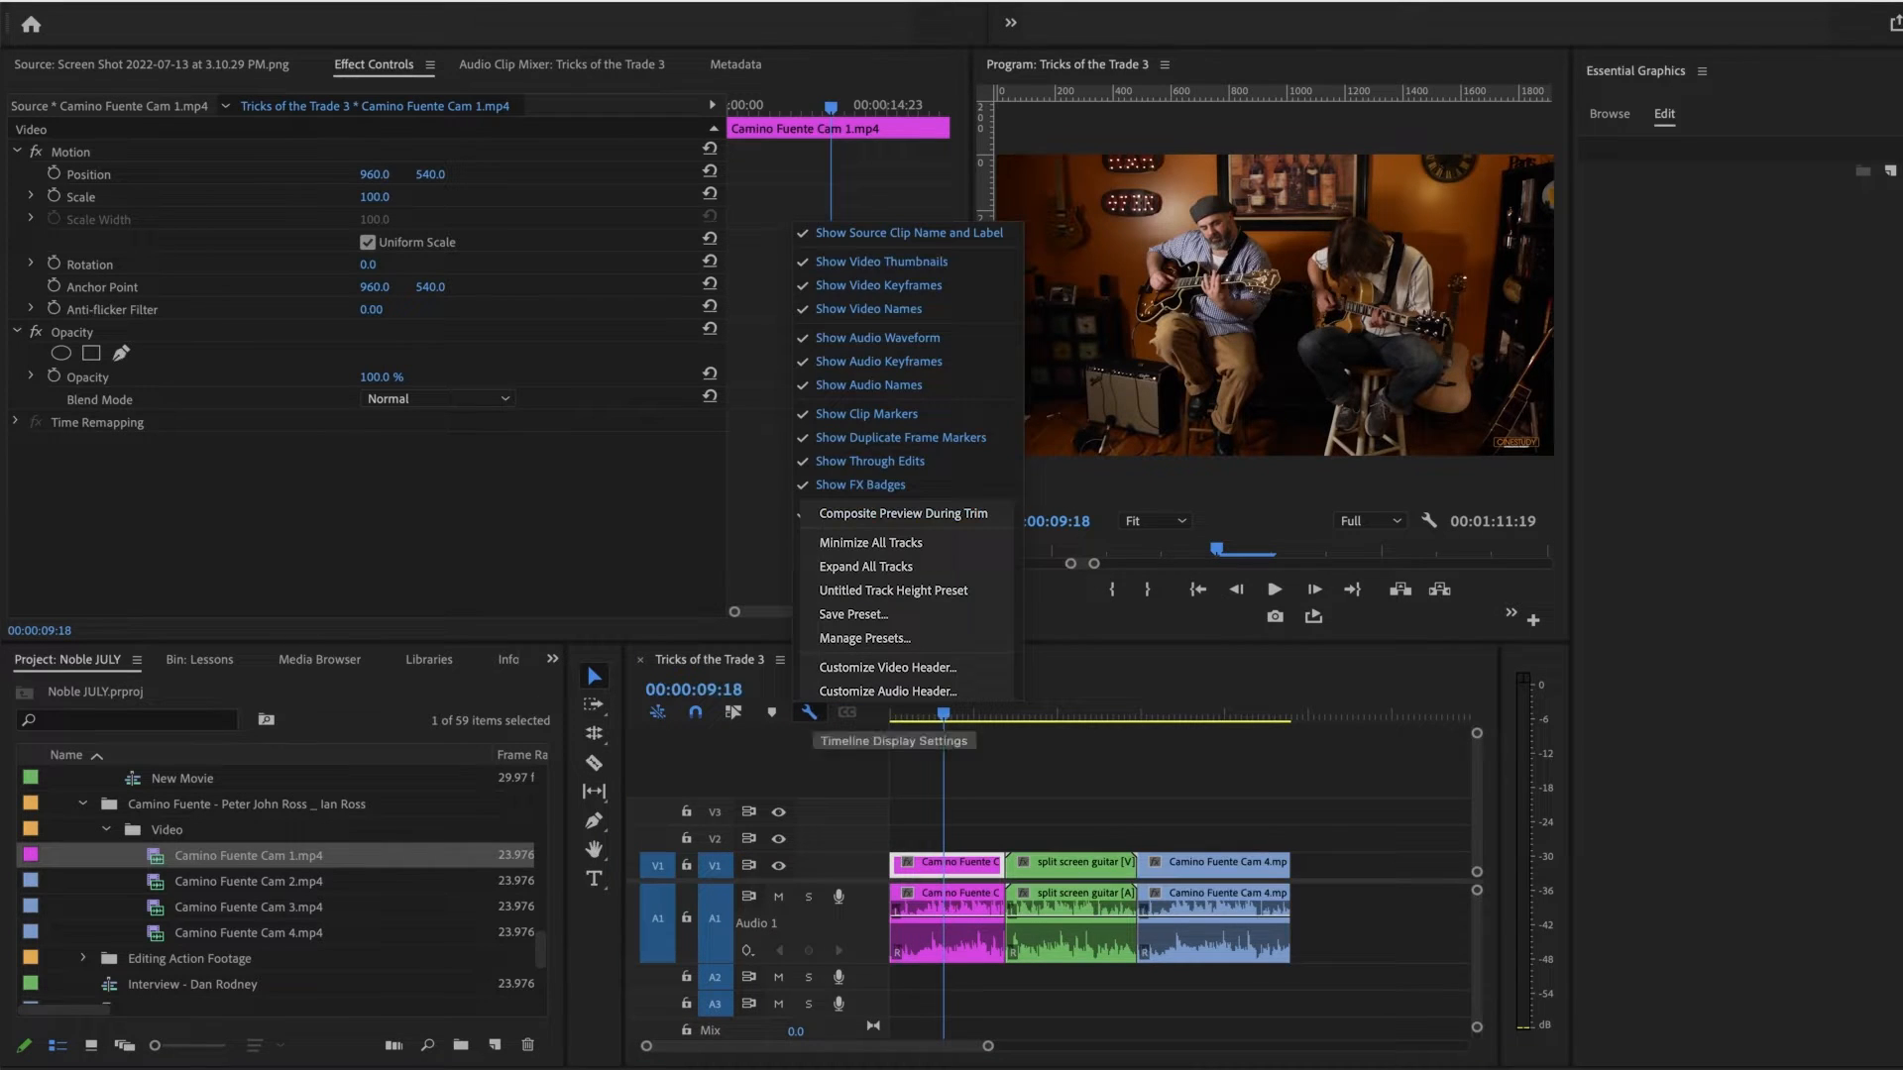
left_click(969, 264)
left_click(979, 807)
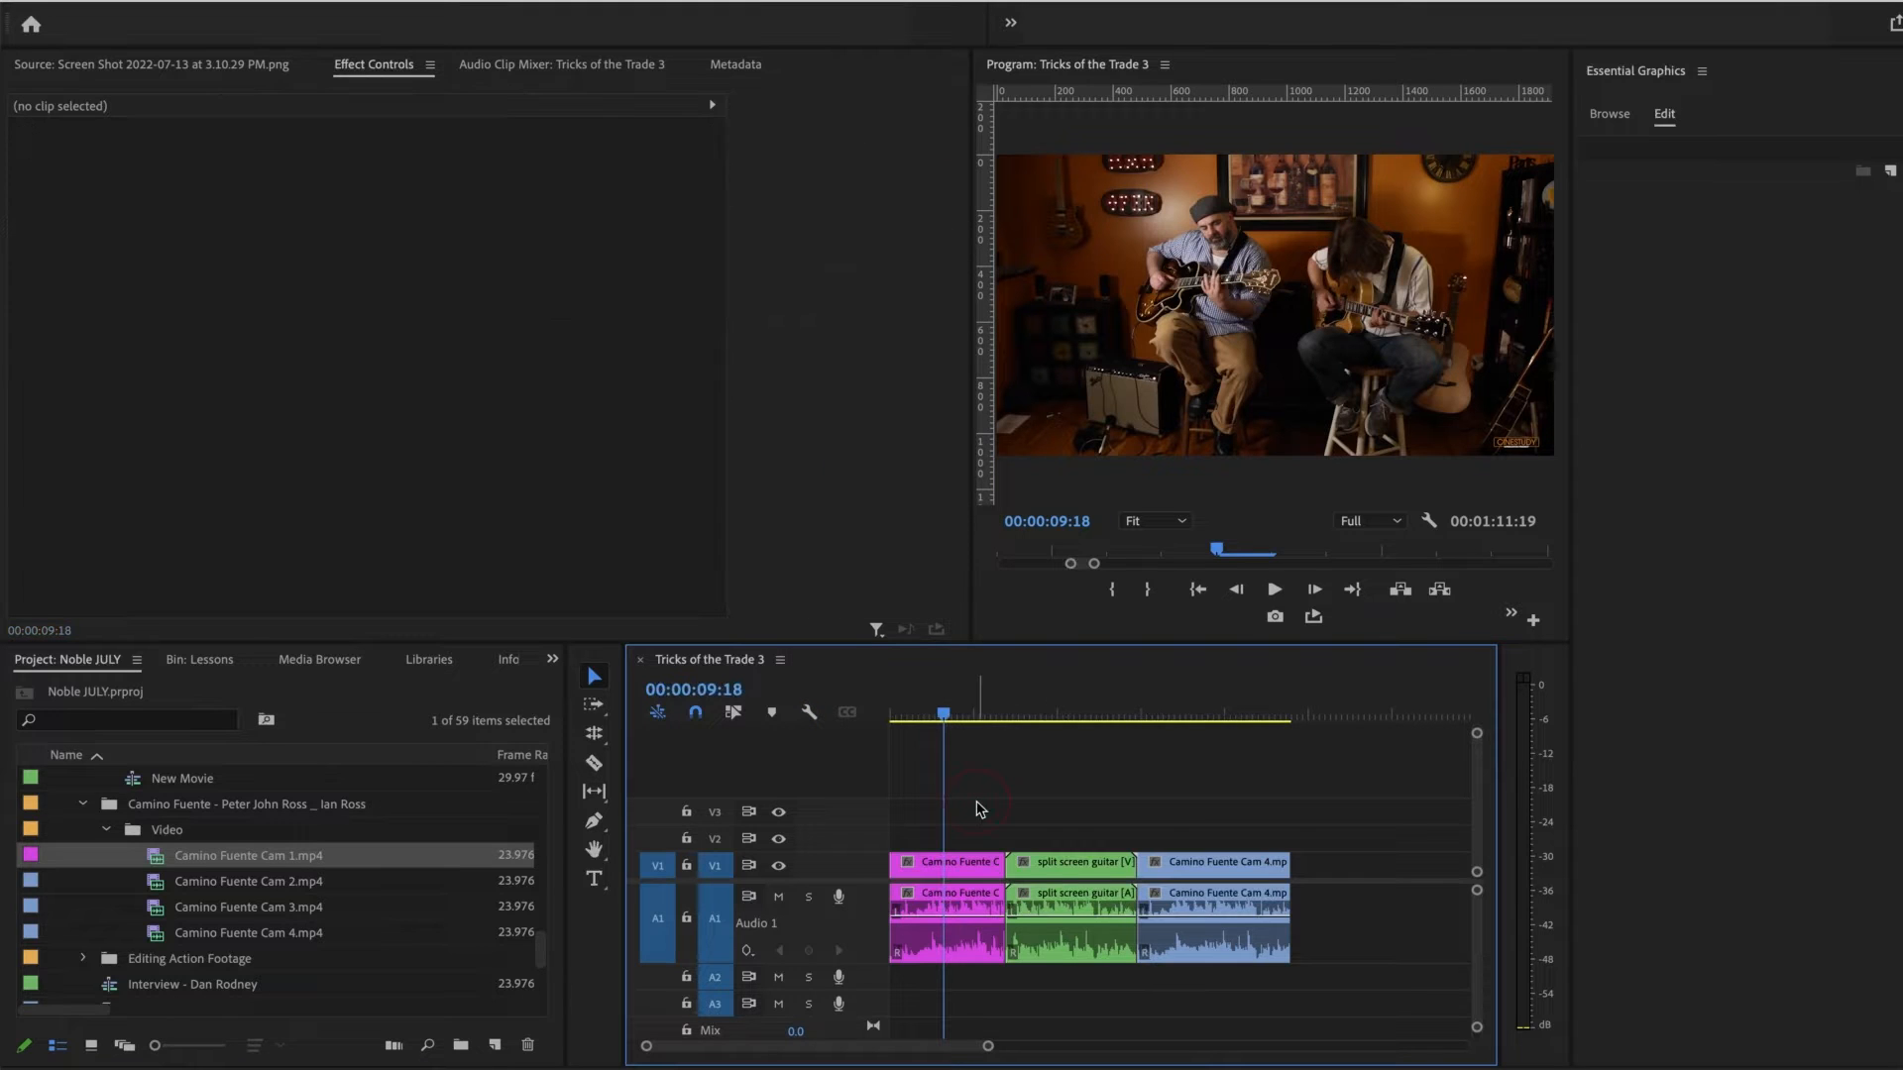
left_click_drag(988, 1046, 931, 1046)
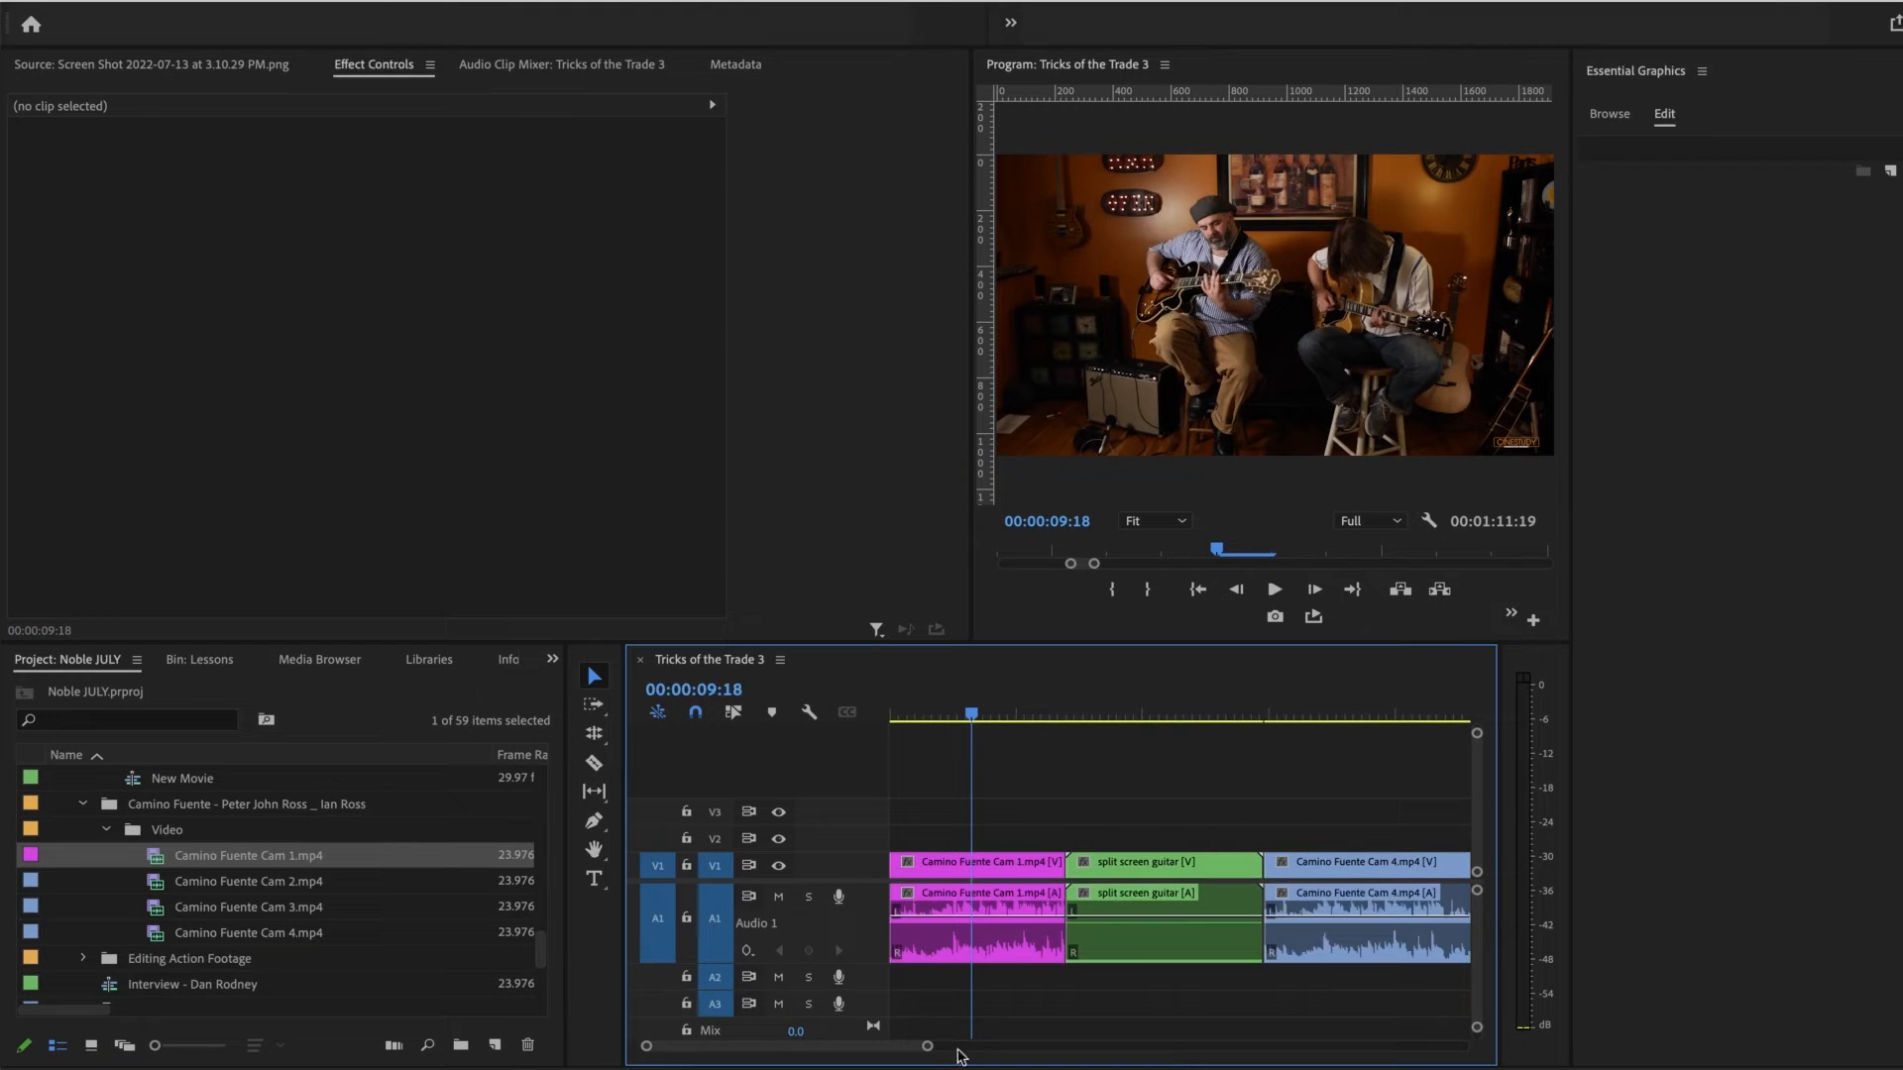
double_click(845, 872)
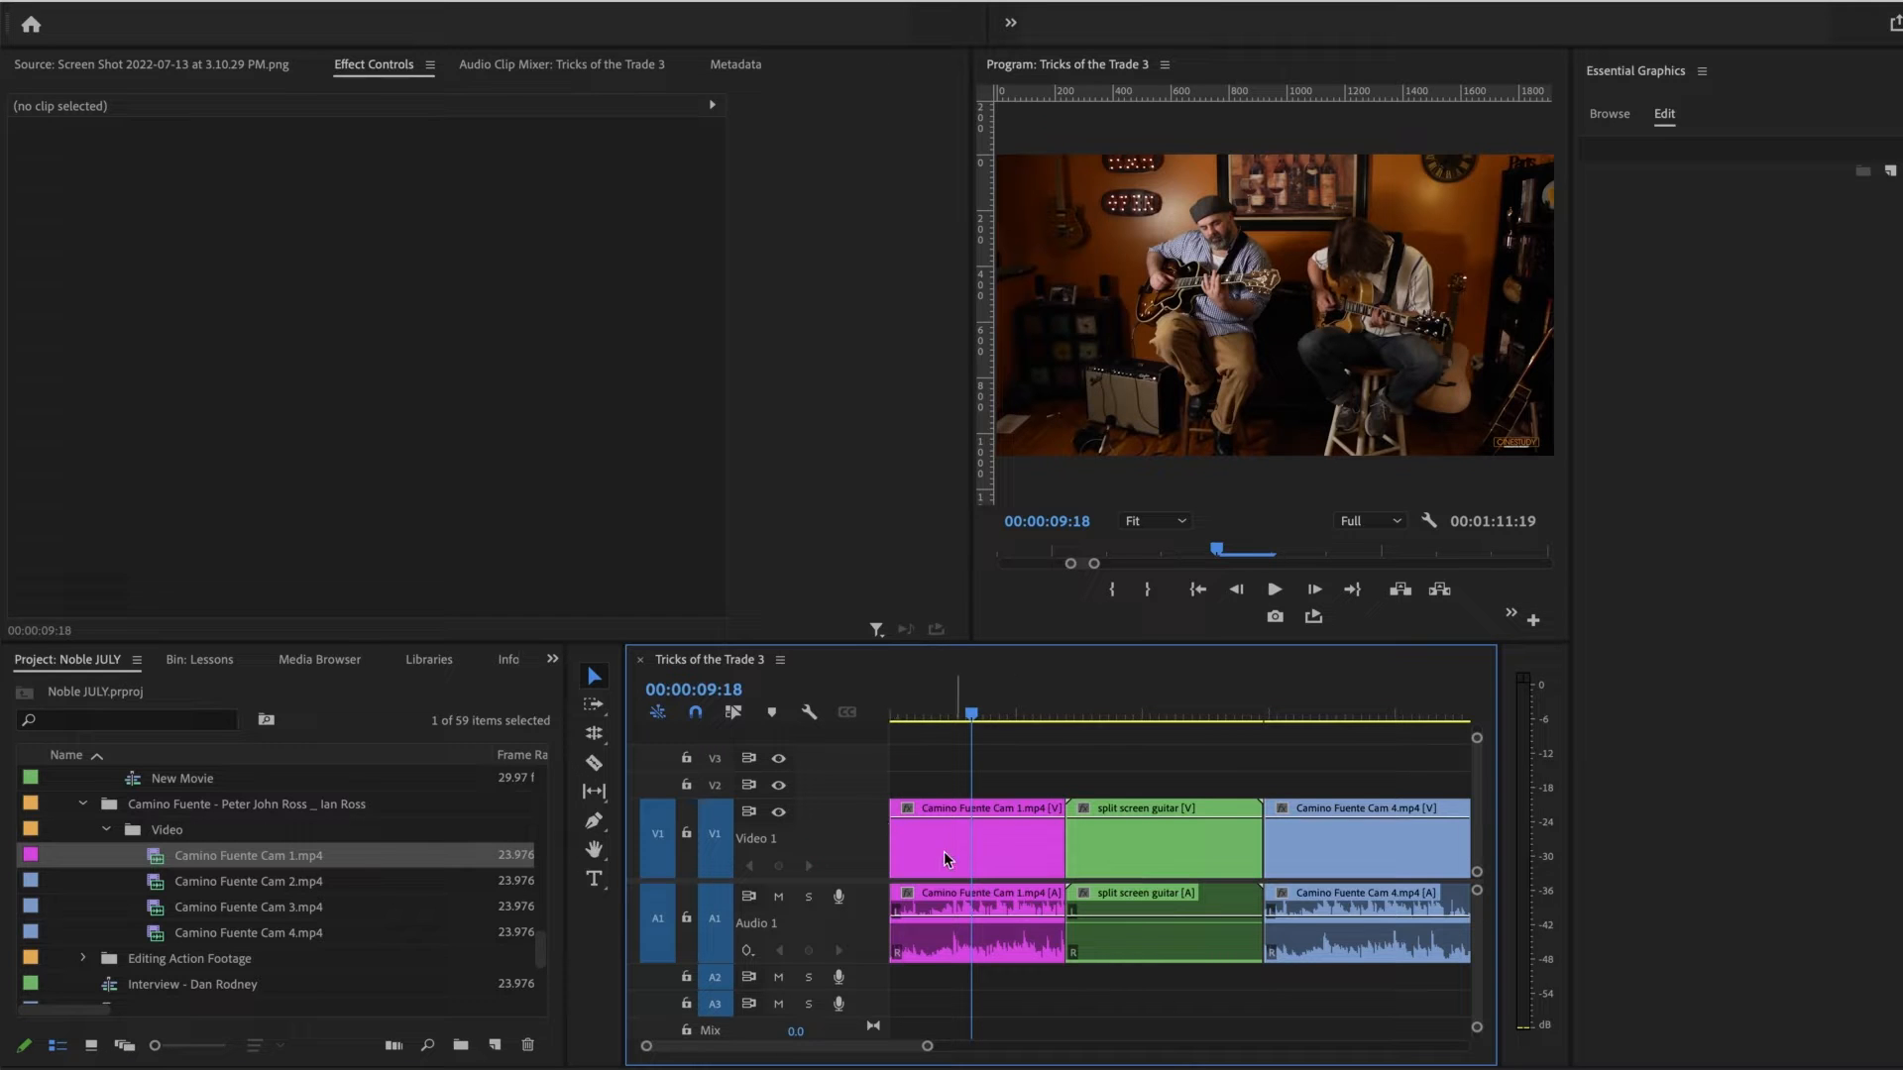
Step: Show the video thumbnails on the timeline clips again and collapse the Video 1 track
left_click(810, 713)
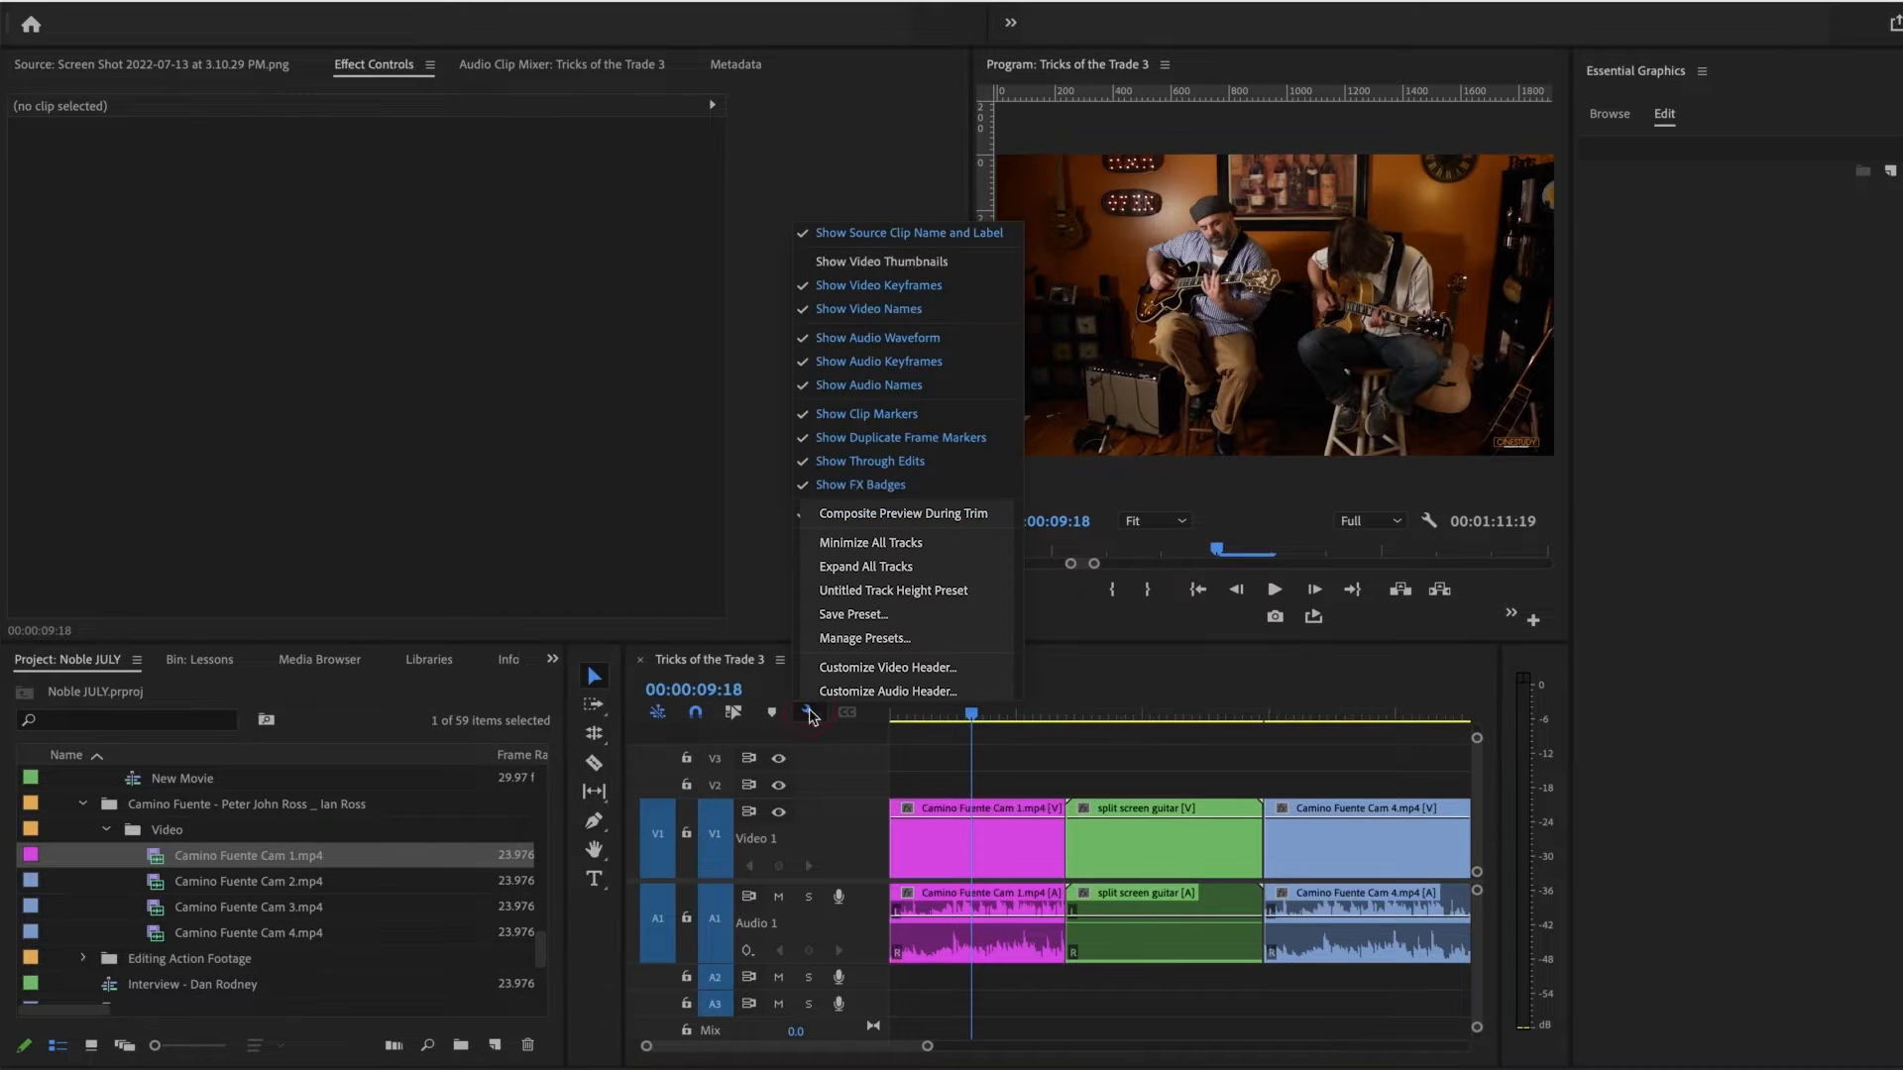
left_click(947, 269)
left_click_drag(1002, 713, 937, 713)
left_click_drag(948, 779, 902, 783)
double_click(868, 838)
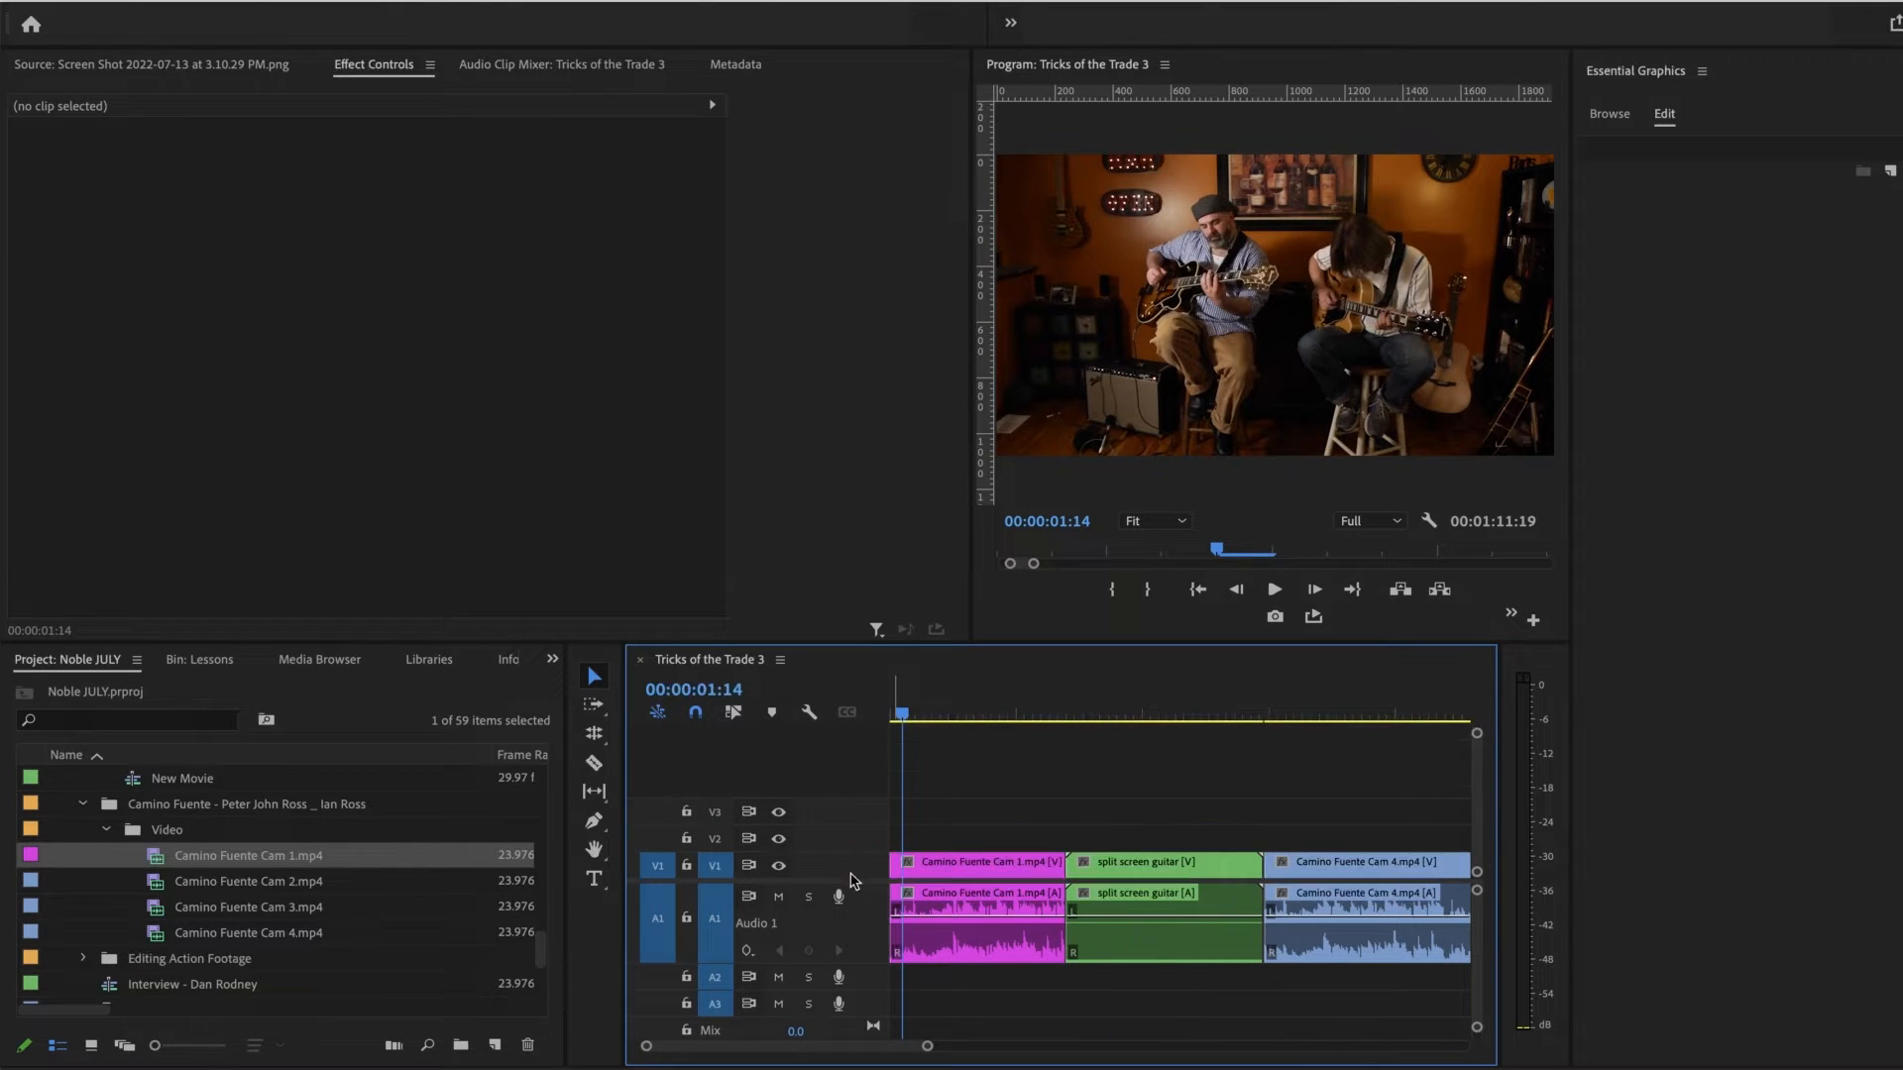
Step: Increase the height of the video tracks and scrub the playhead to 00:00:07:16 in the first clip
key("super+equal")
key("super+equal")
key("super+equal")
key("super+equal")
key("super+equal")
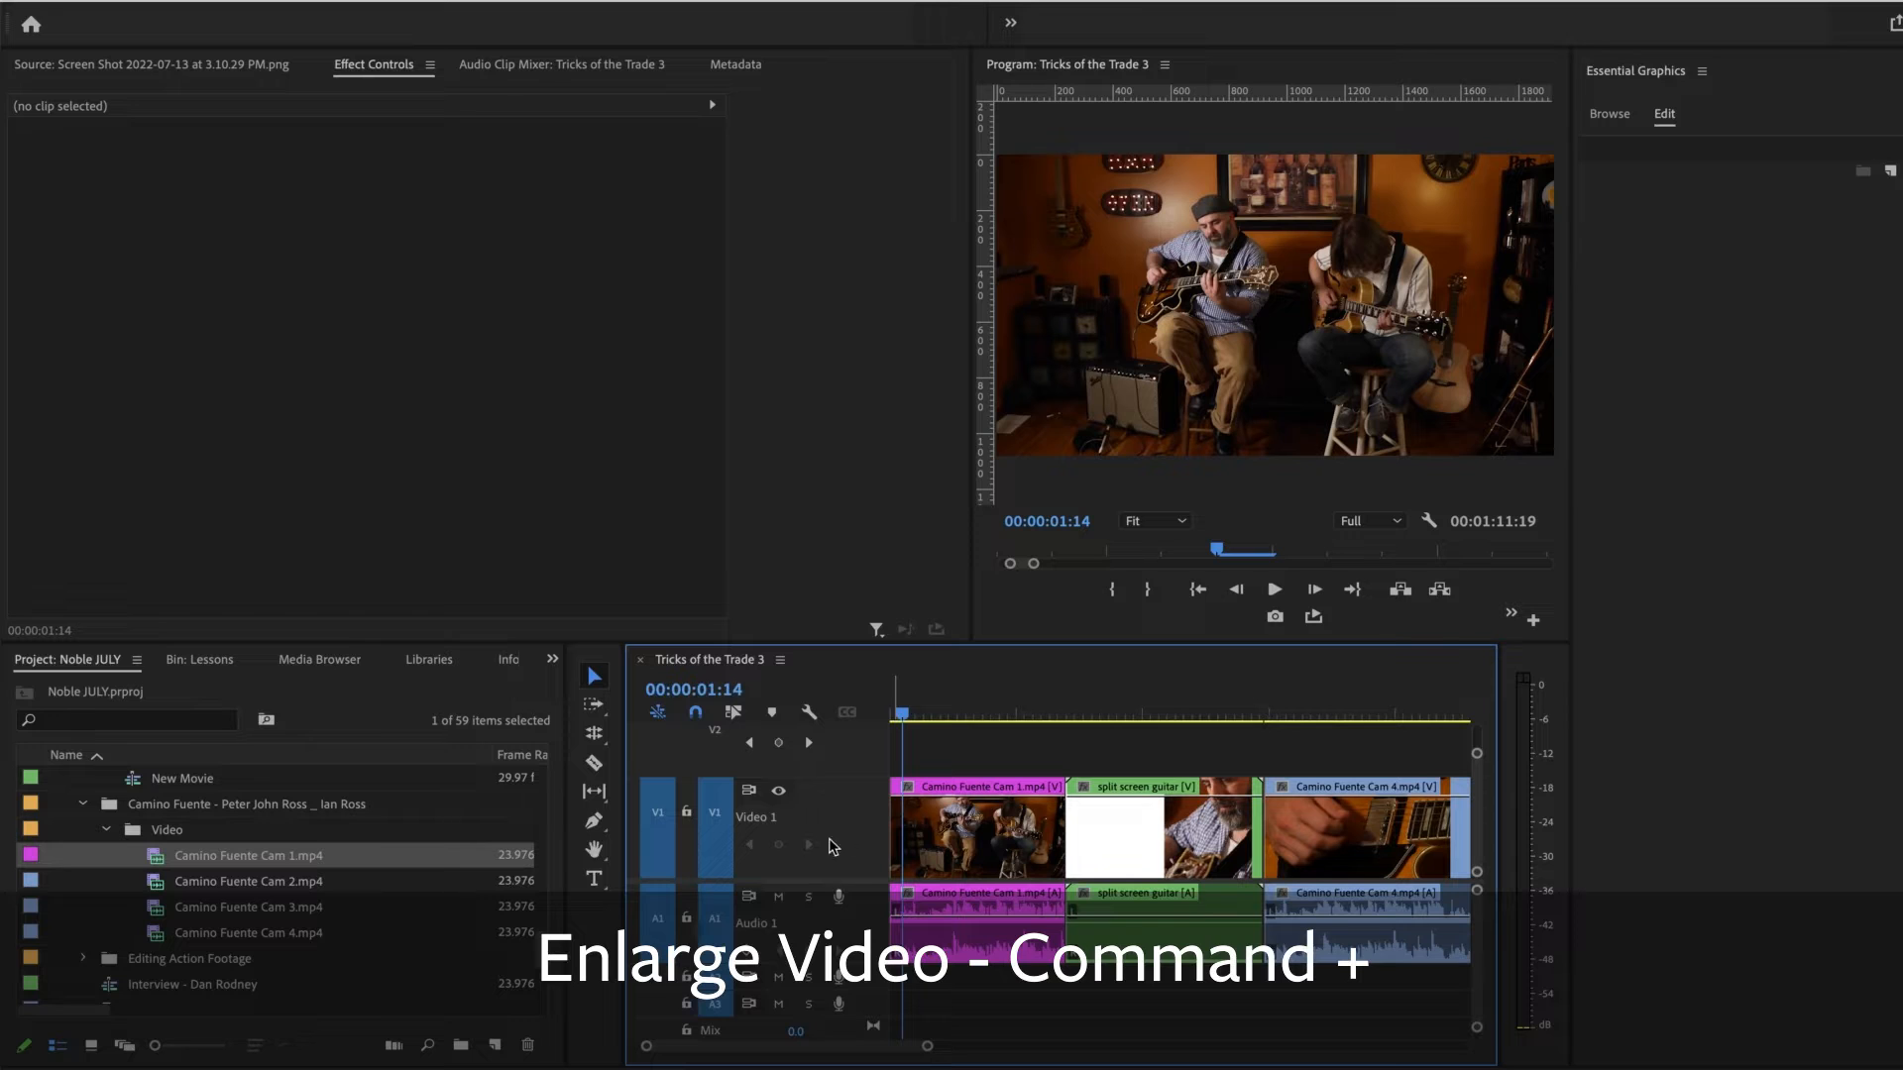
left_click_drag(902, 714, 959, 726)
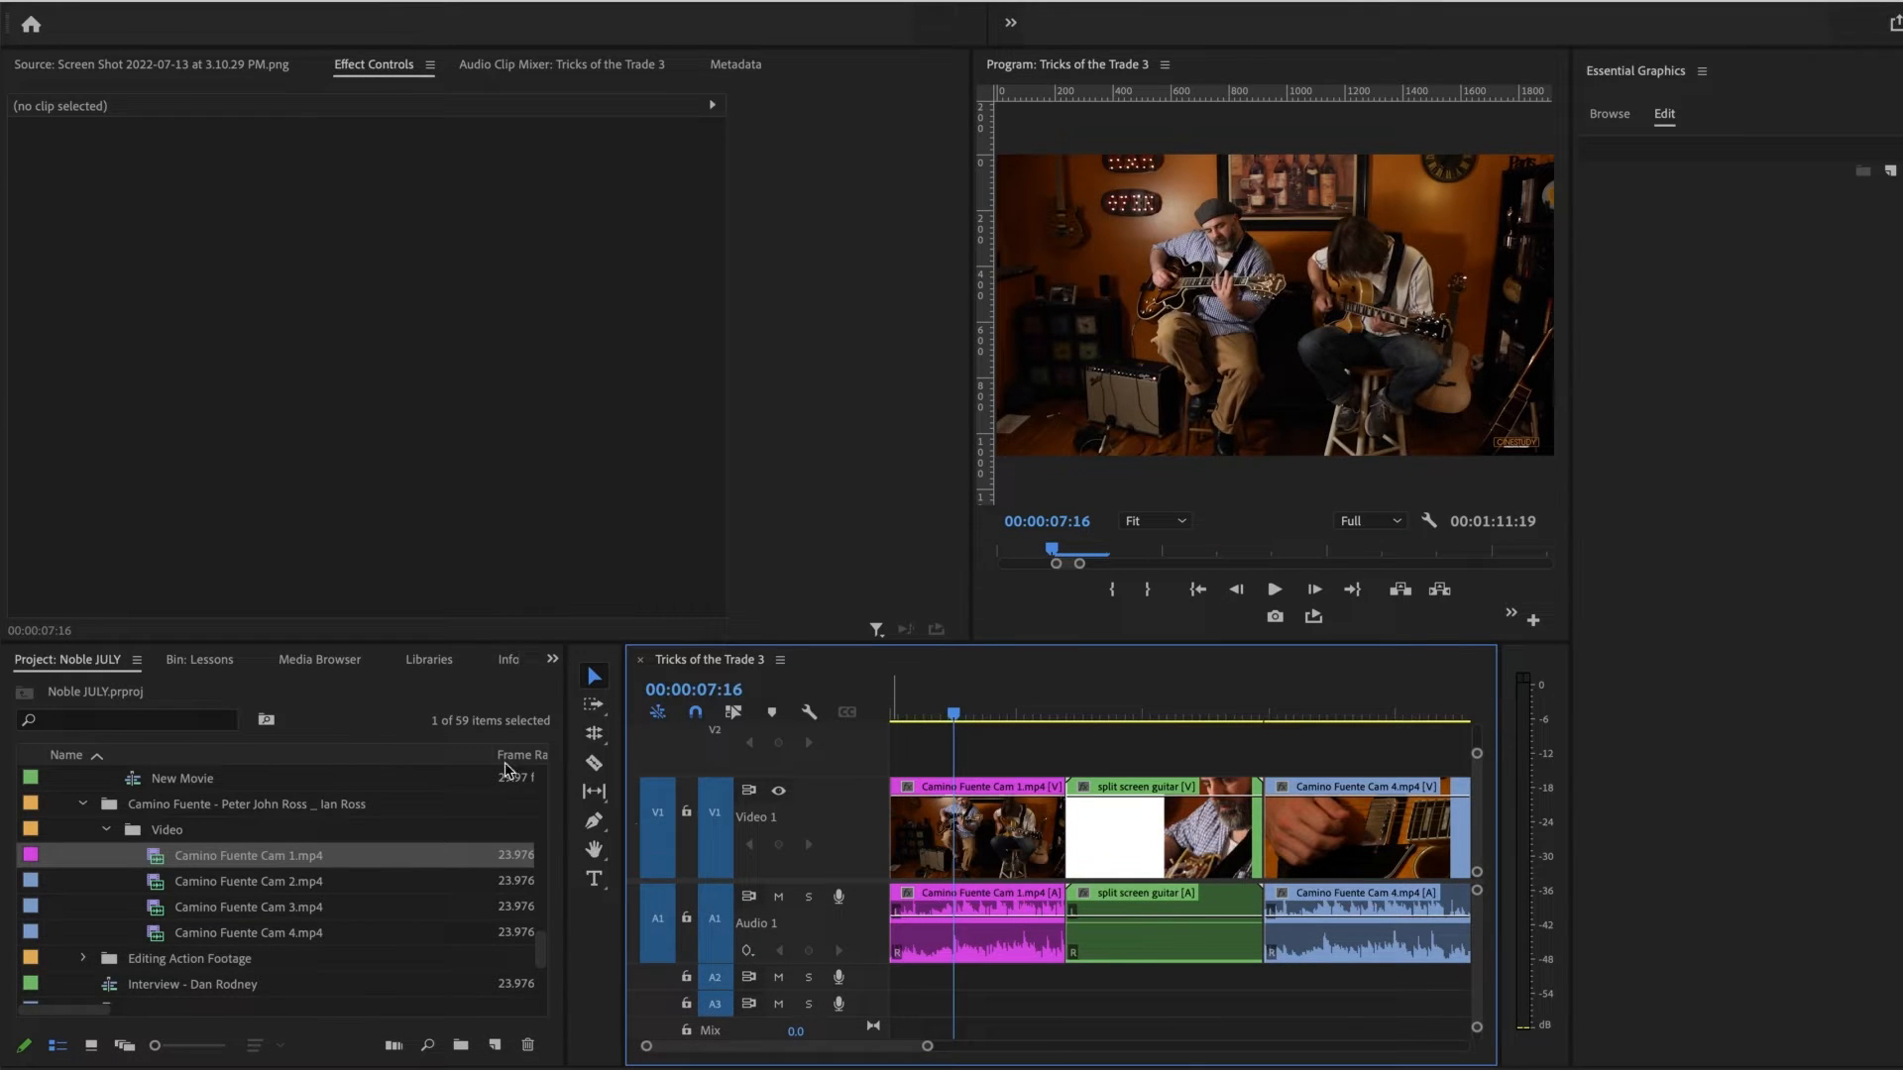
Step: Turn Show Video Keyframes off and back on for the timeline, and place the playhead at 00:00:11:15
left_click(808, 711)
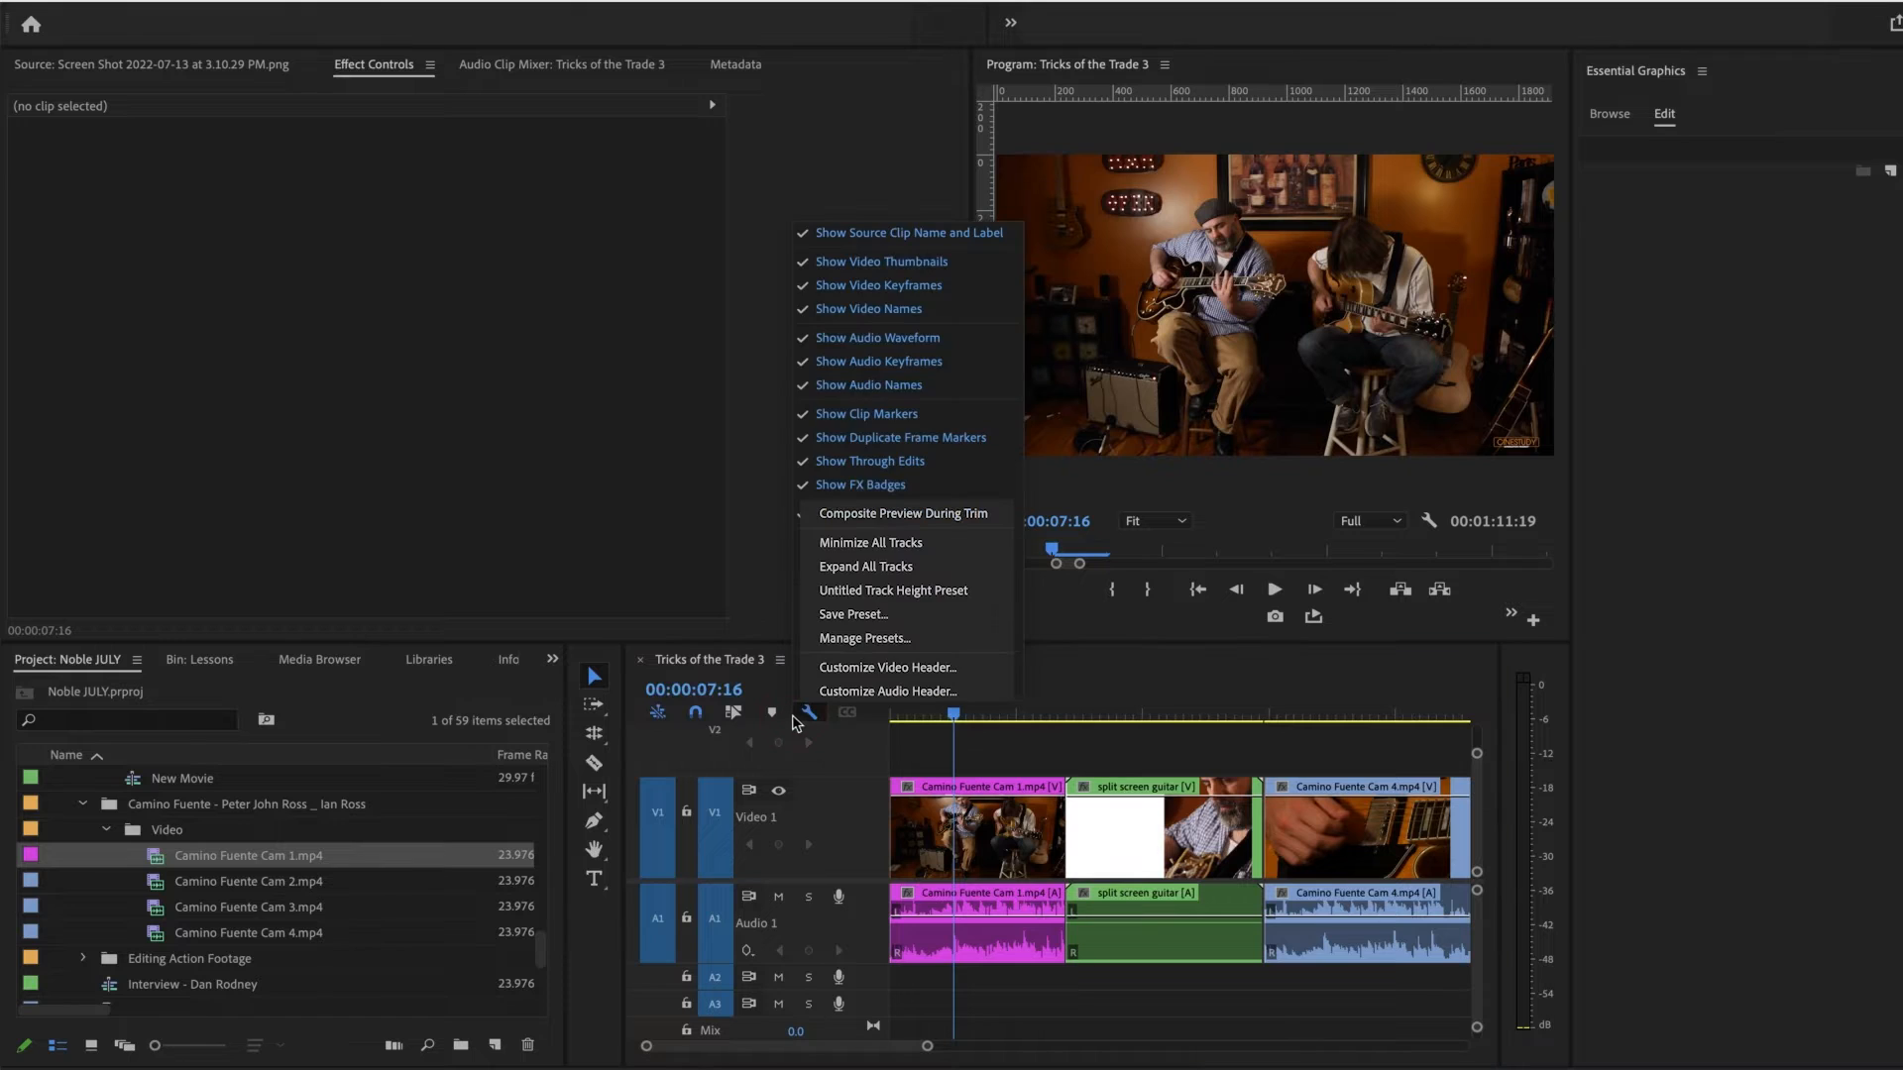
left_click(913, 288)
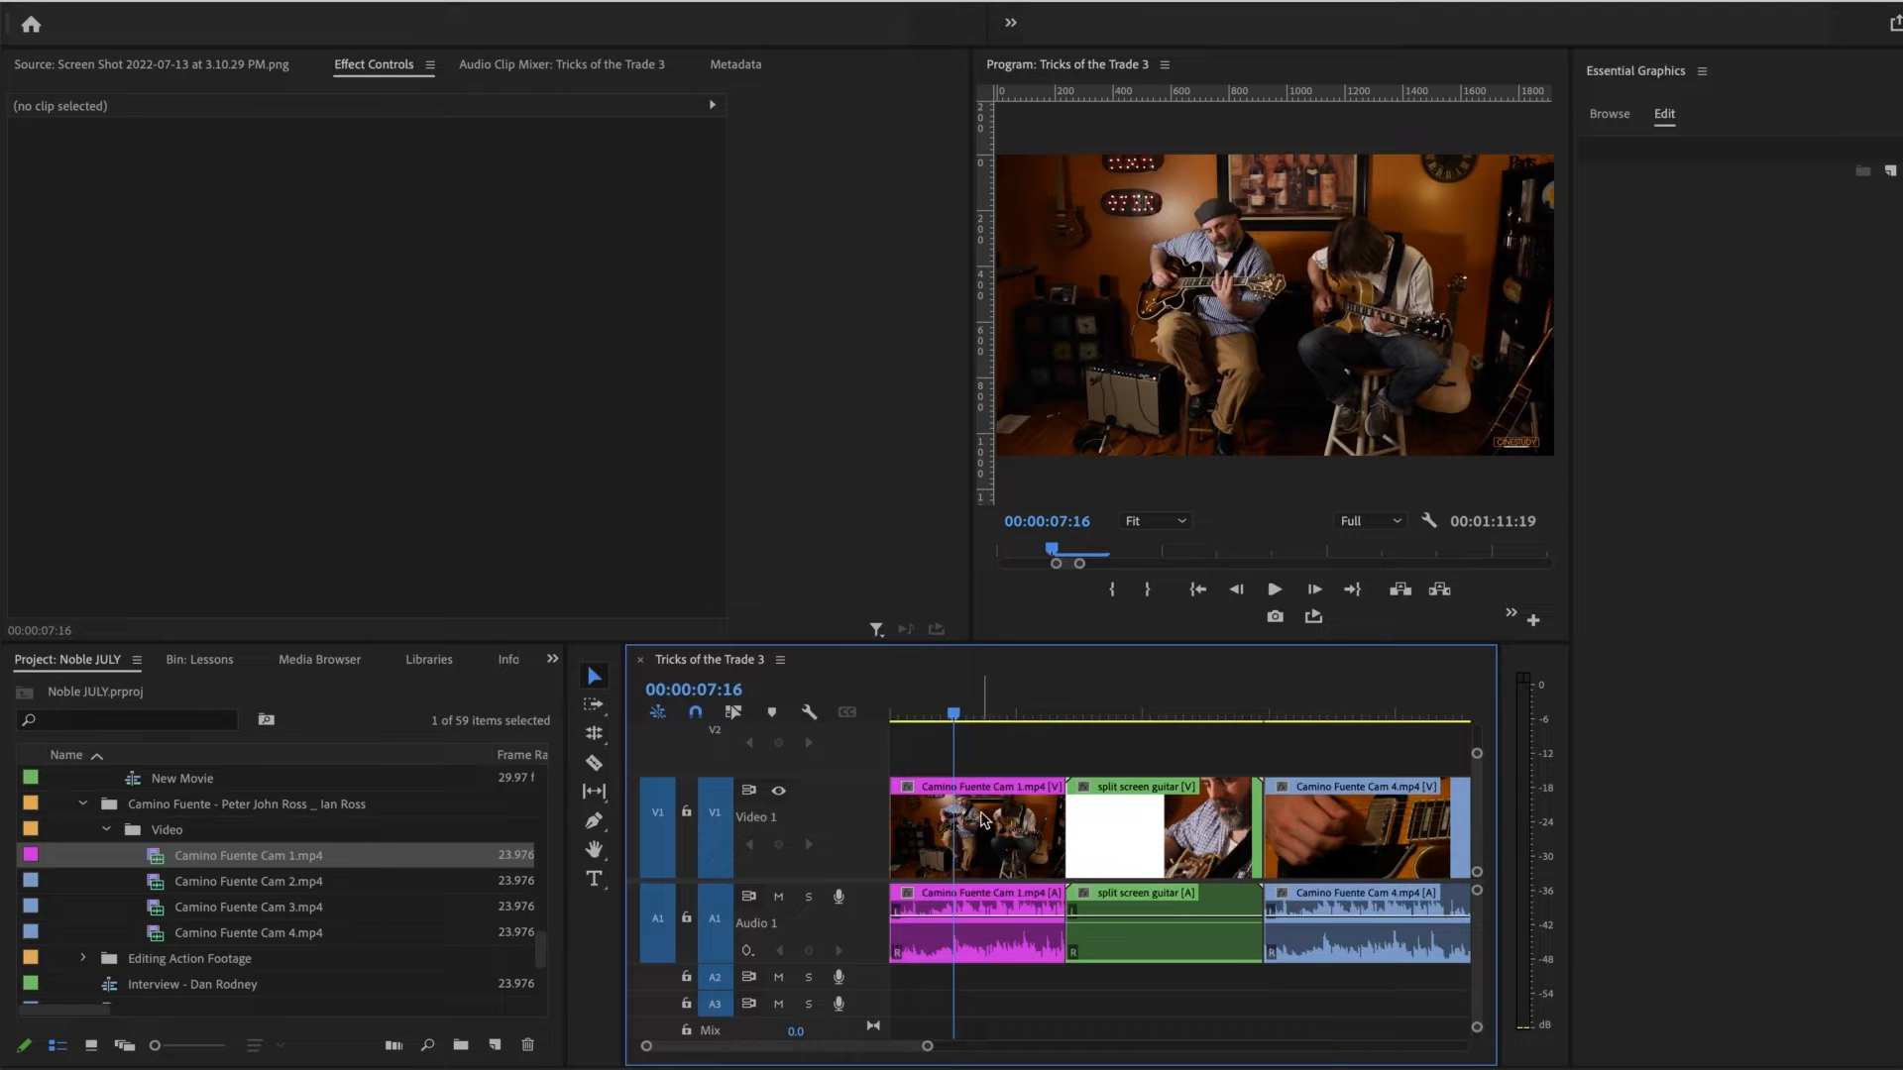
left_click(809, 711)
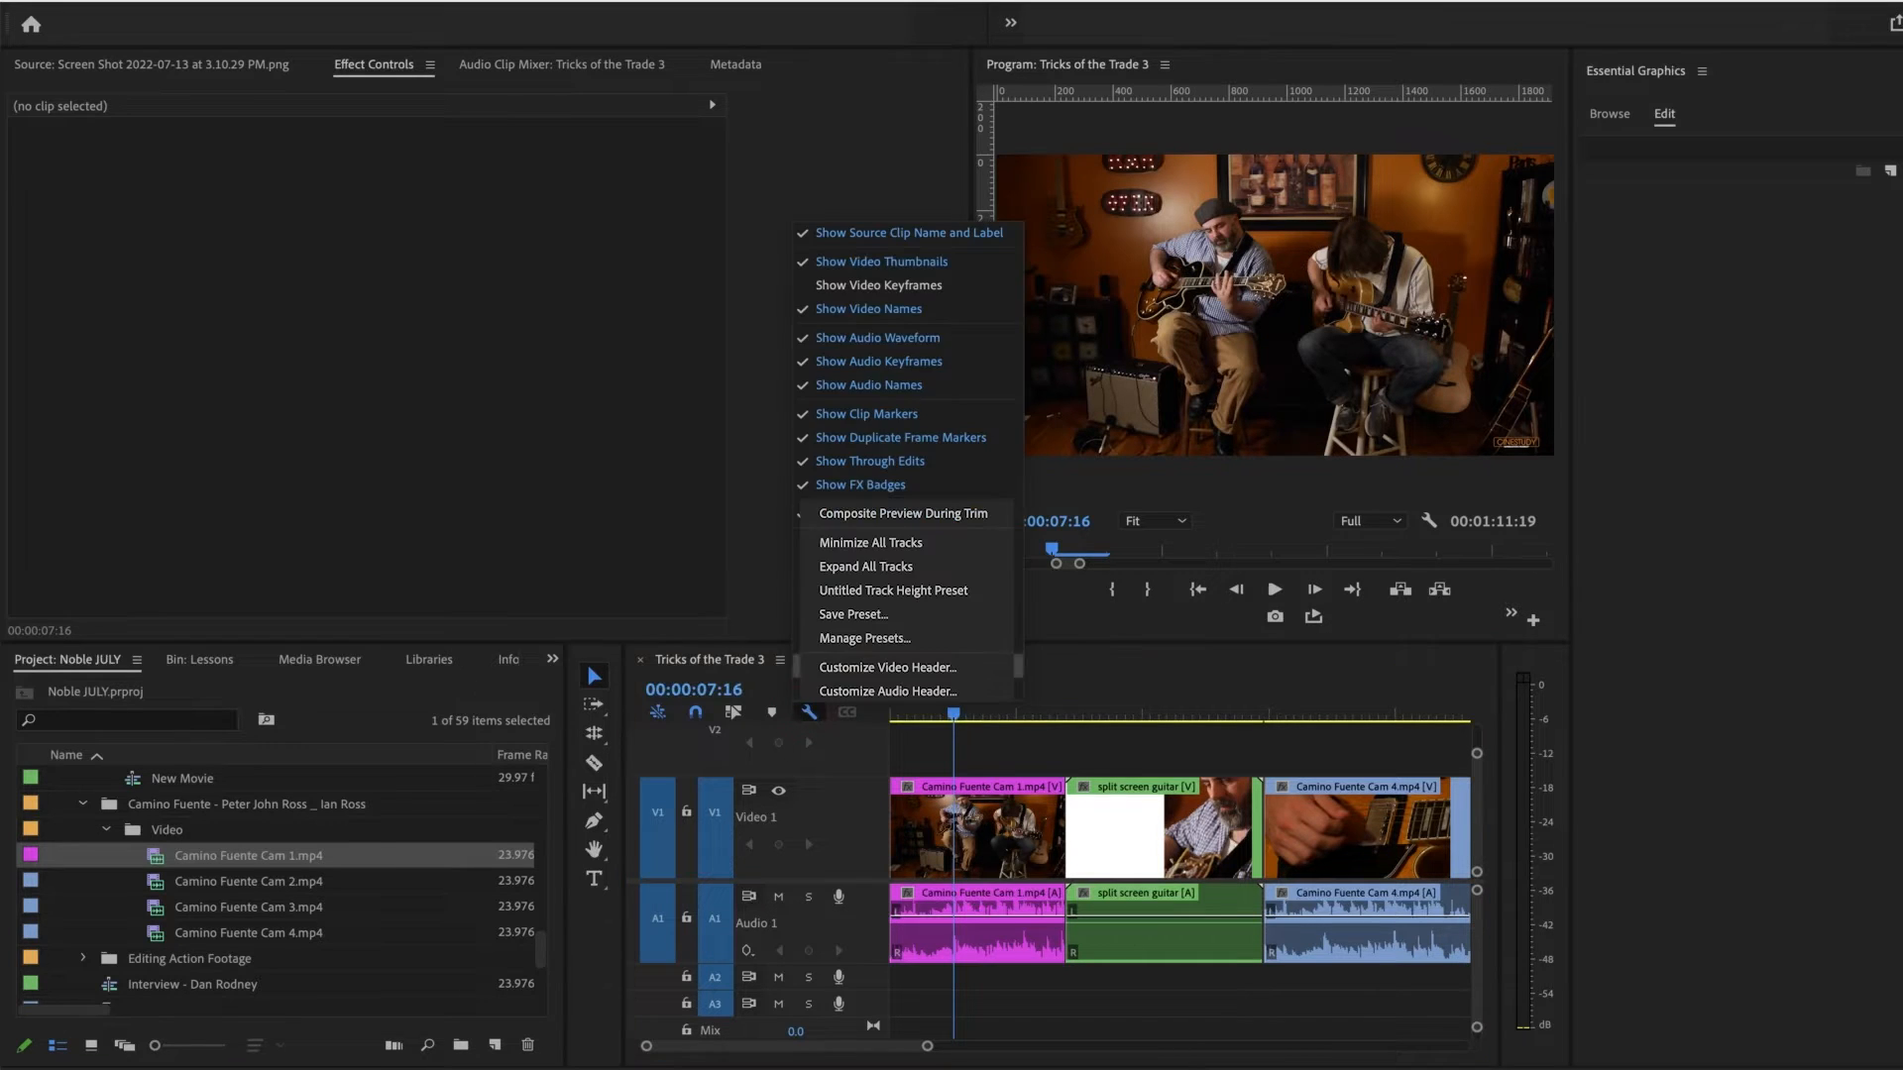
left_click(963, 289)
left_click(986, 714)
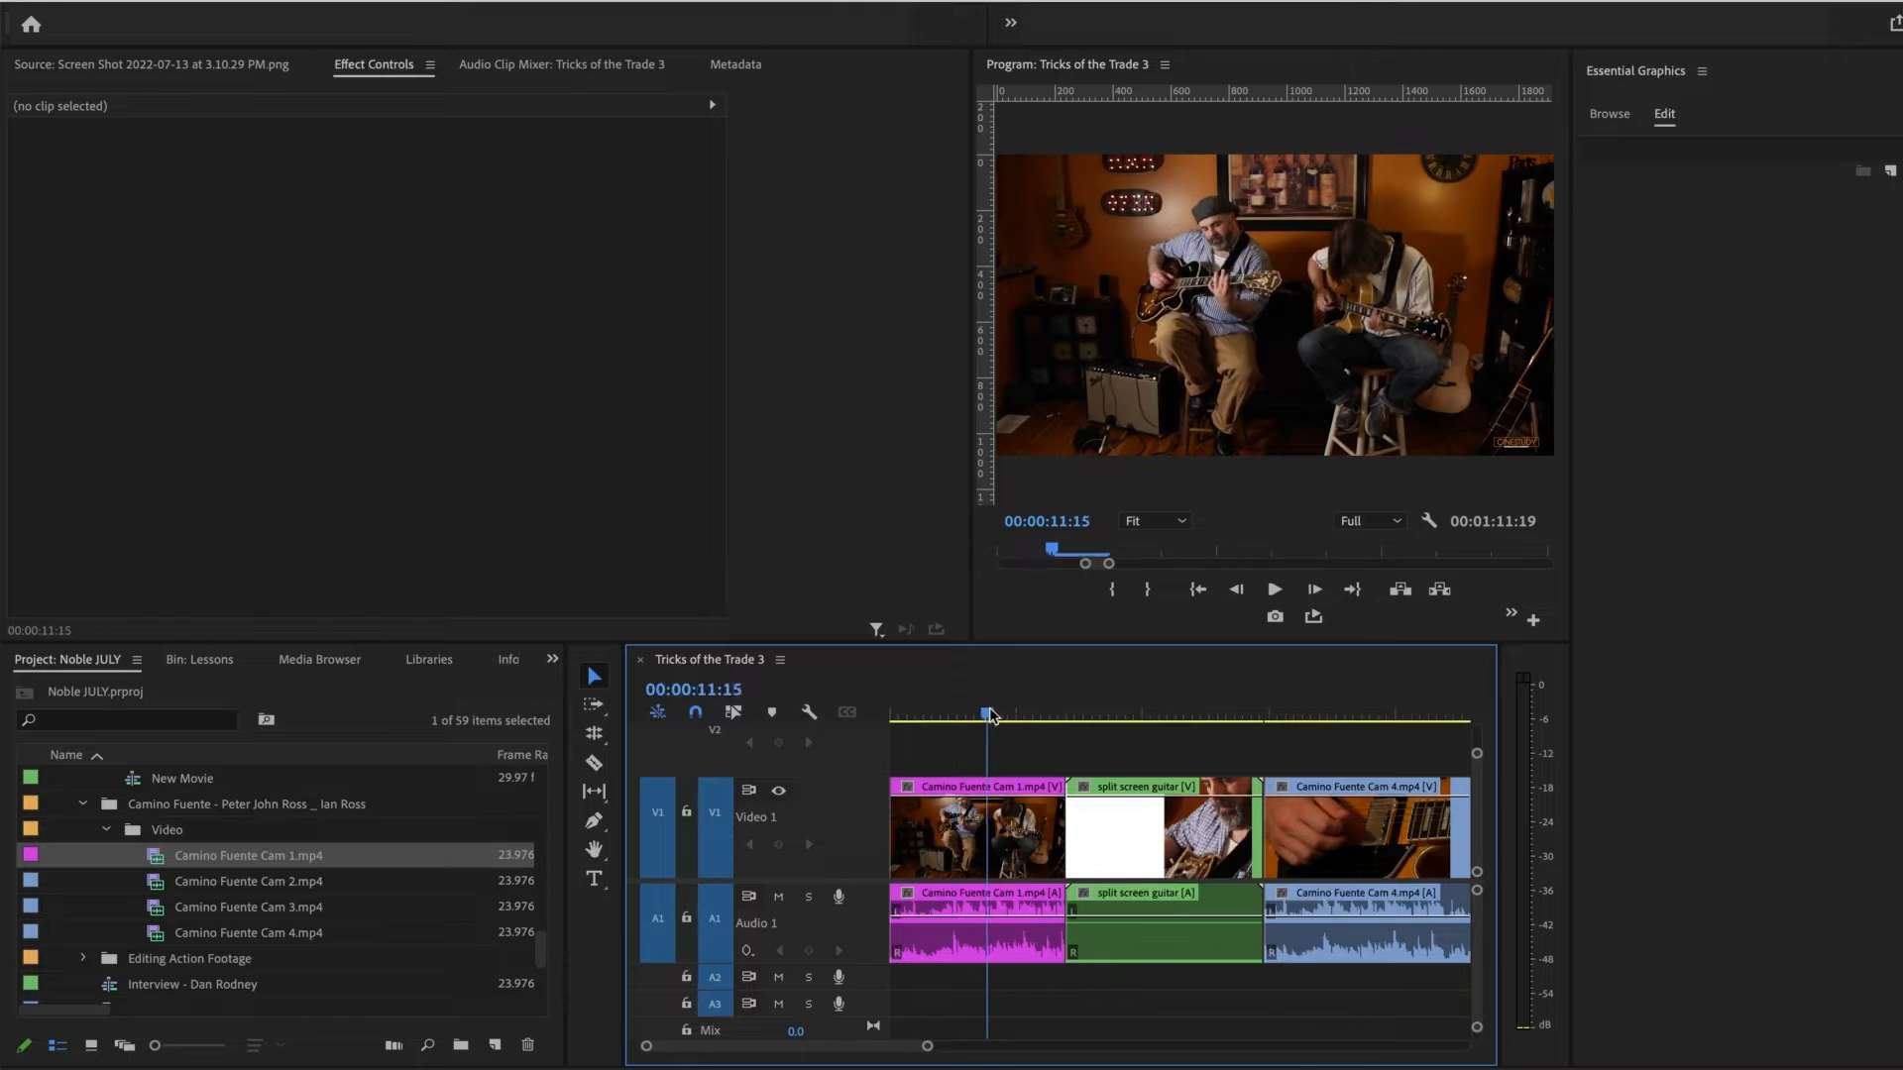
Step: Use the Pen tool to fade in the Camino Fuente Cam 1 video with opacity keyframes, and scrub through the fade
key("p")
left_click(960, 808)
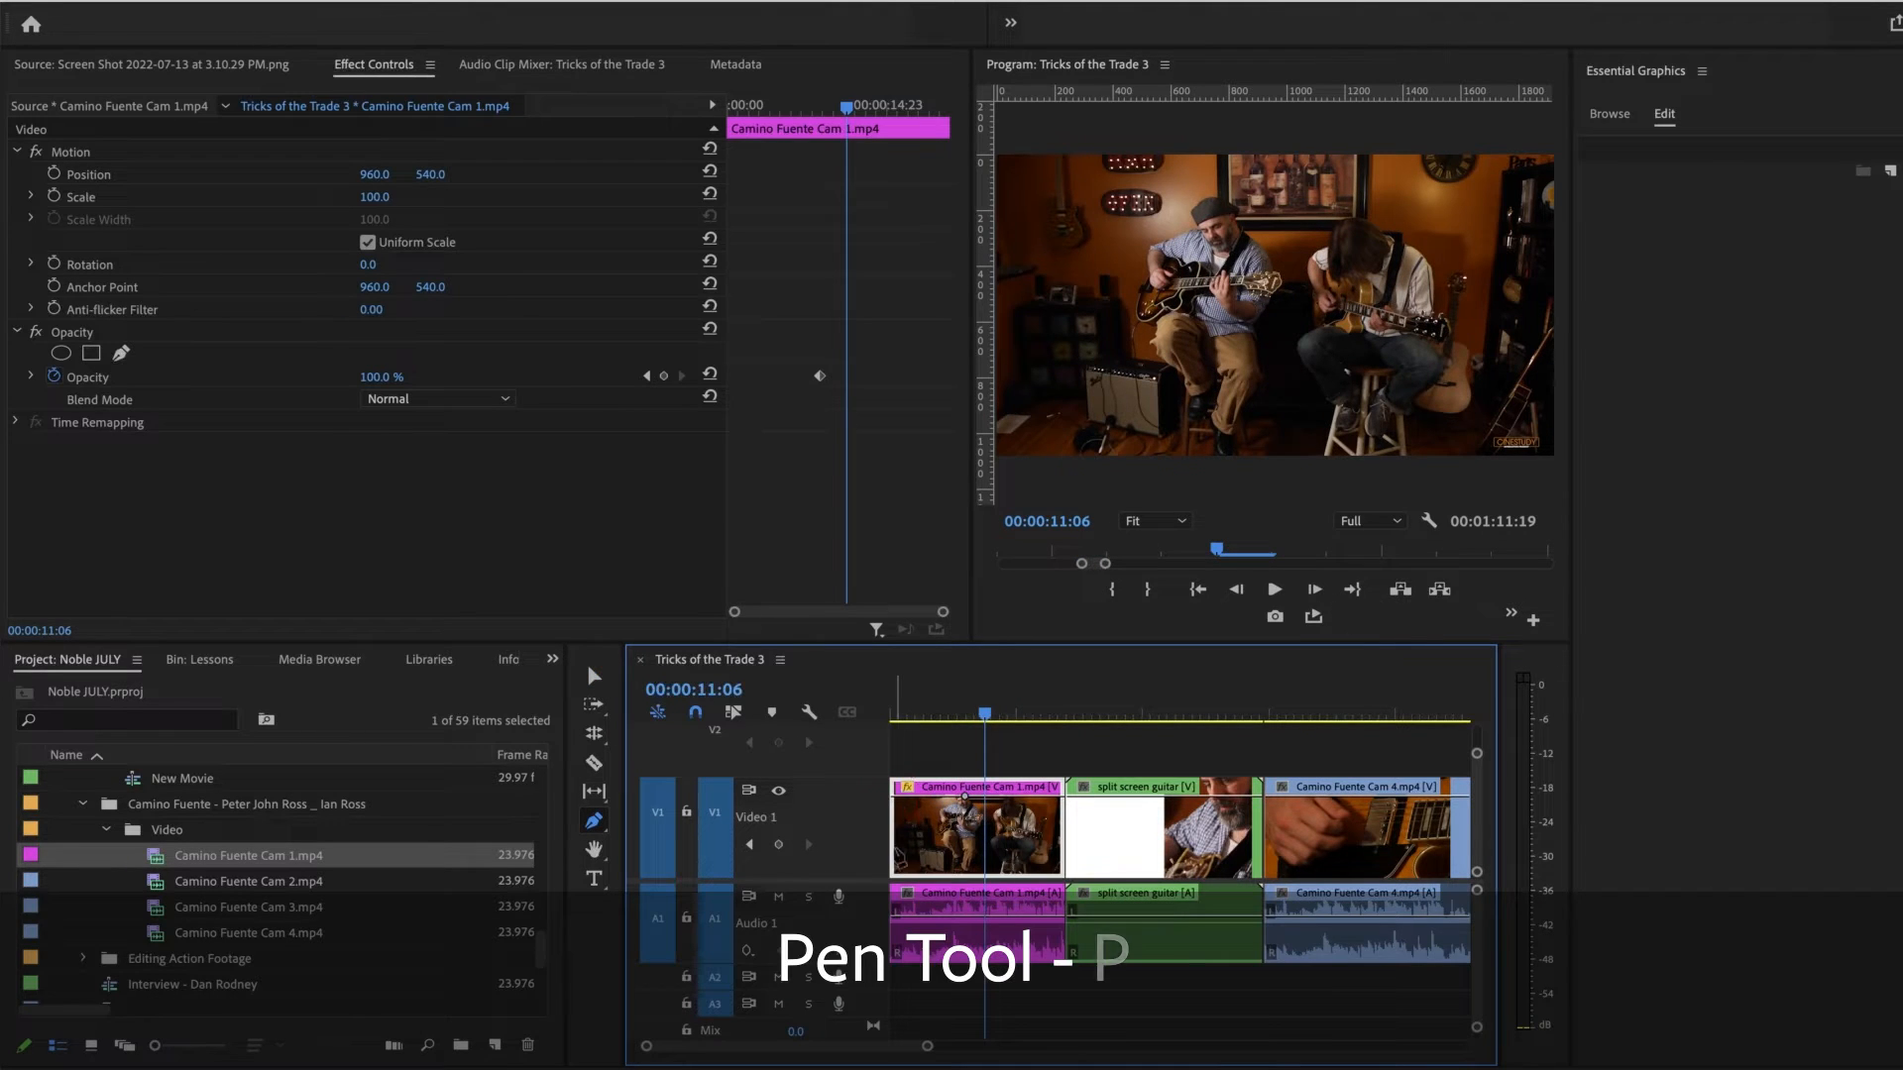
left_click_drag(901, 796, 904, 870)
mouse_move(947, 715)
left_mouse_down()
mouse_move(897, 715)
mouse_move(967, 721)
left_mouse_up()
Step: Add opacity keyframes that fade out the end of the Camino Fuente Cam 1 video, and scrub through the fade
left_click(1041, 796)
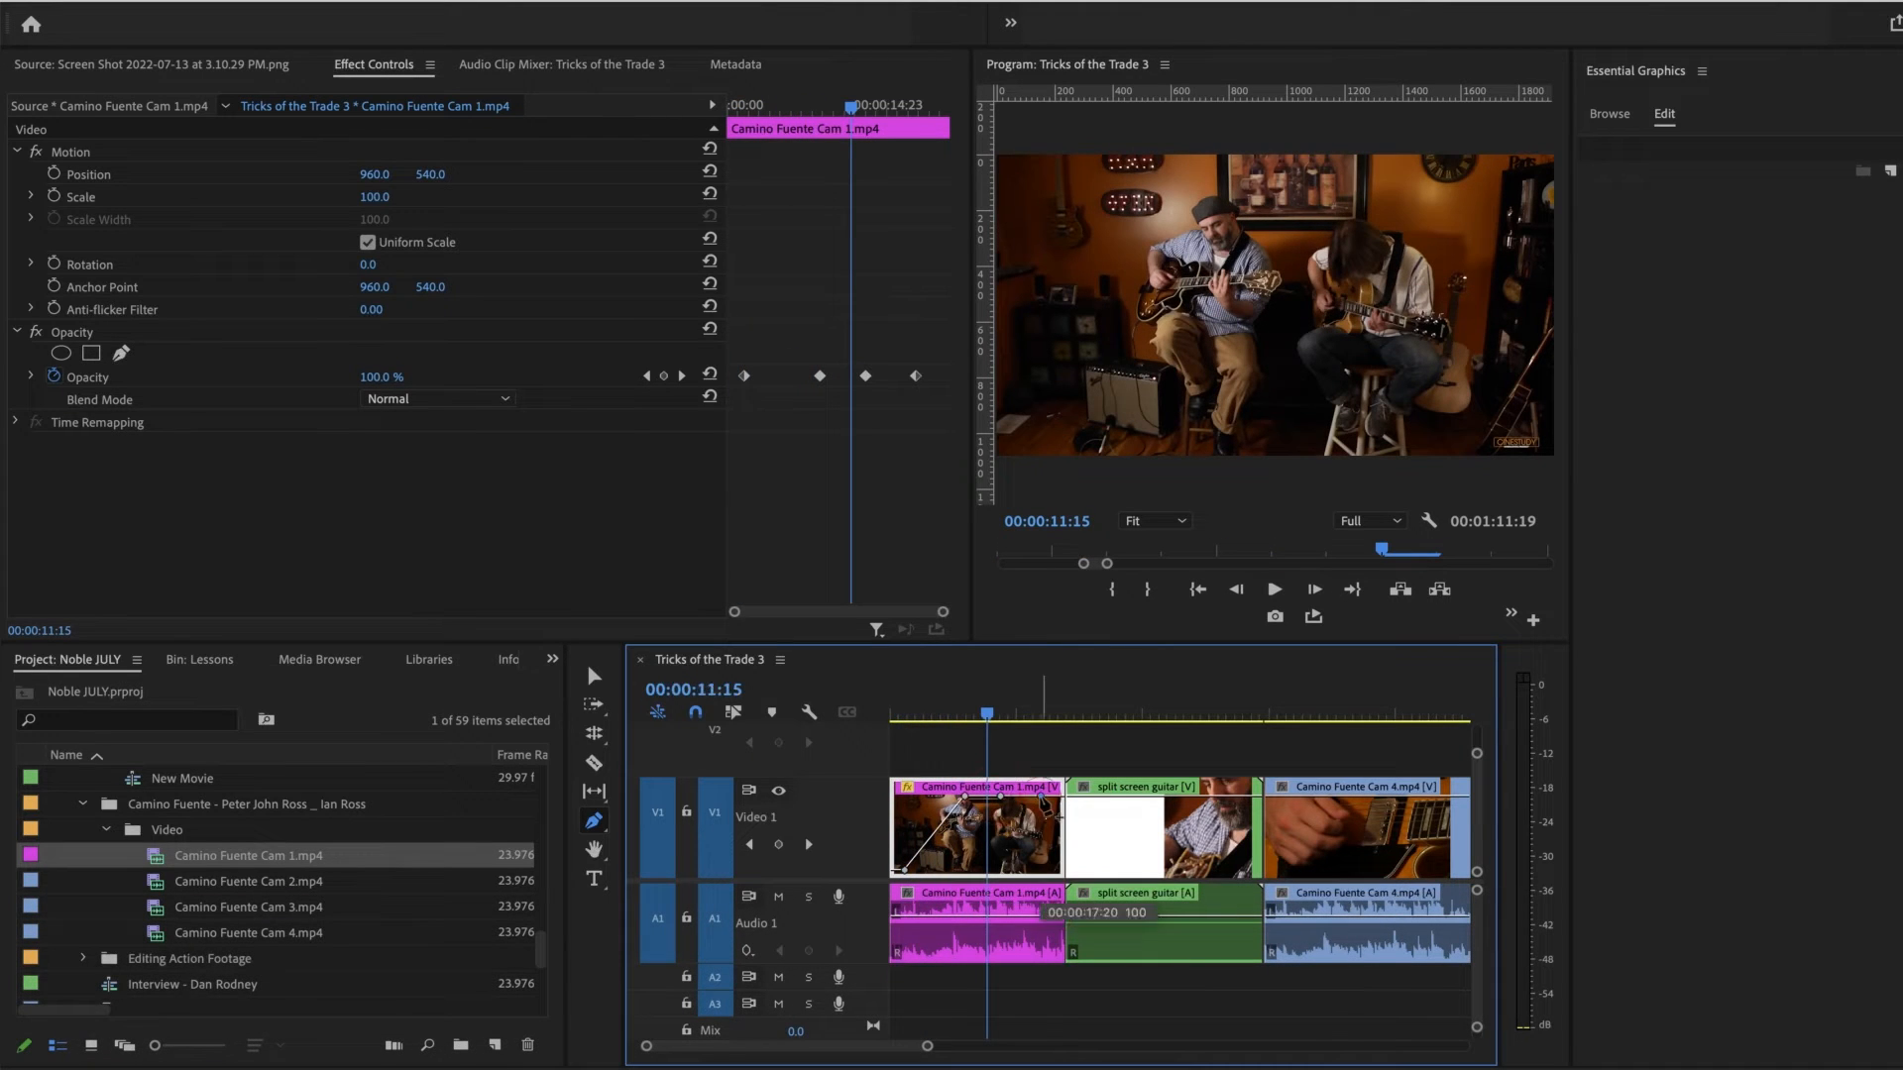
left_click_drag(1019, 796, 1019, 871)
left_click(992, 710)
left_click_drag(992, 713, 1050, 718)
Step: Delete the opacity keyframes from the Camino Fuente Cam 1 video clip and return to the Selection tool
key("Delete")
key("Delete")
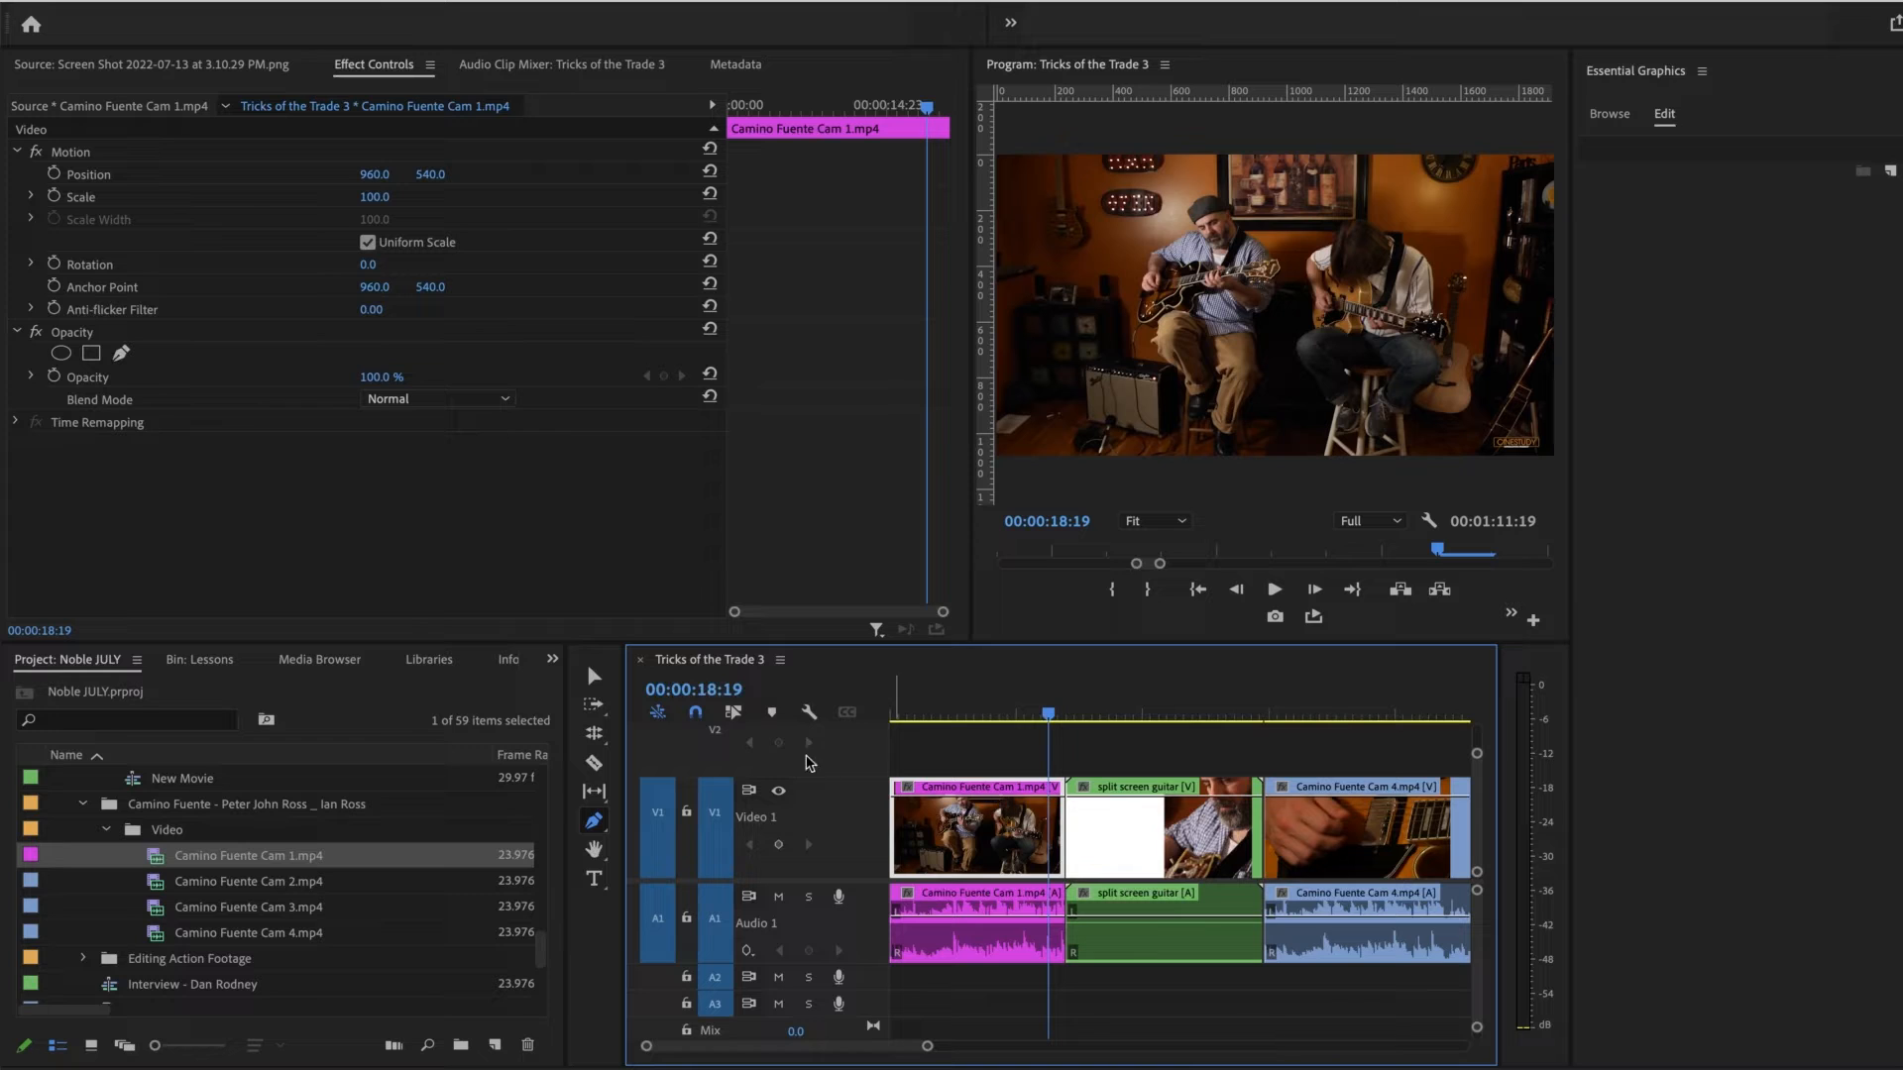
left_click(596, 679)
Step: Turn the video names and the audio waveforms off and back on in the timeline display
left_click(809, 712)
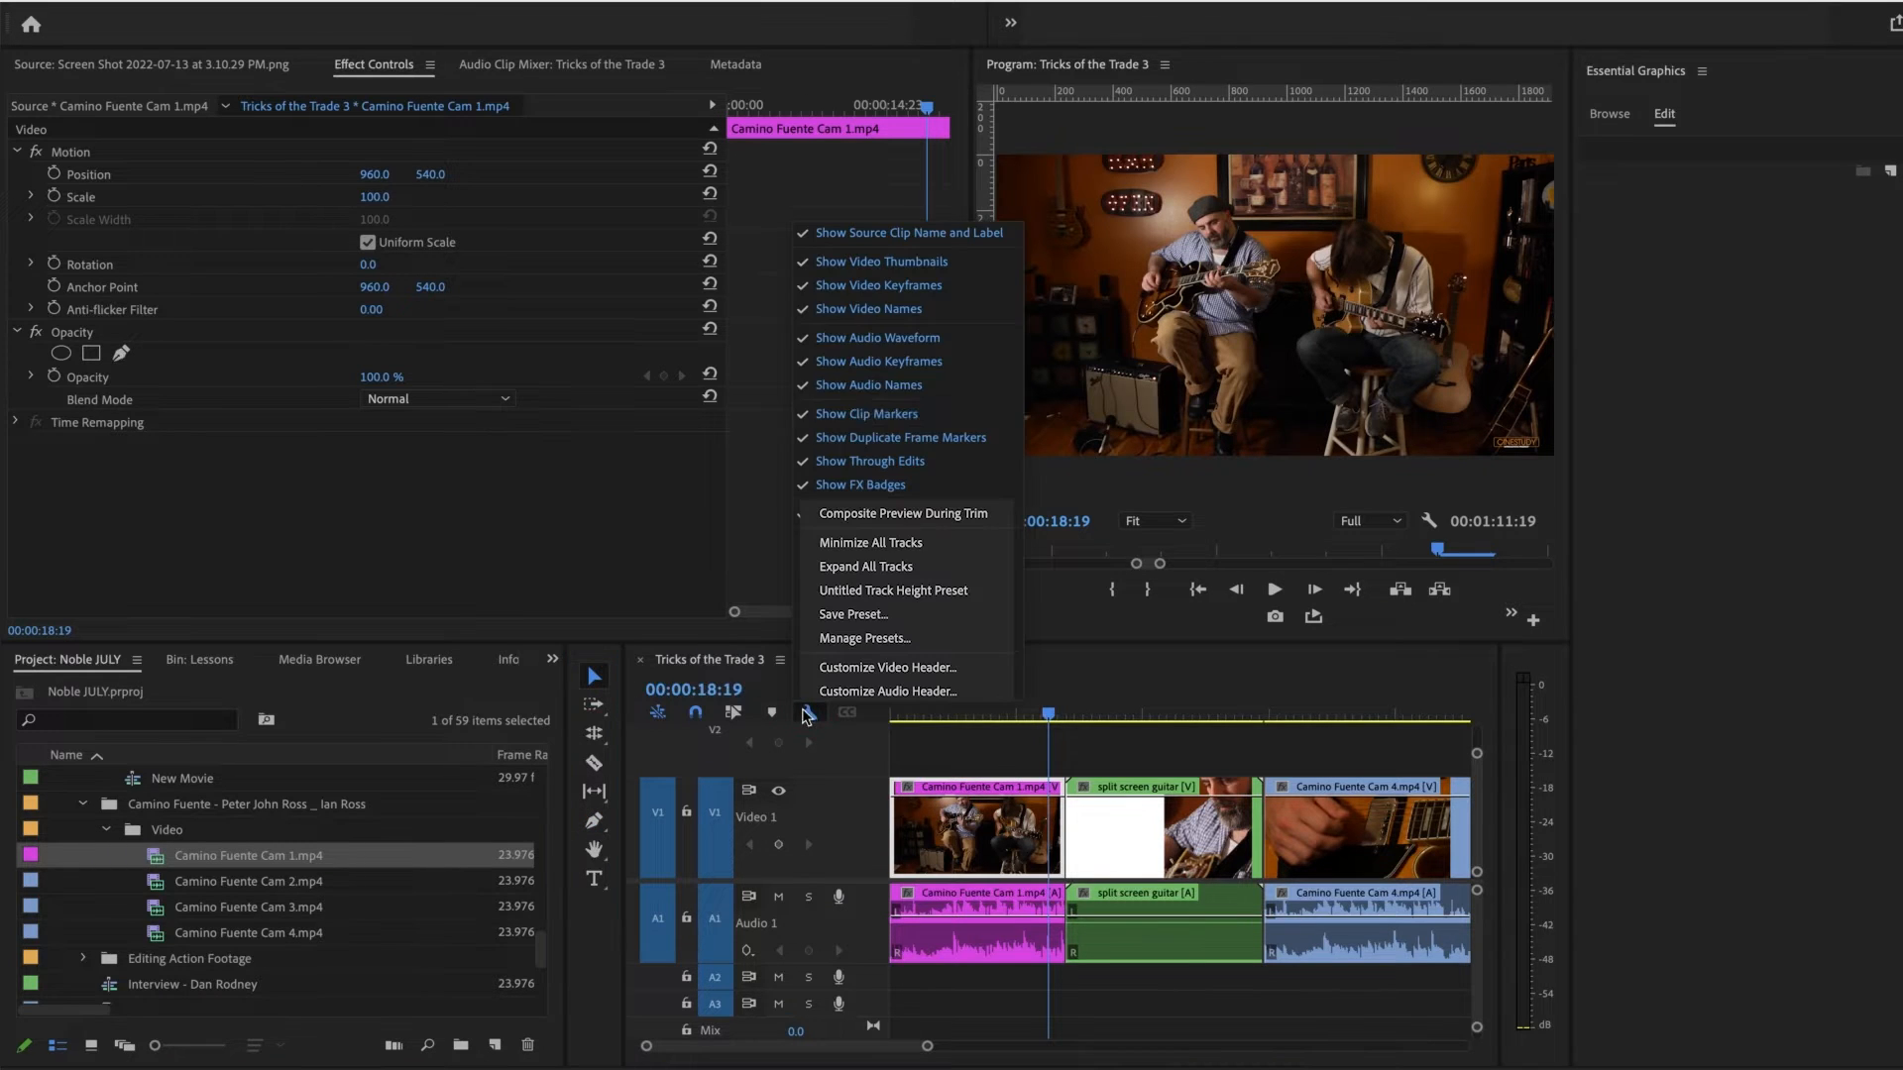
left_click(937, 312)
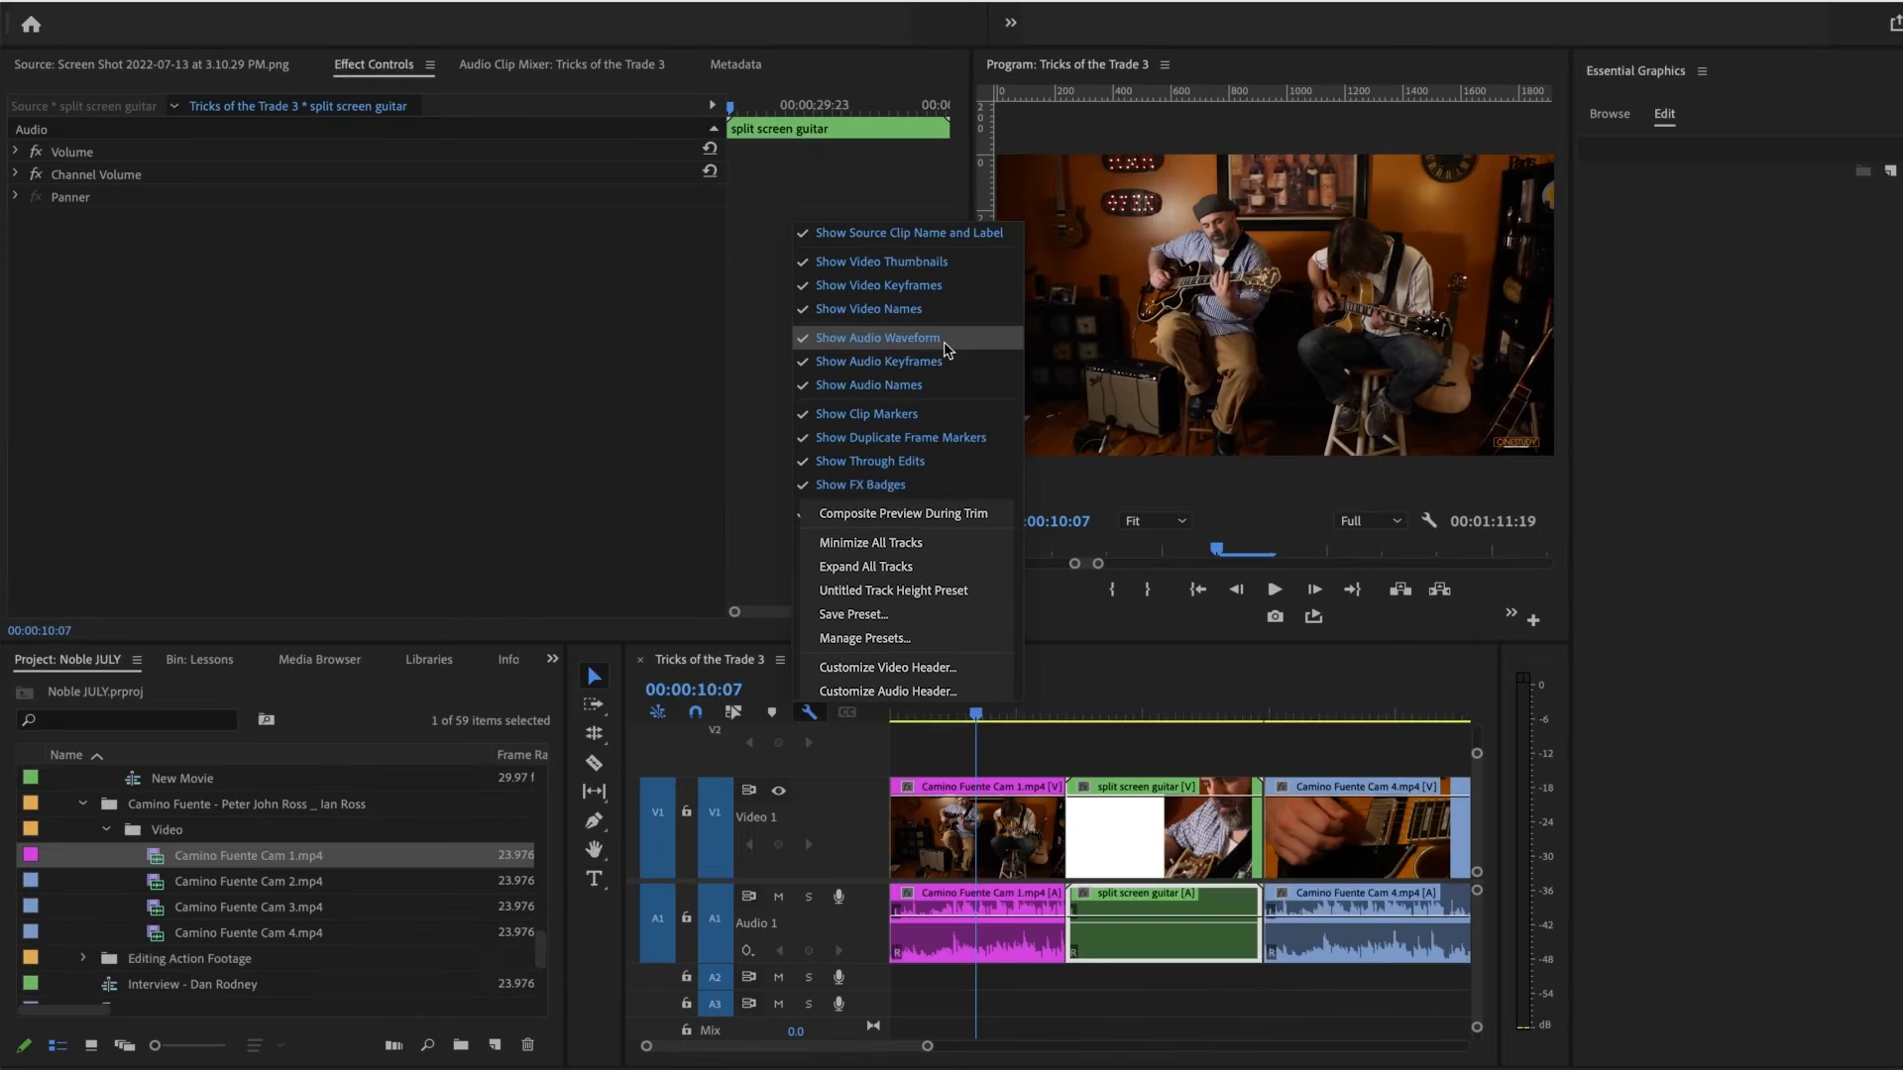
left_click(946, 342)
left_click(809, 711)
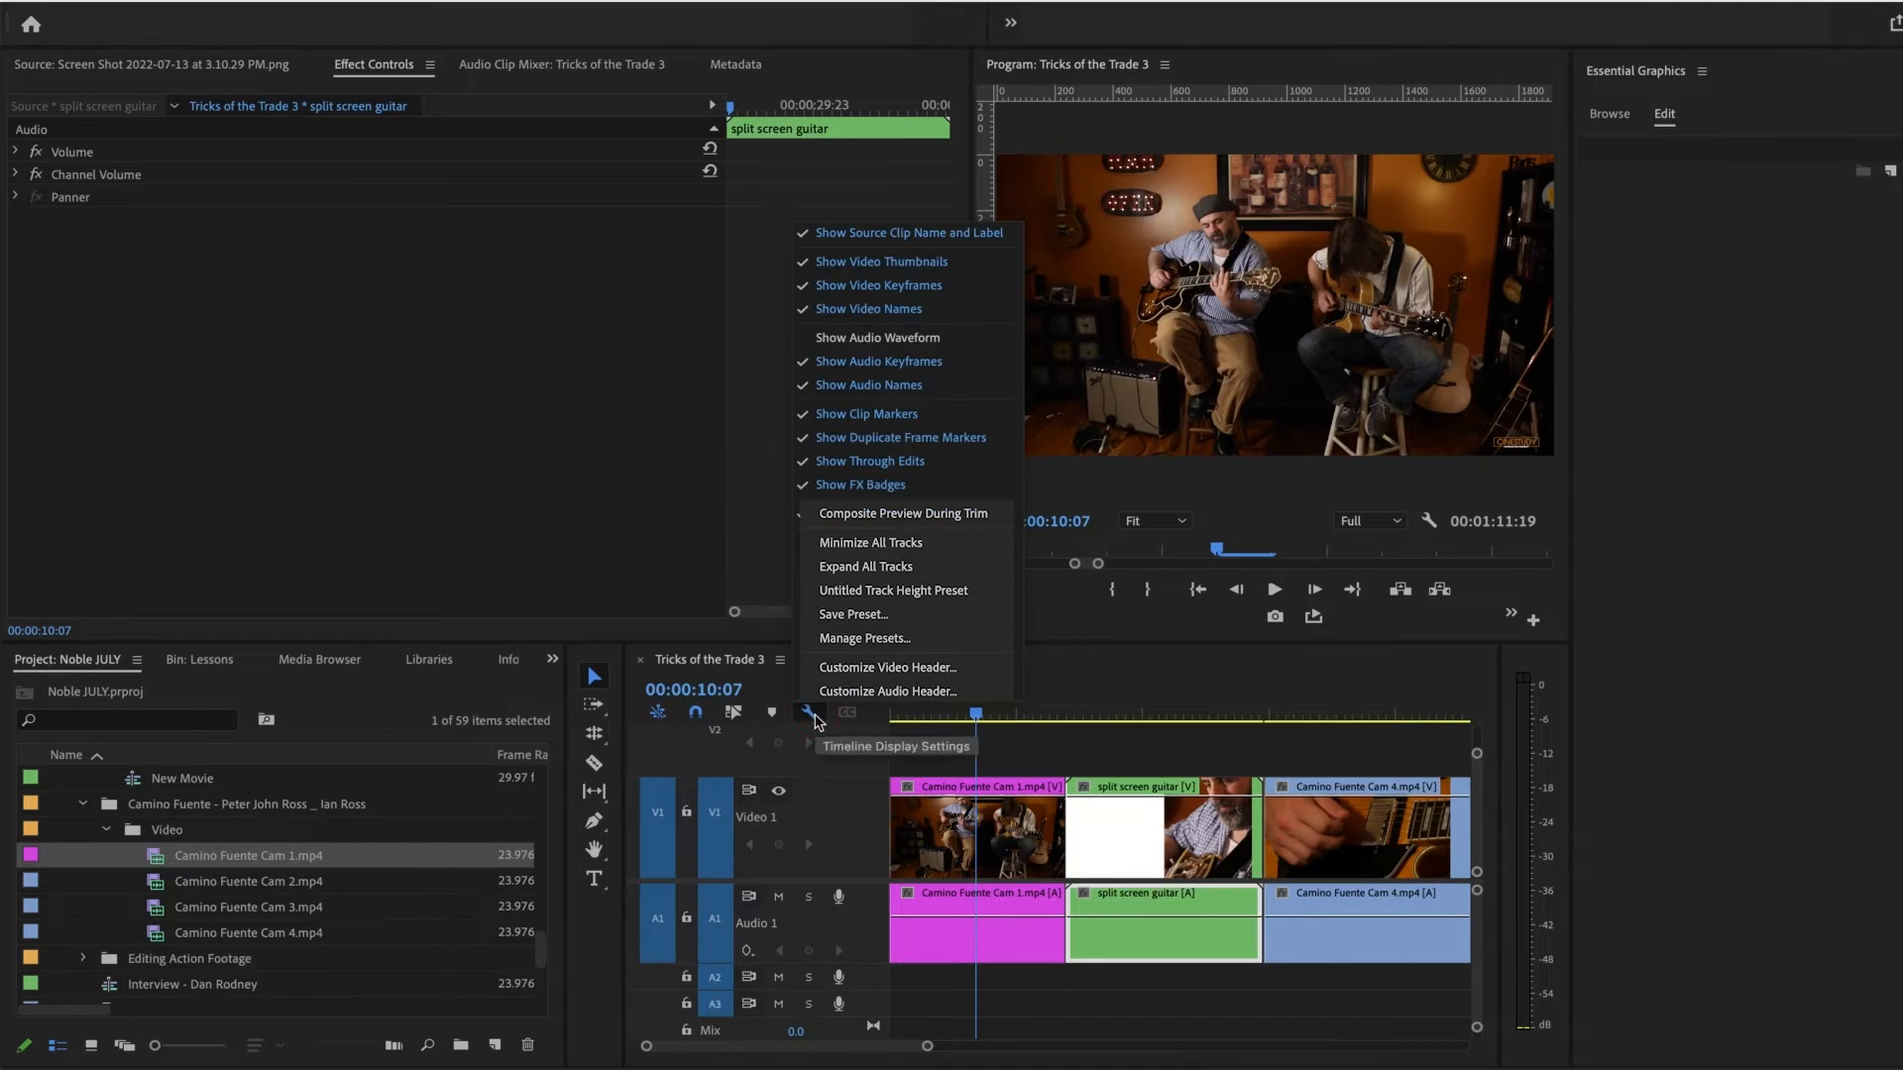
left_click(877, 338)
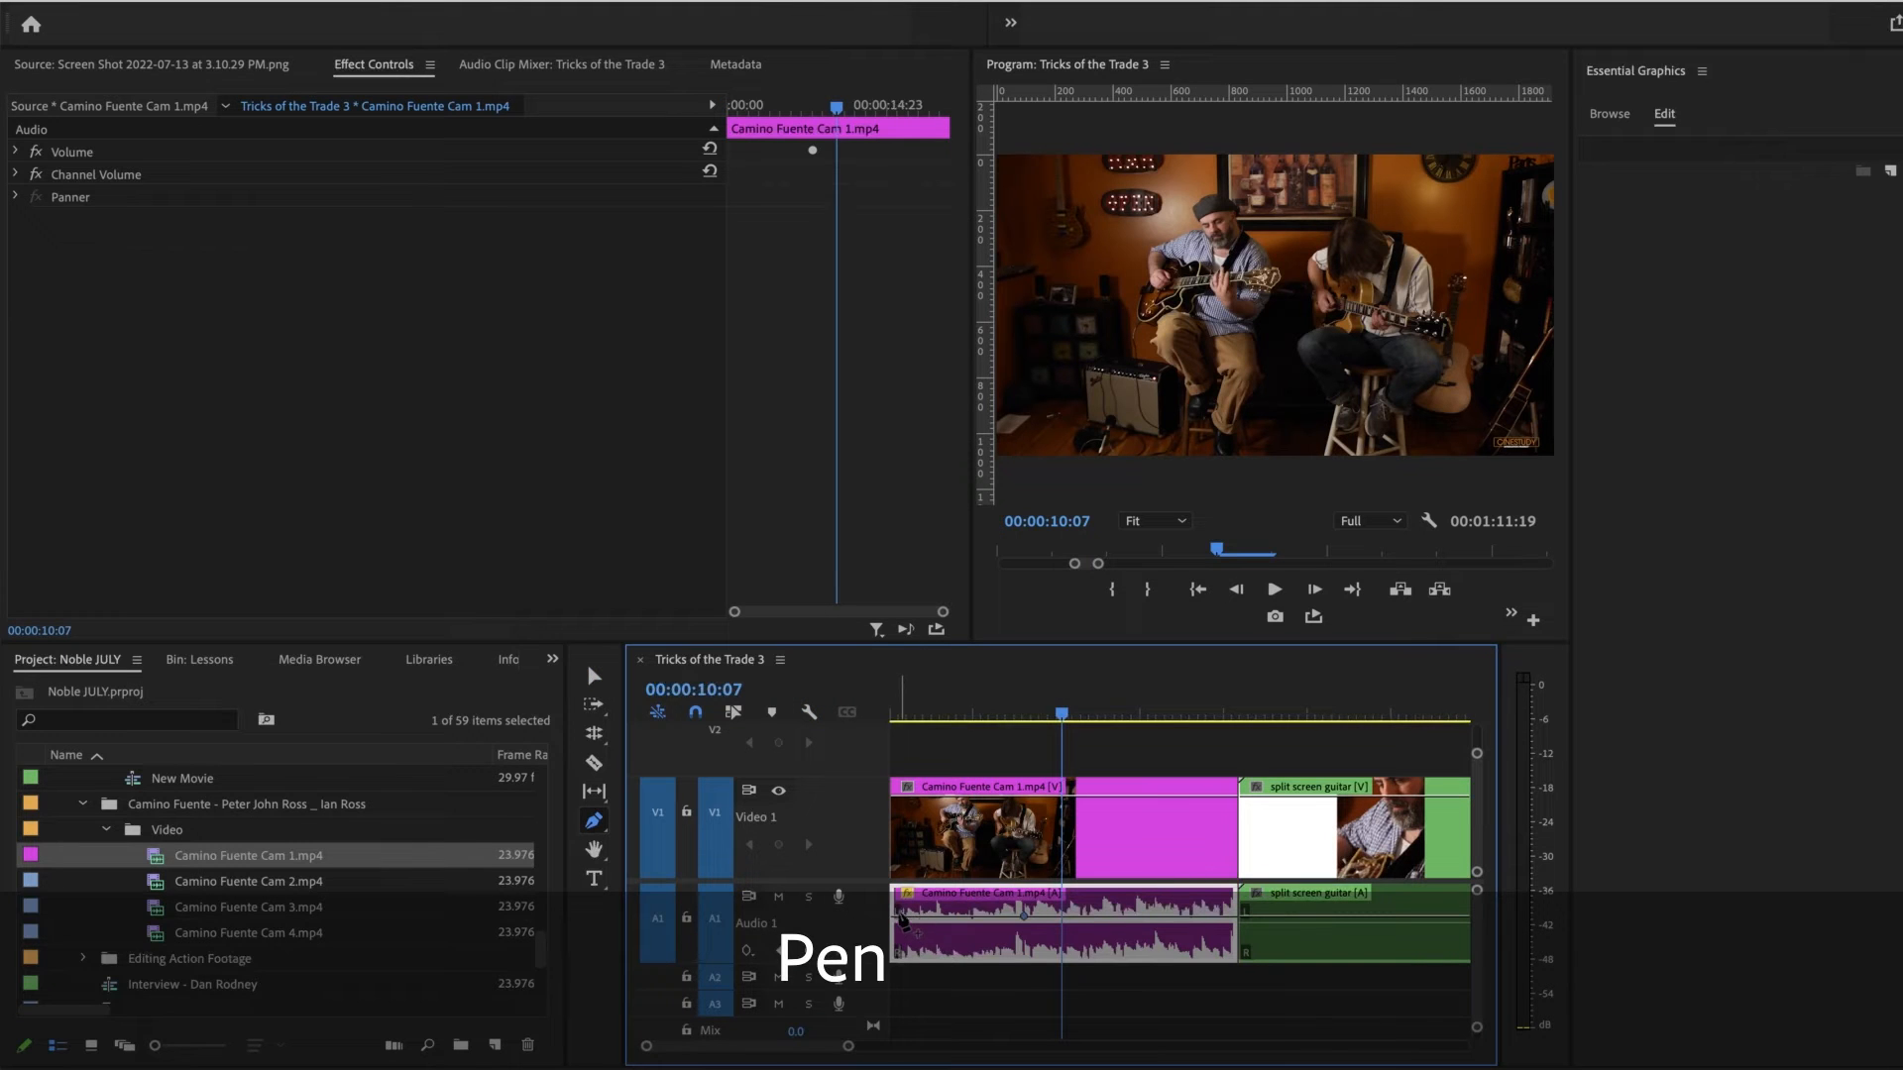
Step: Fade in the Camino Fuente Cam 1 audio by lowering a volume keyframe at the clip's start, and play the fade back
left_click_drag(901, 916, 900, 955)
left_click_drag(934, 715, 967, 719)
key("space")
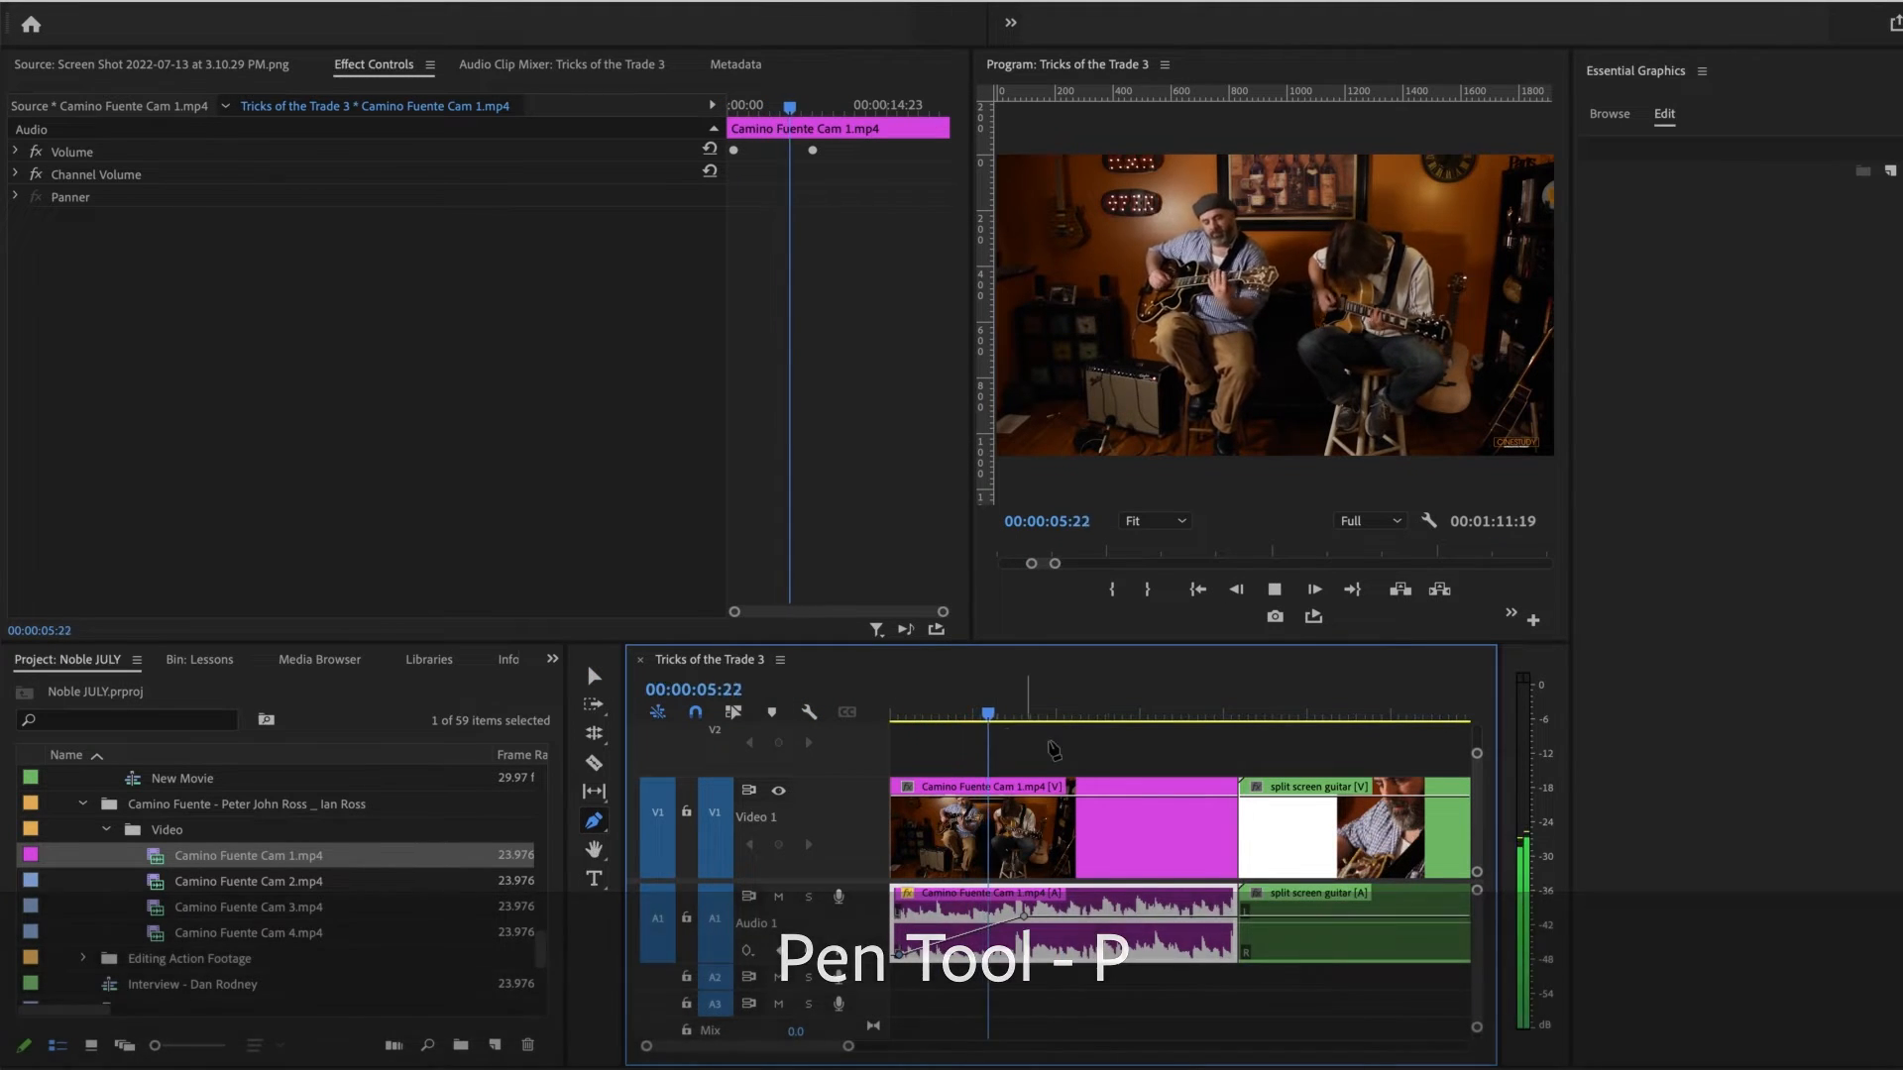
key("space")
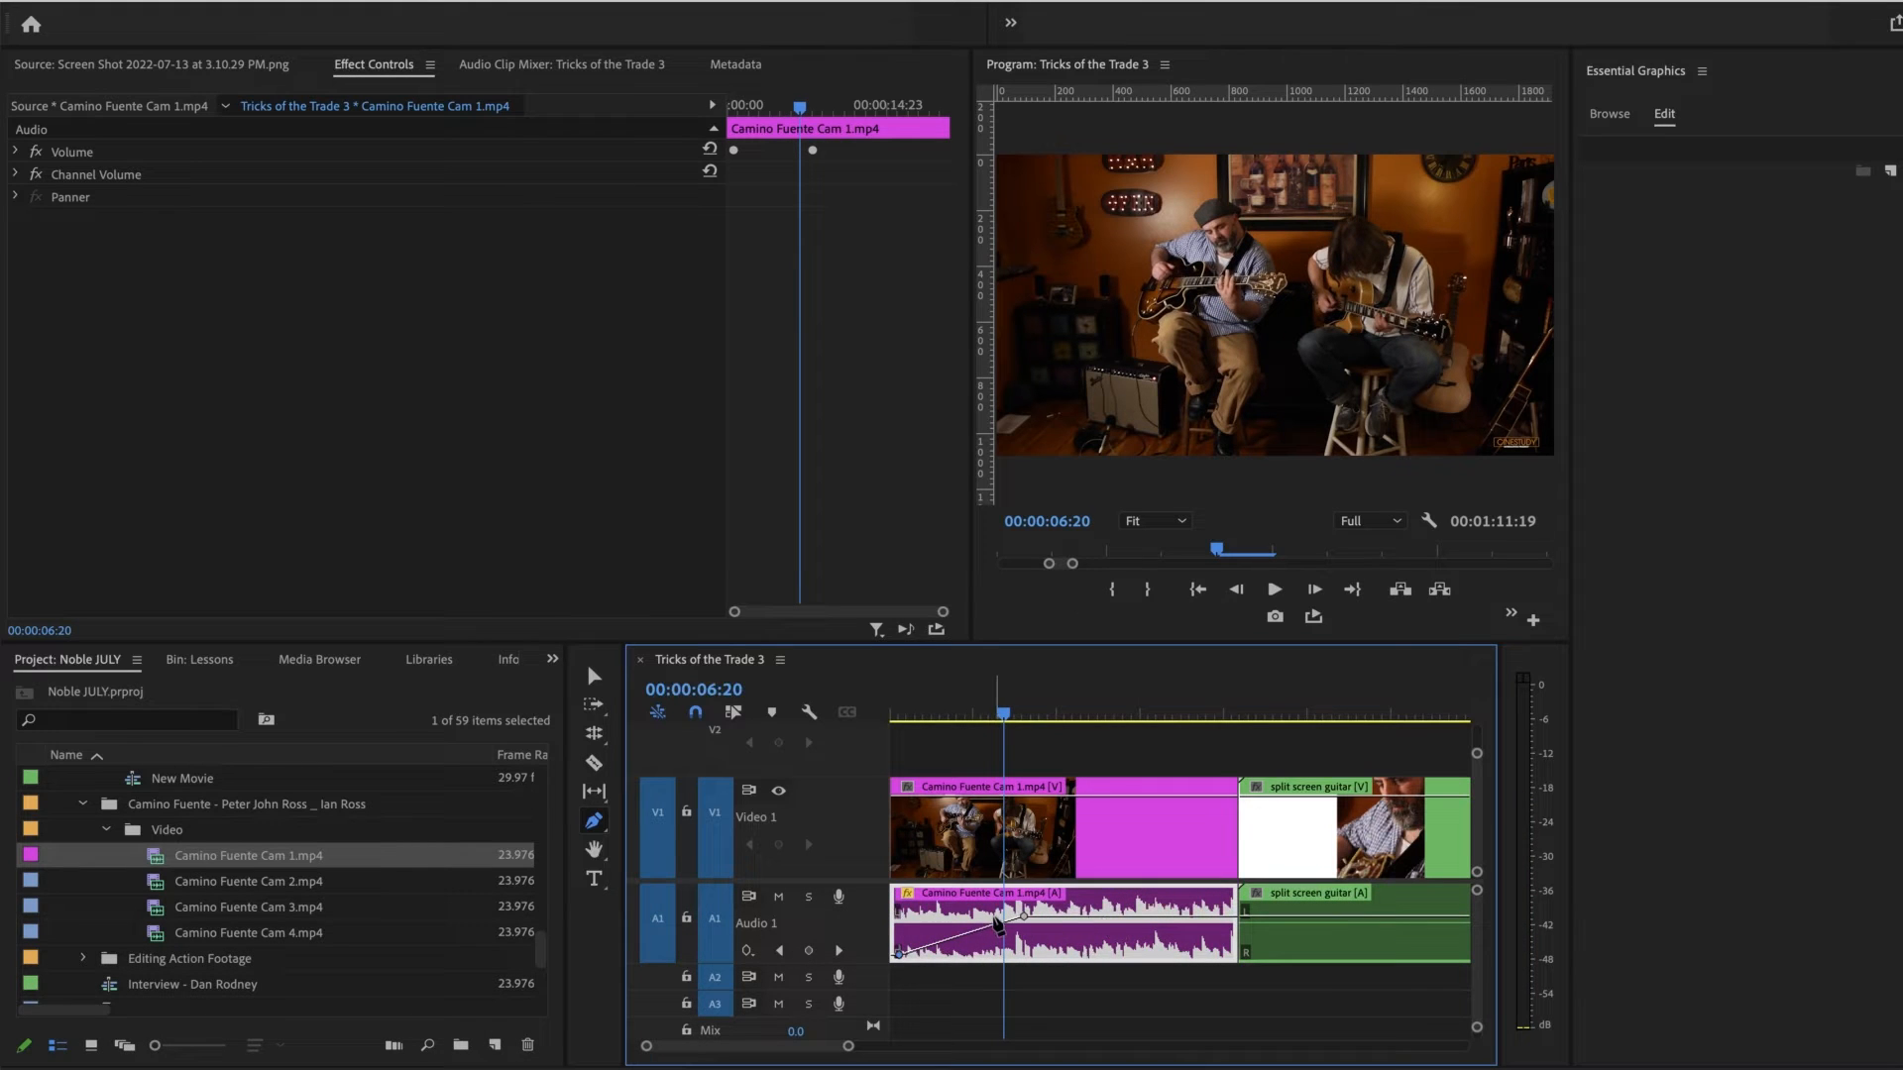
Step: Add a segmentation marker named "color correct" to the Camino Fuente Cam 1 source clip at 00:00:47:19
left_click(808, 711)
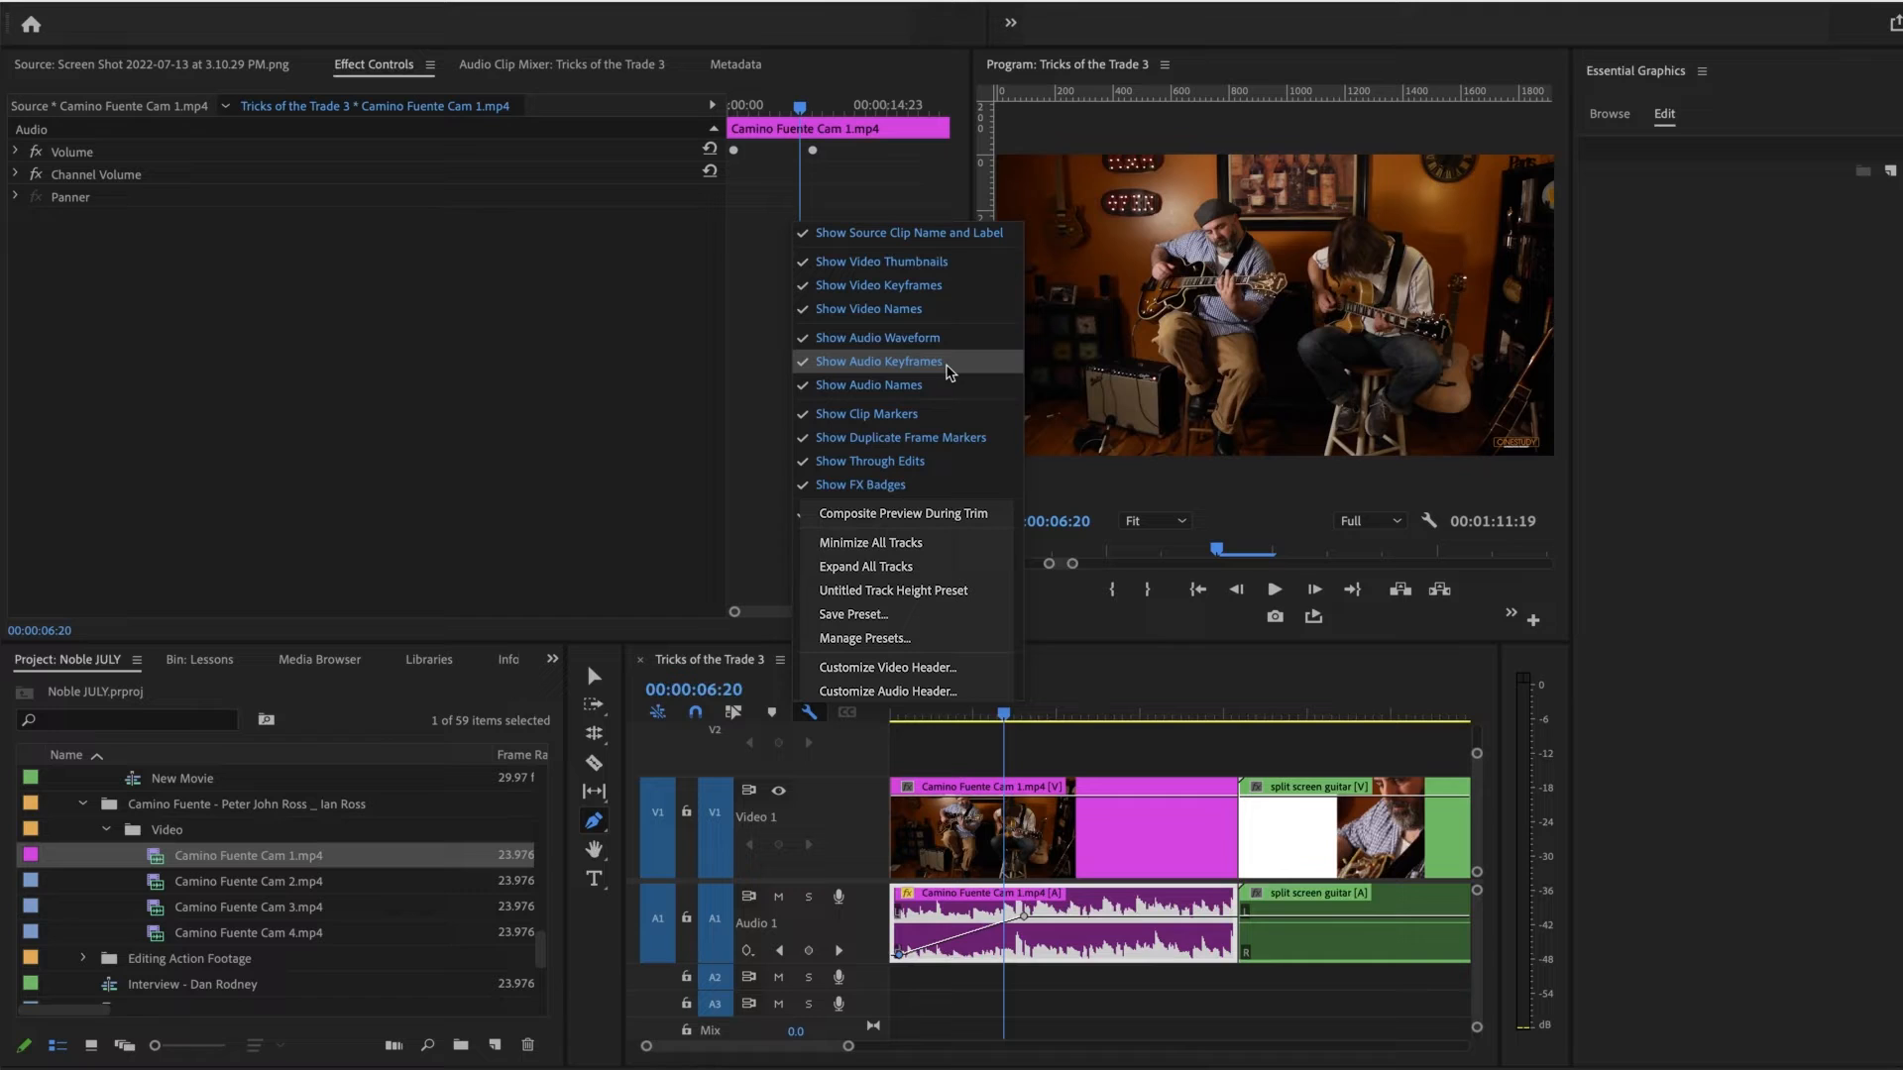
left_click(942, 426)
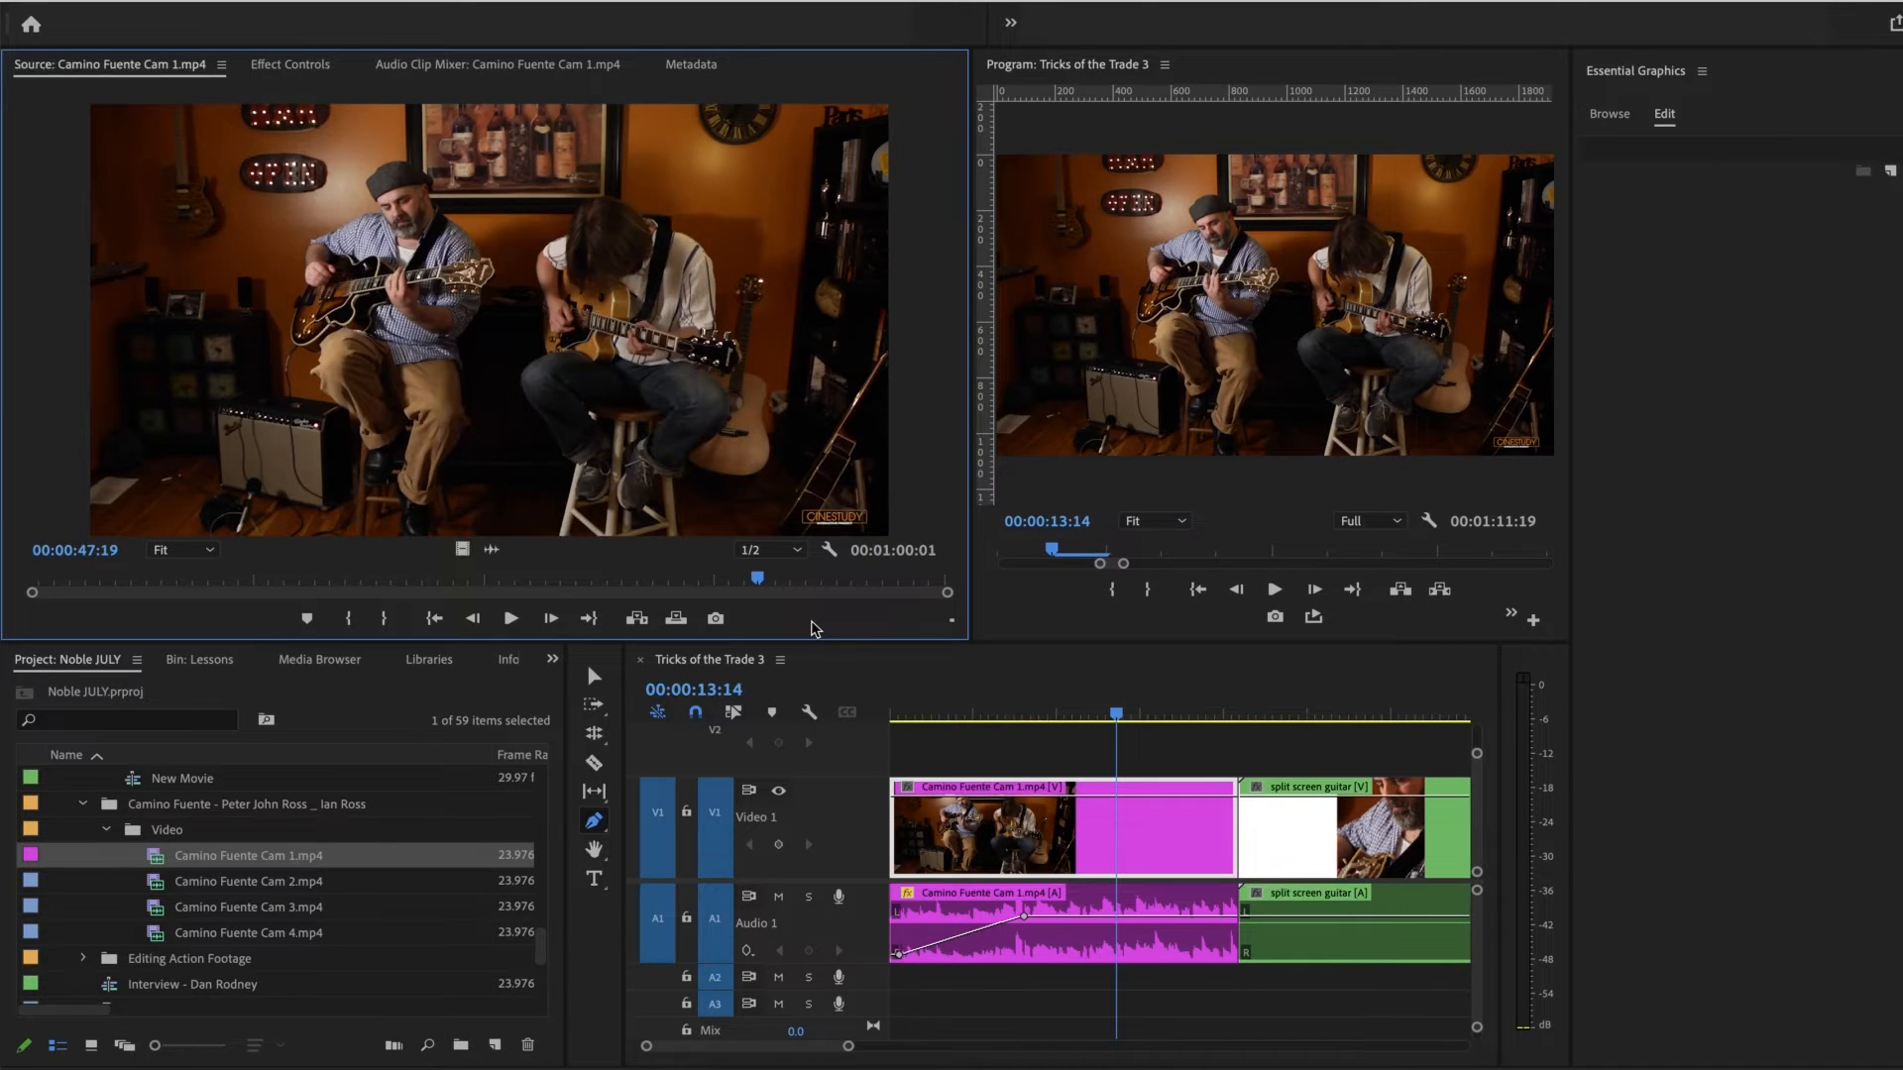
key("m")
key("m")
type("color correct")
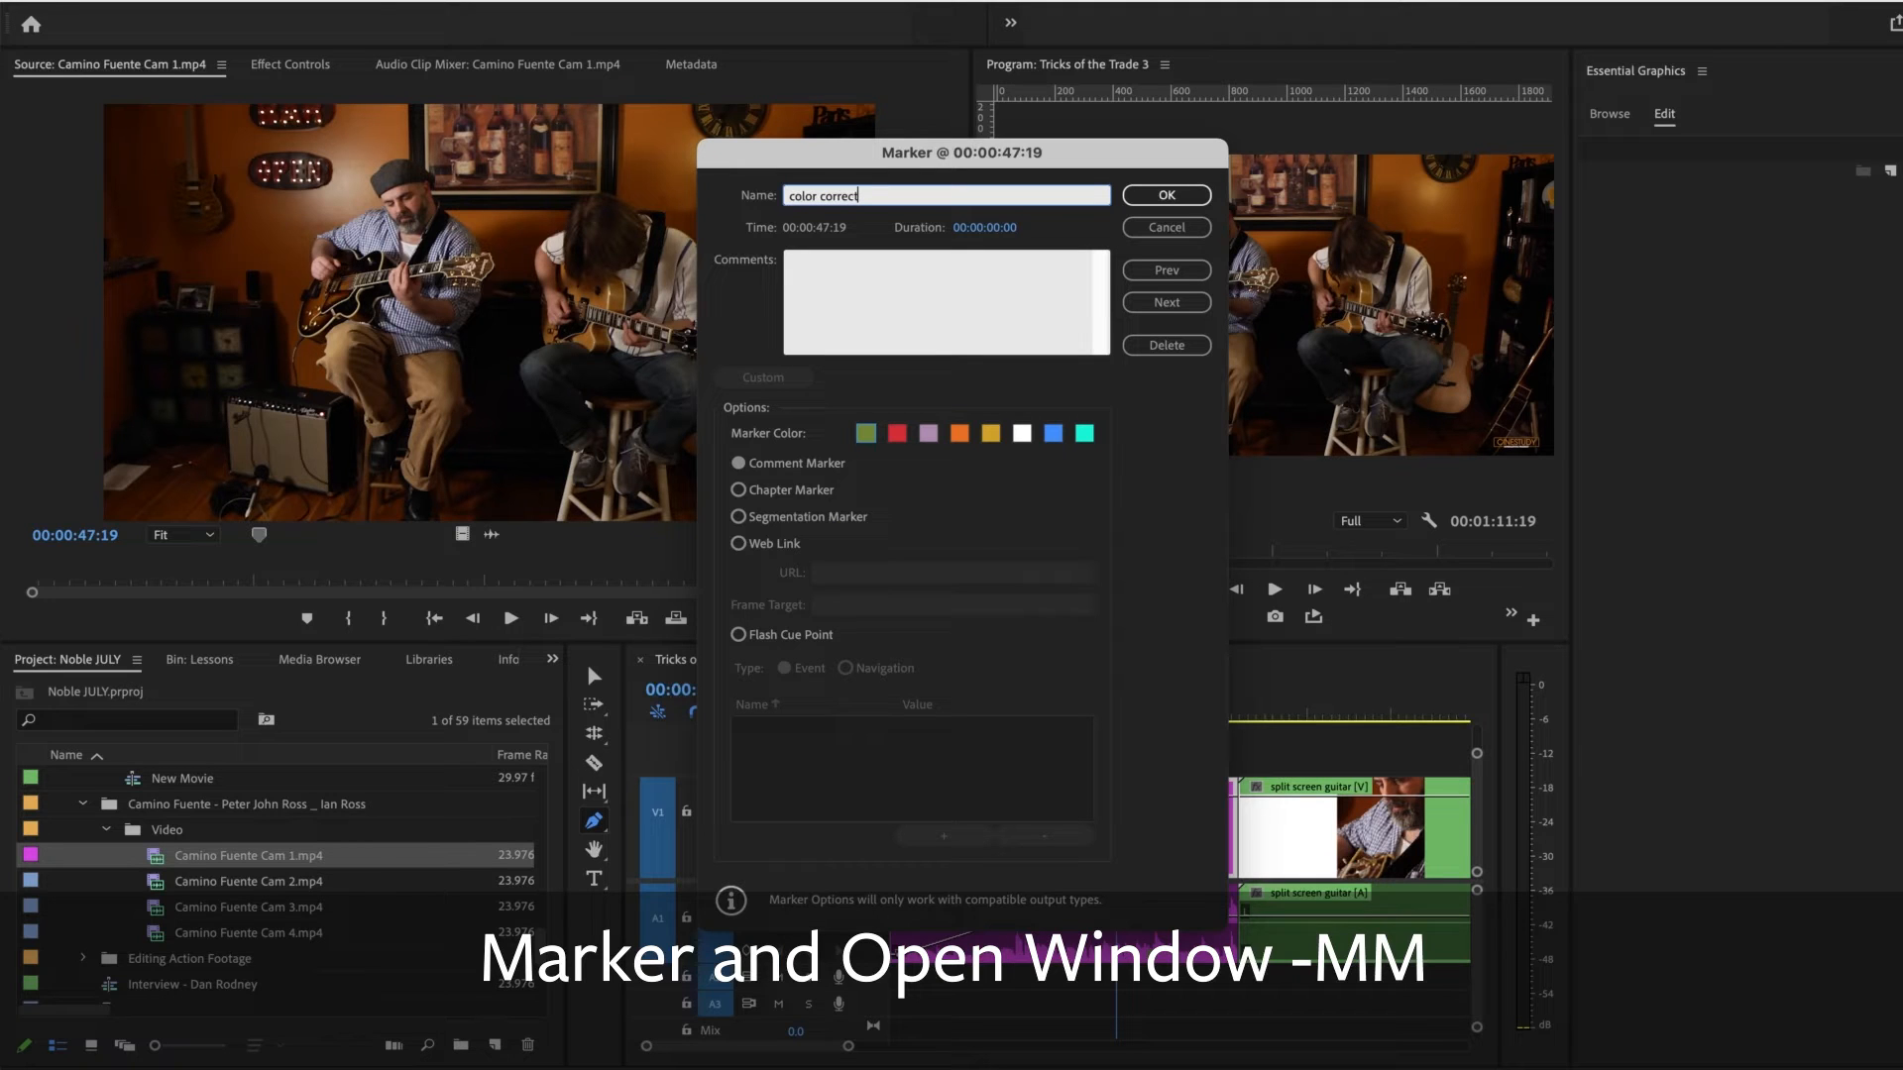
left_click(771, 517)
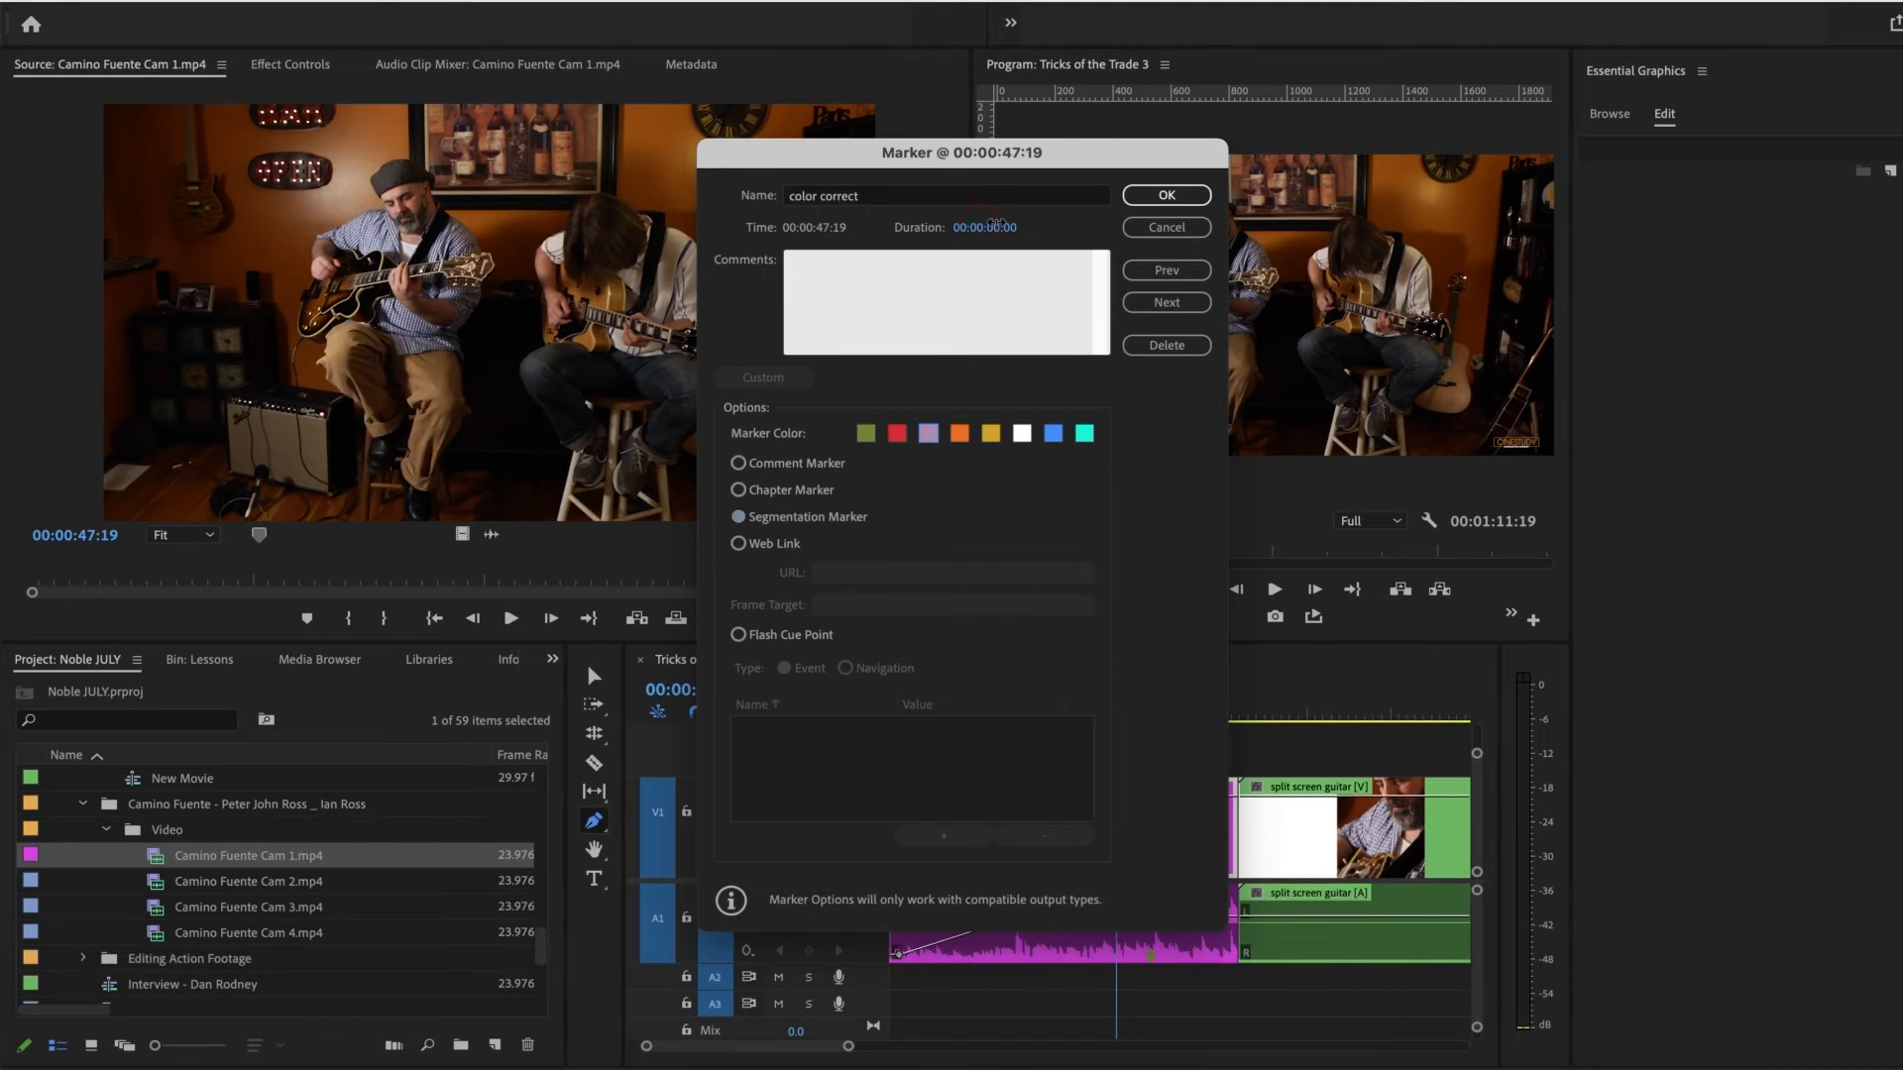
left_click(1167, 195)
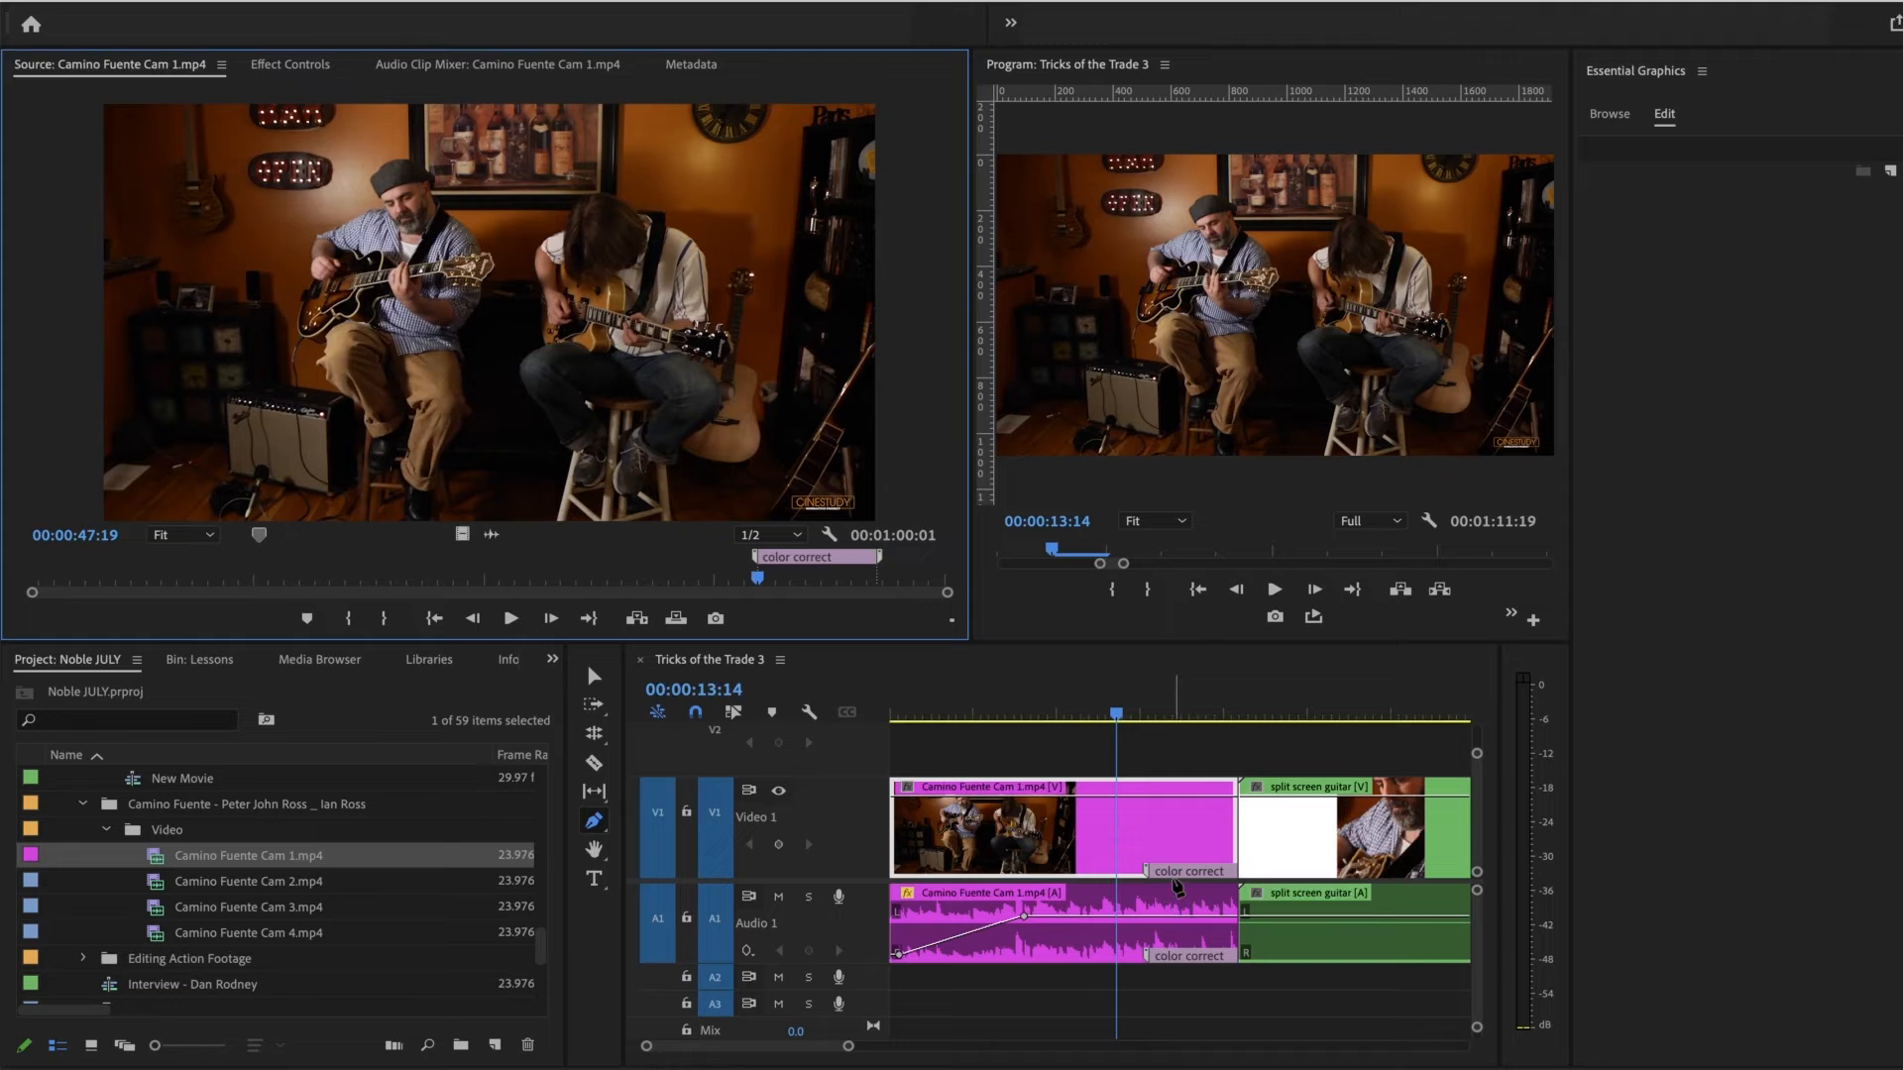
Step: Turn Show Clip Markers off and back on for the timeline, with the playhead moved to 00:00:08:03
left_click(810, 713)
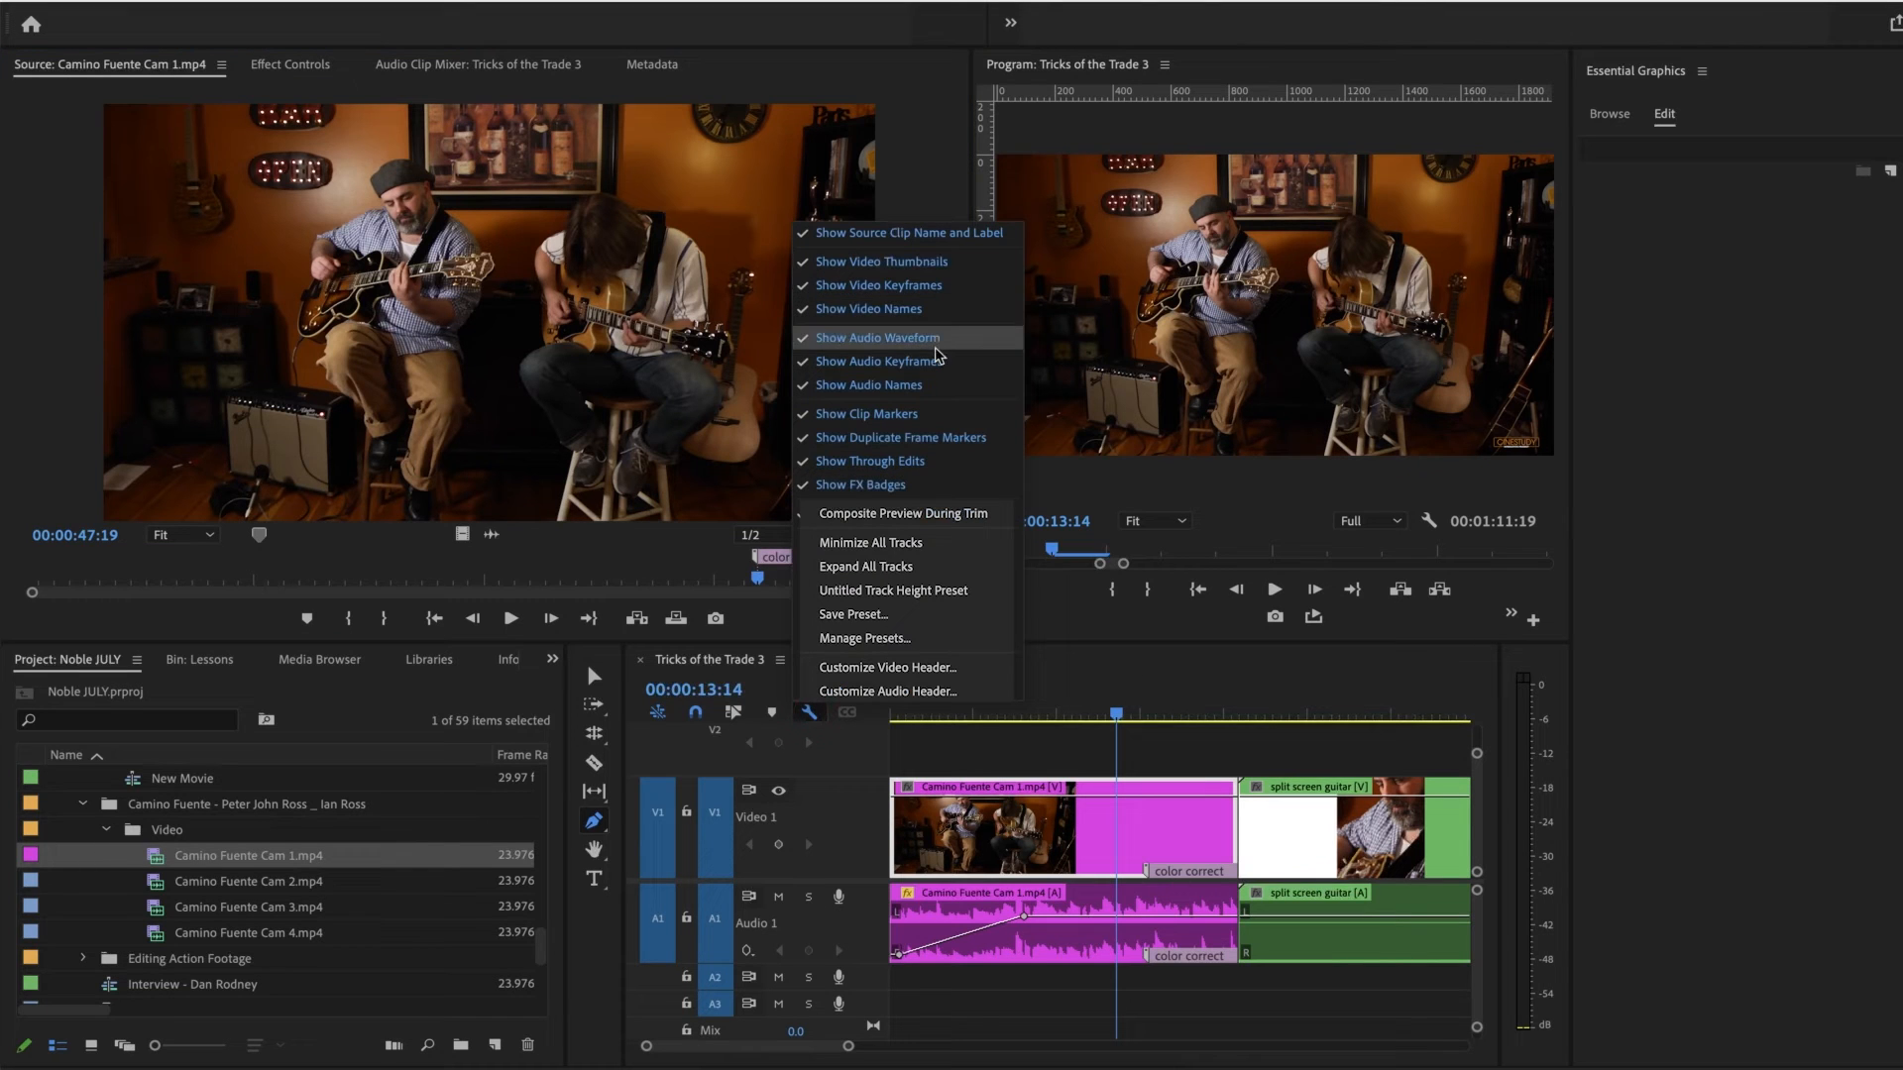
left_click(920, 415)
left_click_drag(1119, 714, 1024, 718)
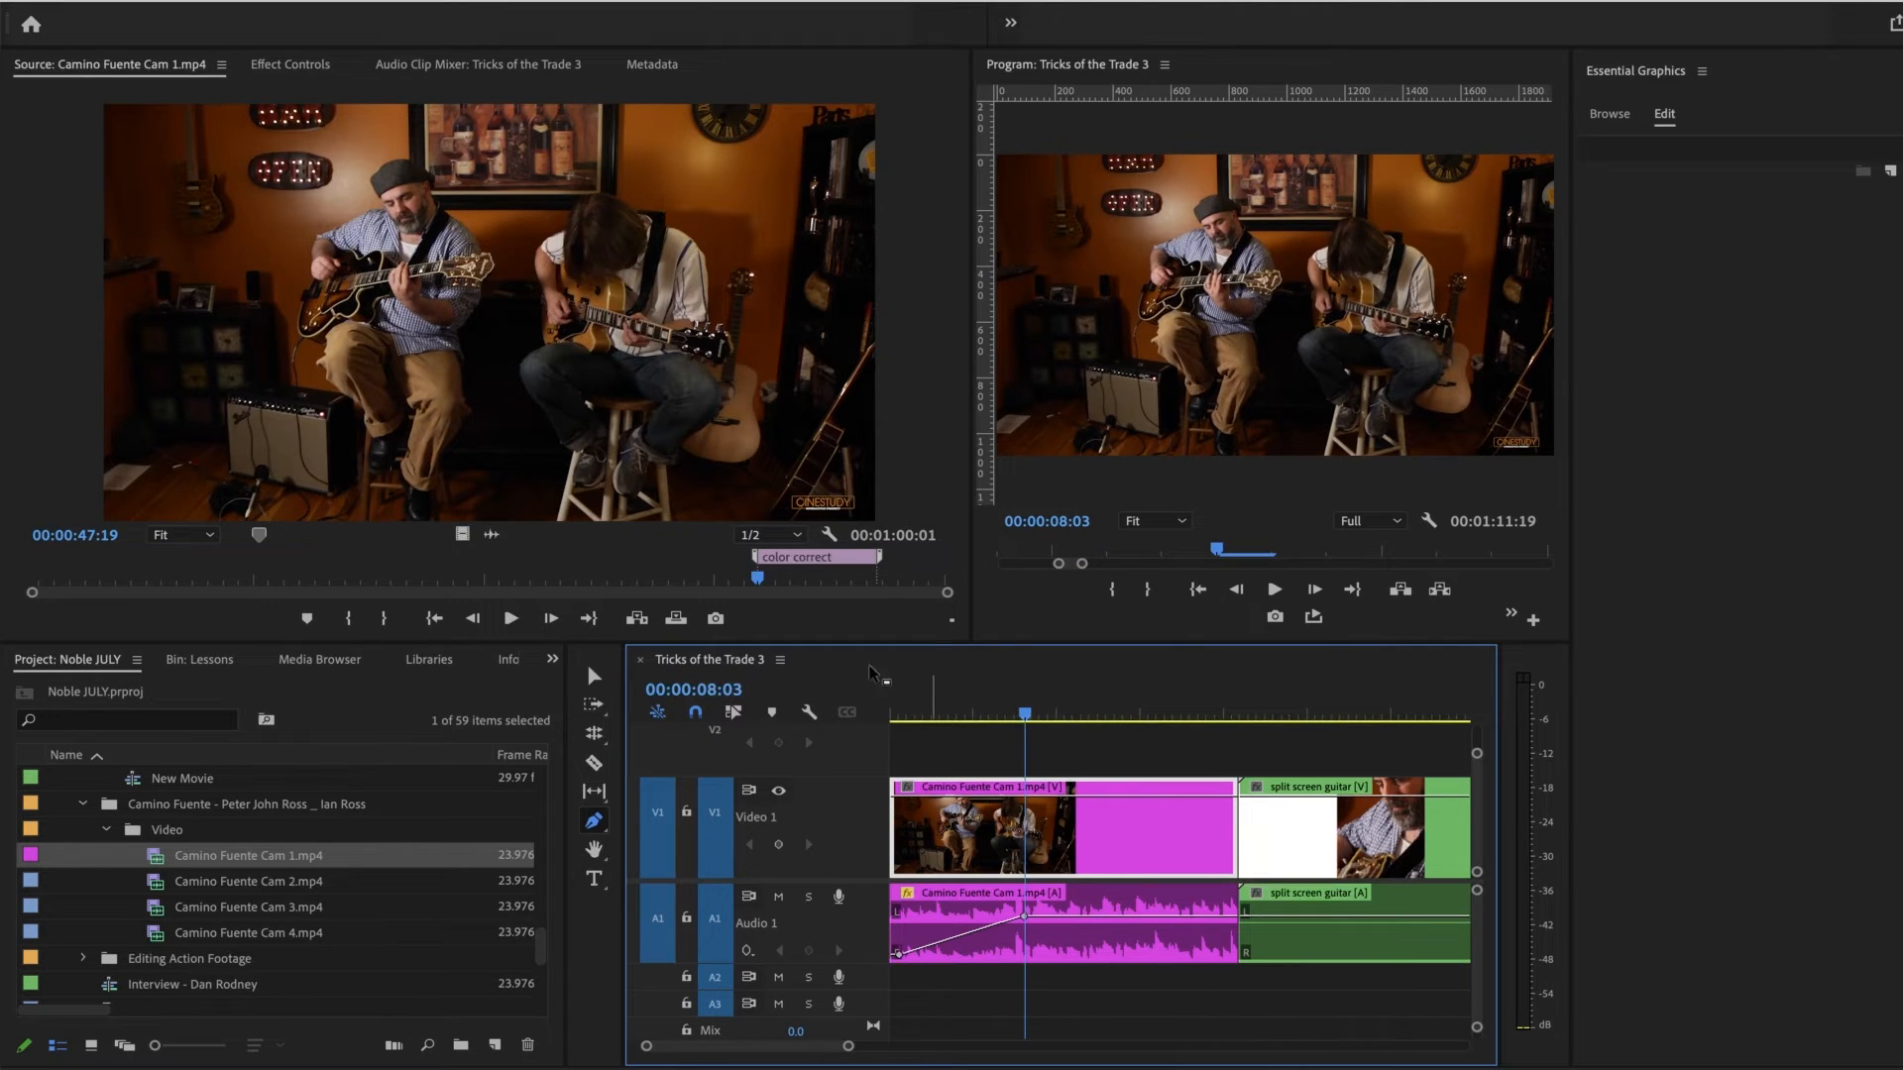
left_click(810, 713)
left_click(929, 418)
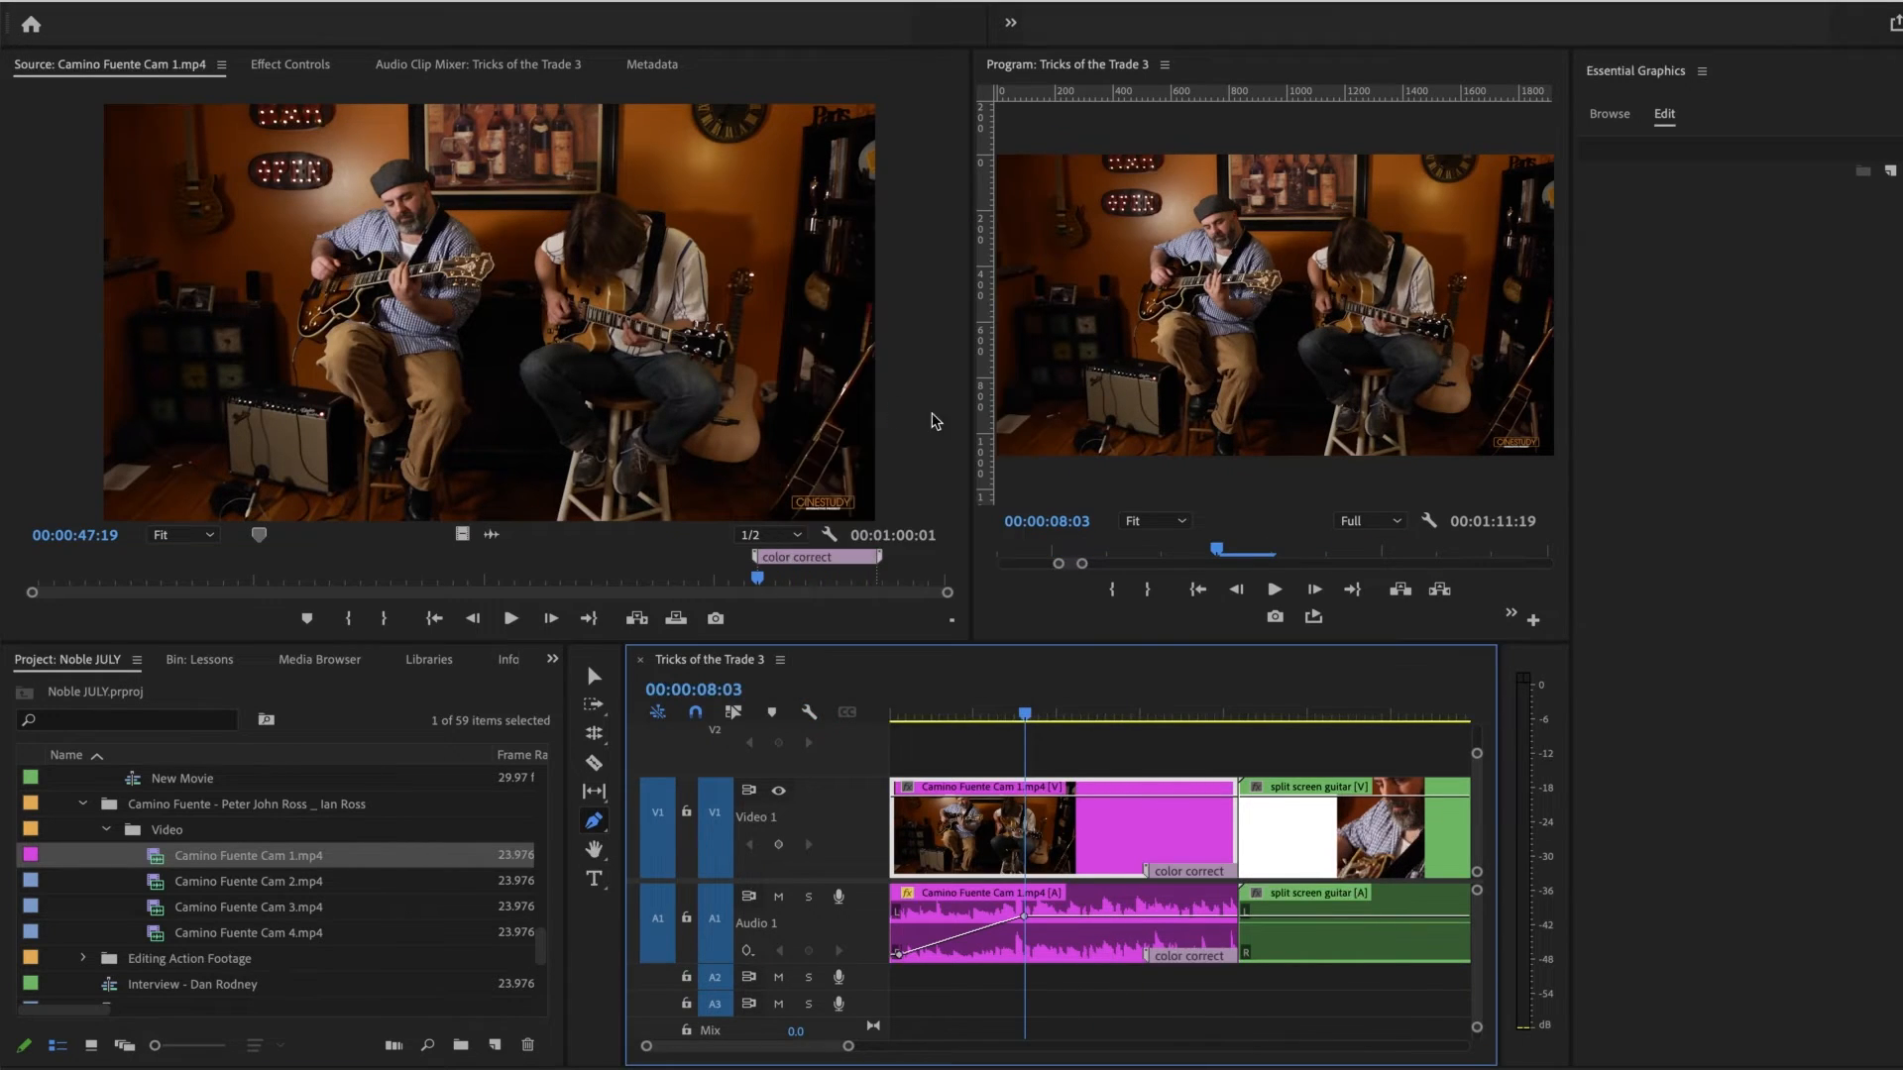
Step: Add a red comment marker to the Camino Fuente Cam 1 clip in the timeline at 00:00:10:21
left_click(1072, 714)
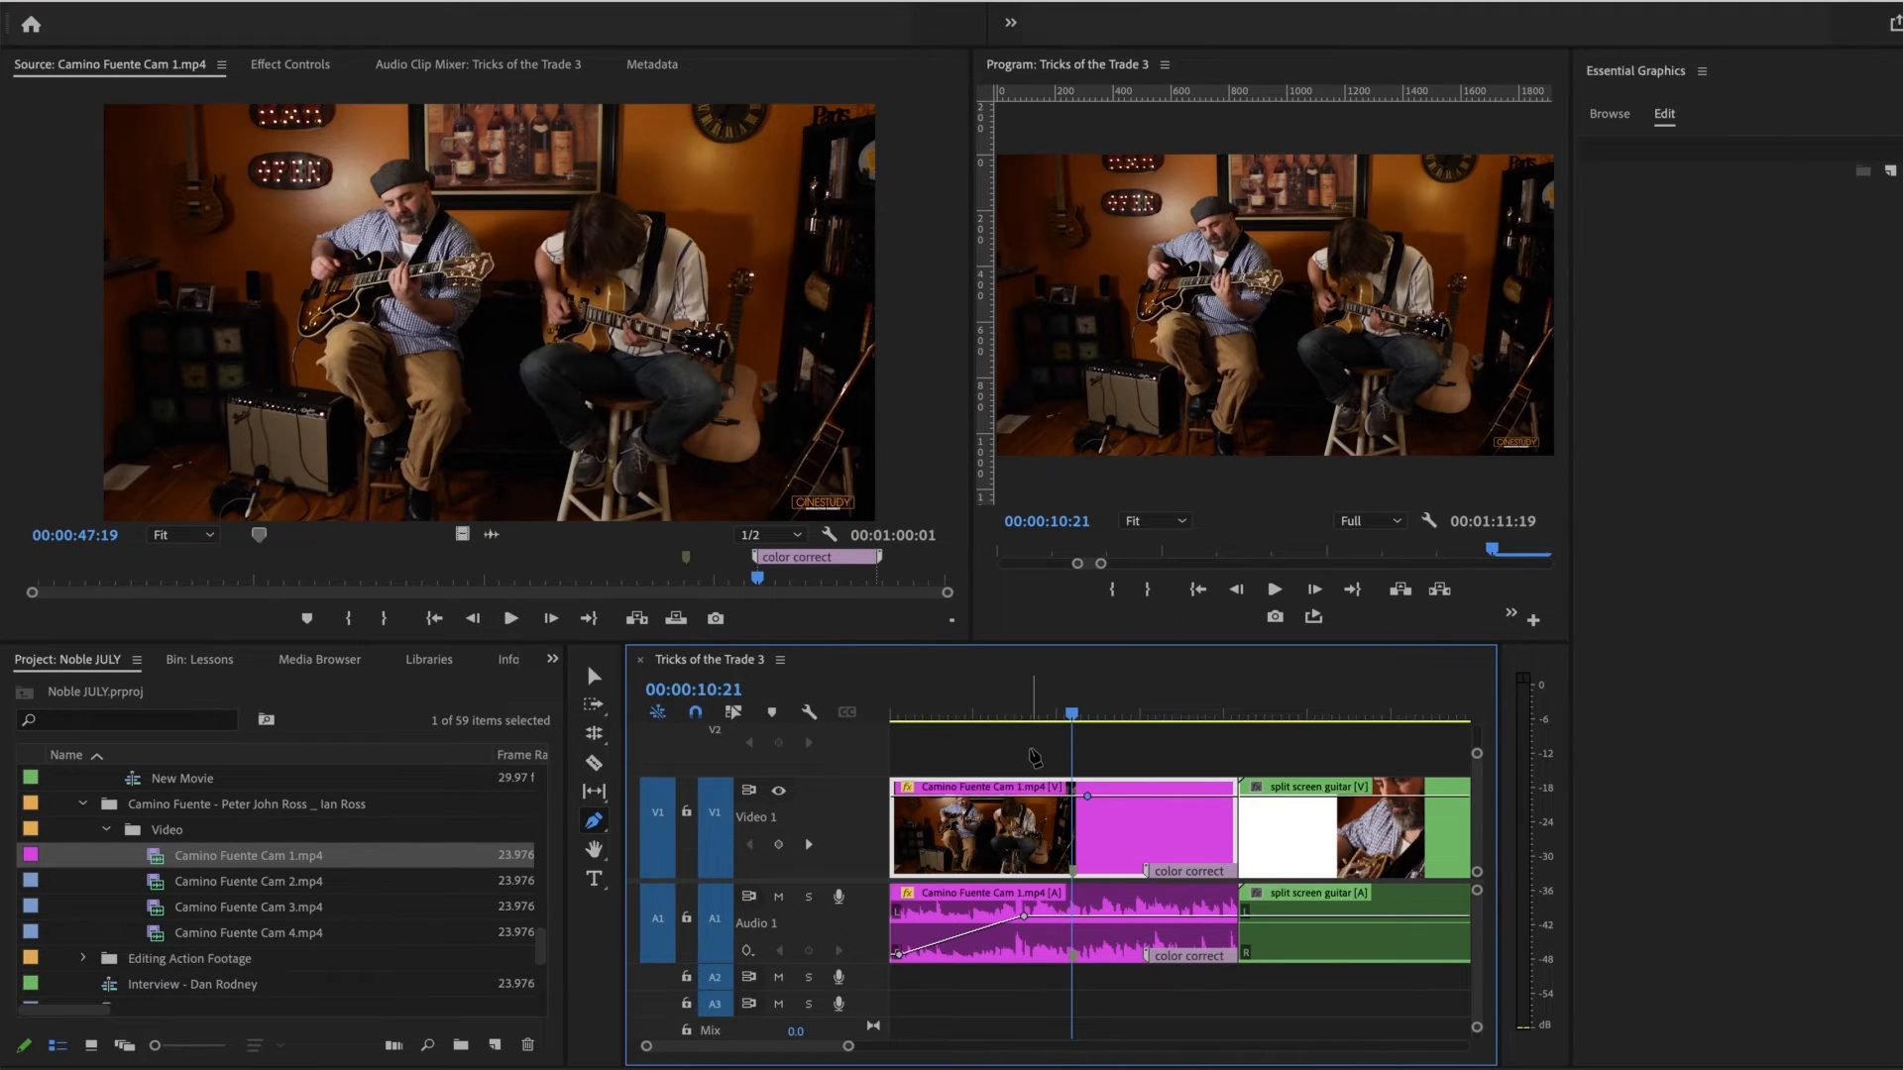
key("m")
key("m")
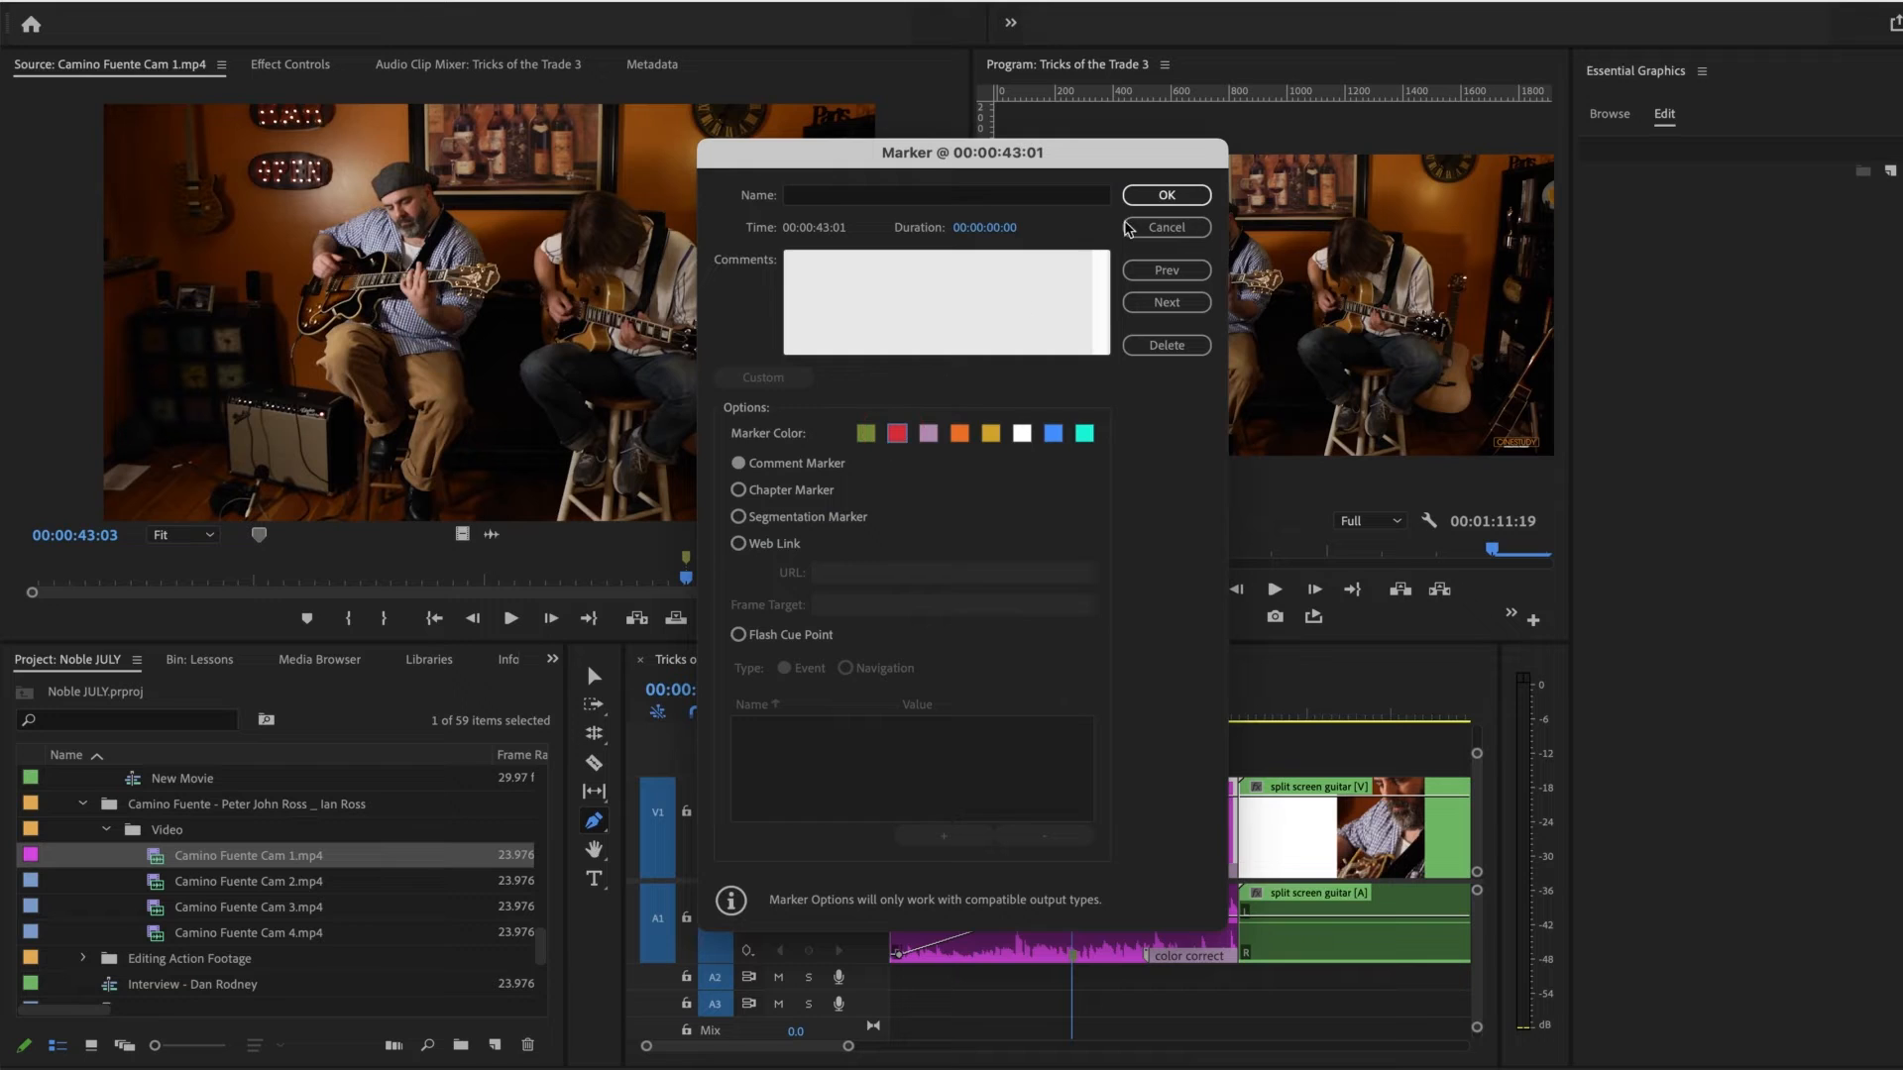
left_click(1166, 195)
Step: Paste a copy of the Camino Fuente Cam 1 clip at the end of the sequence to demonstrate duplicate frame markers
left_click(808, 711)
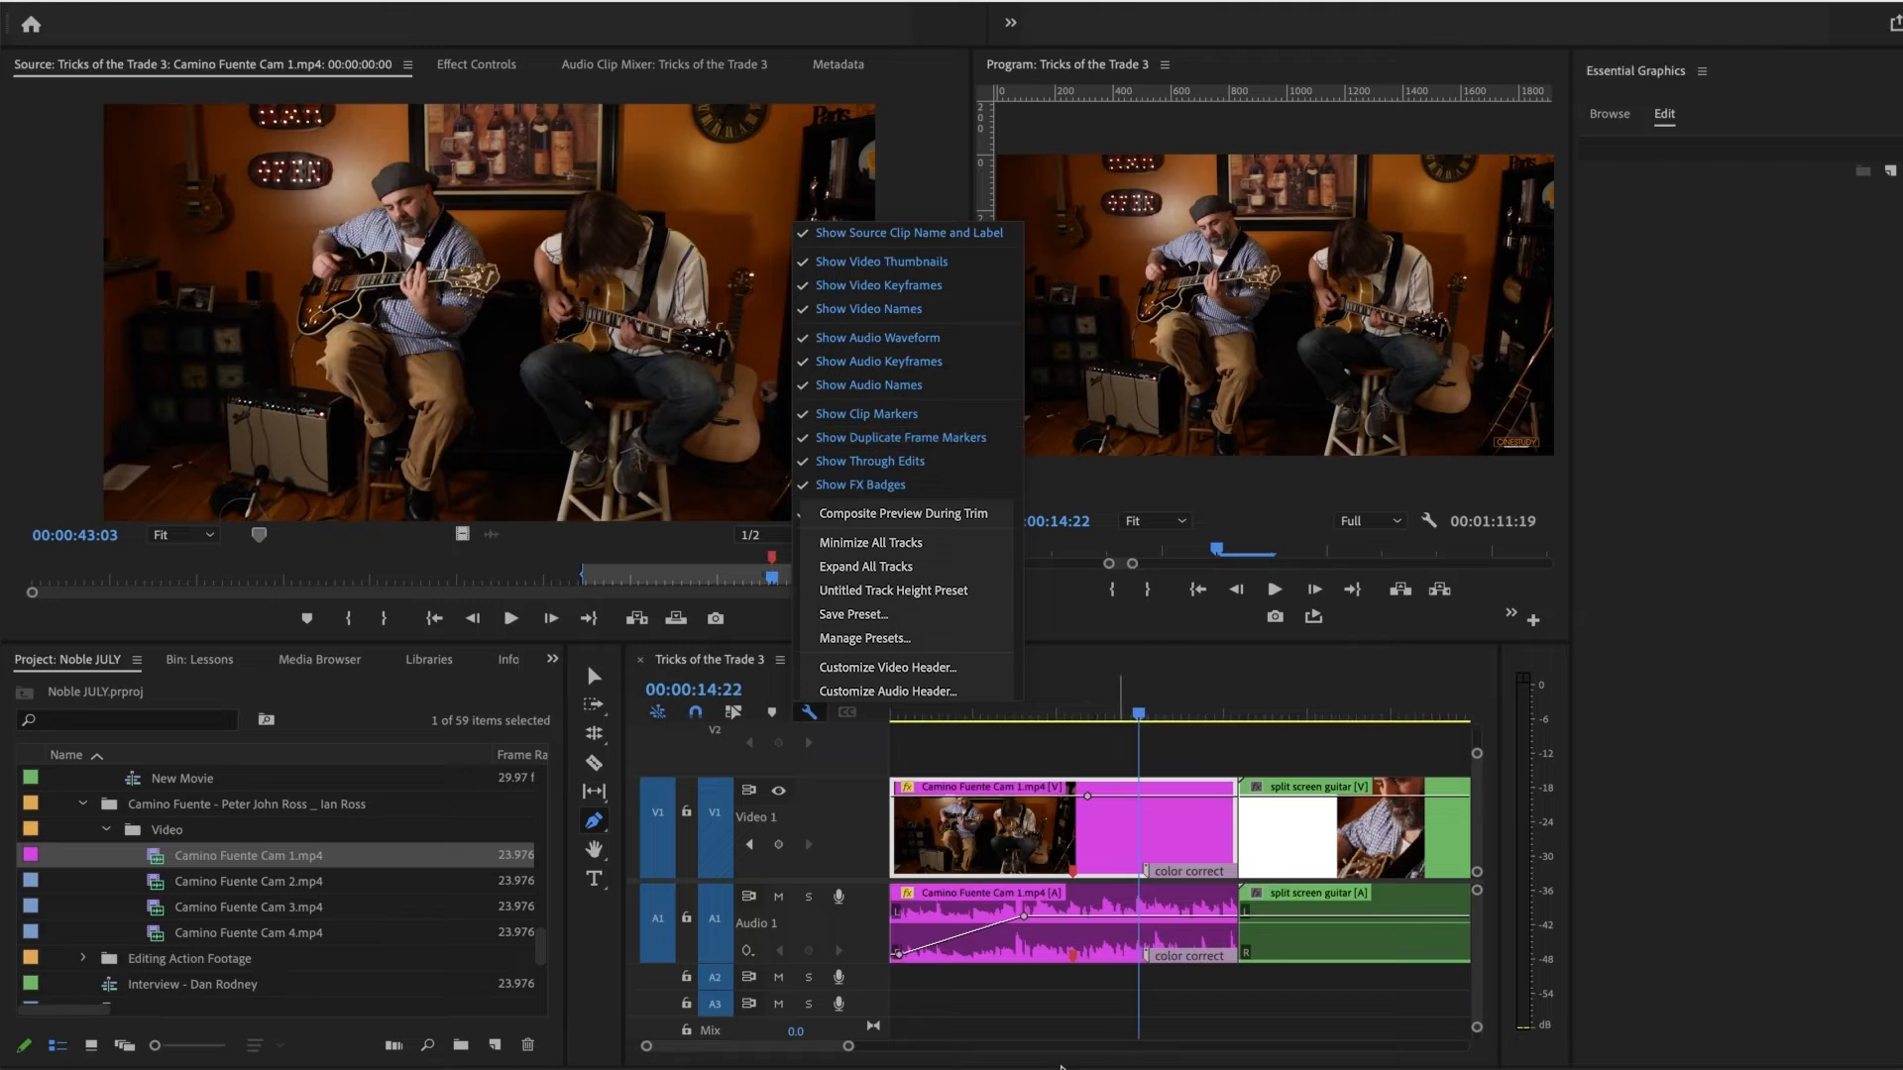
left_click_drag(849, 1053, 1099, 1048)
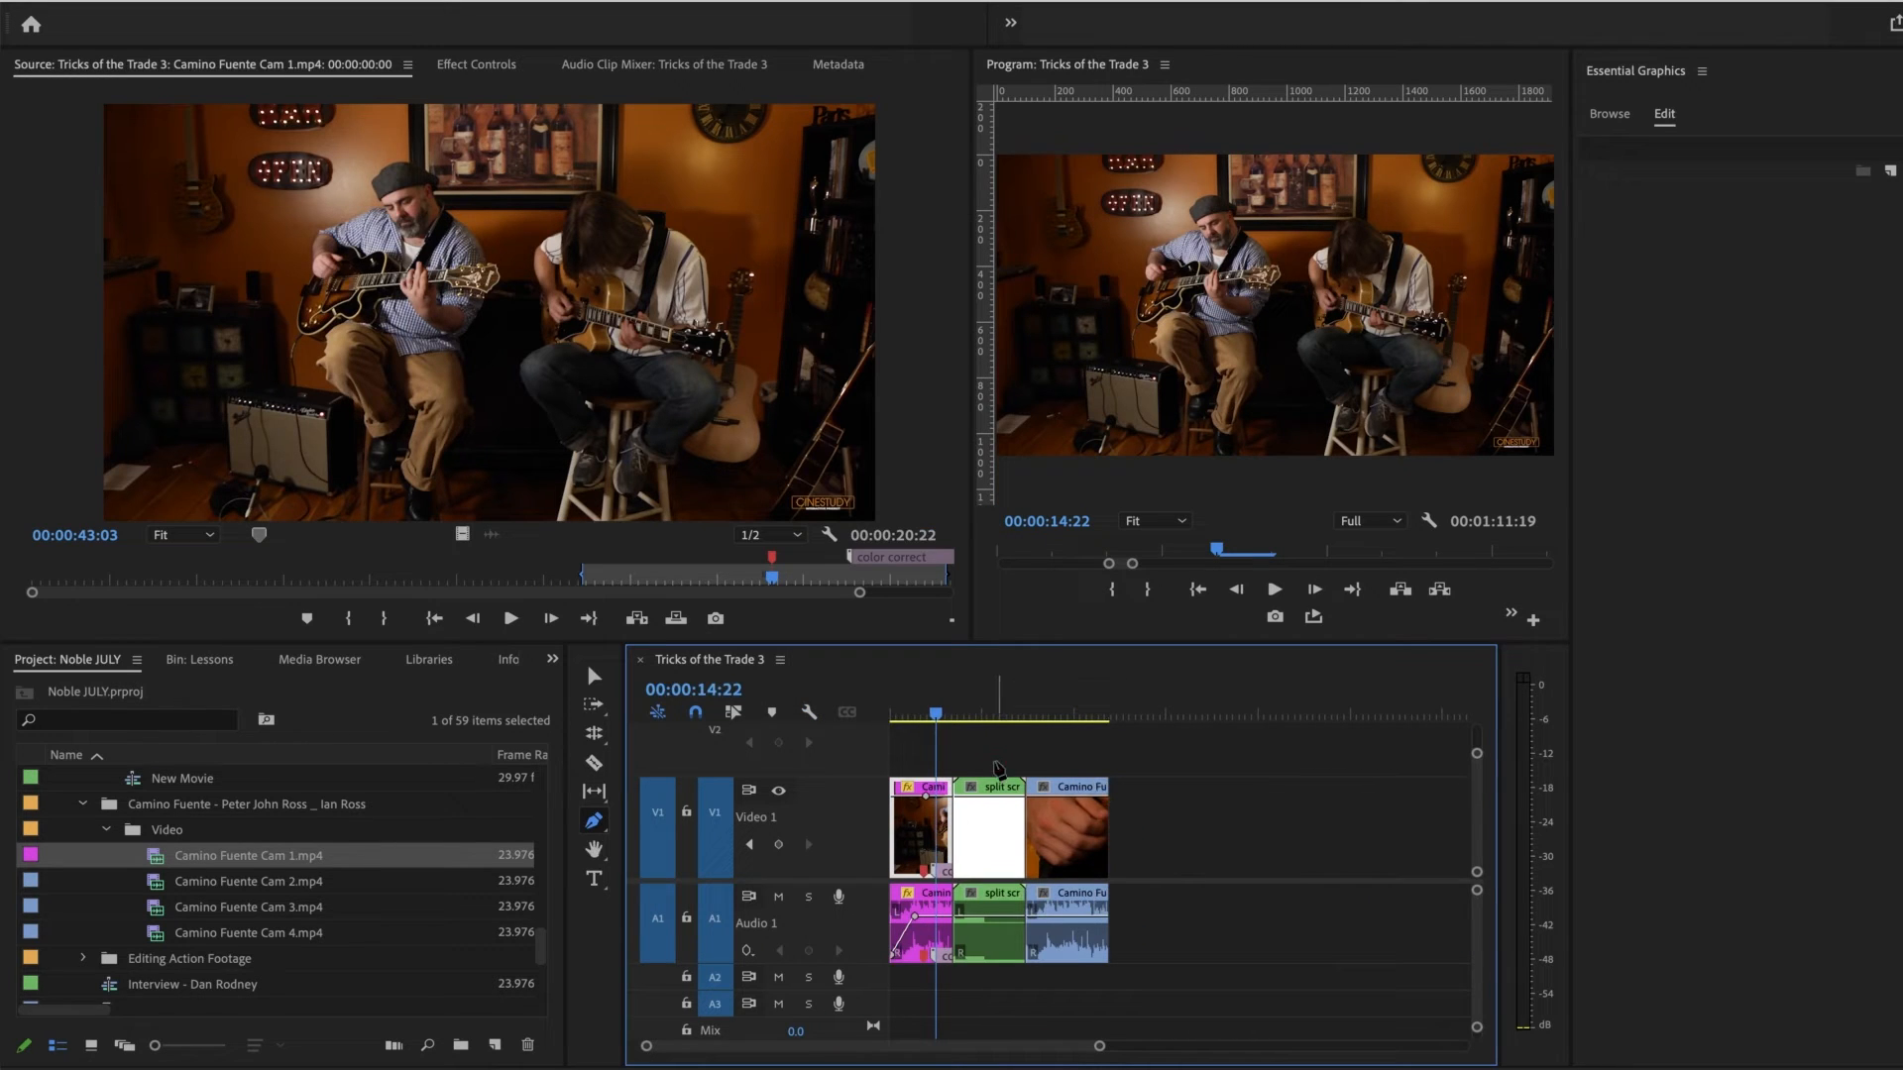
left_click(977, 942)
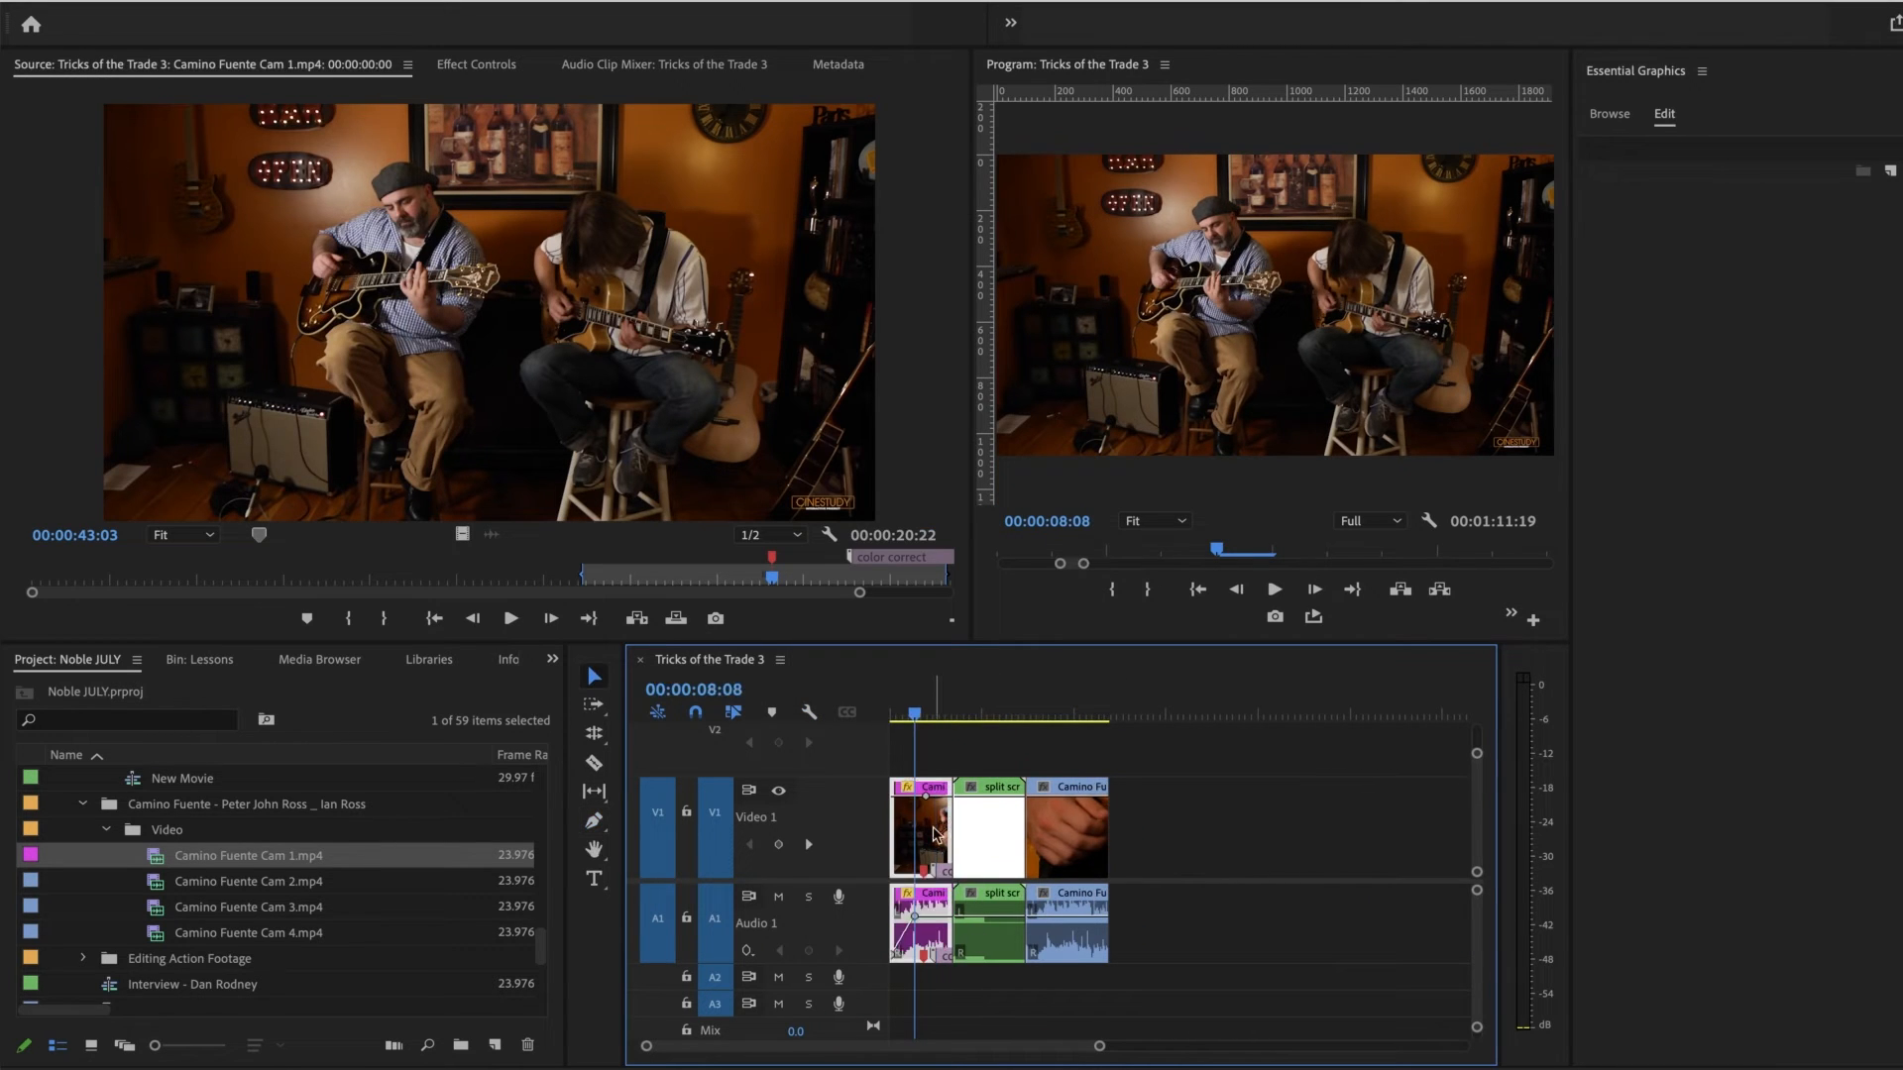
left_click(1135, 710)
key("Up")
key("super+v")
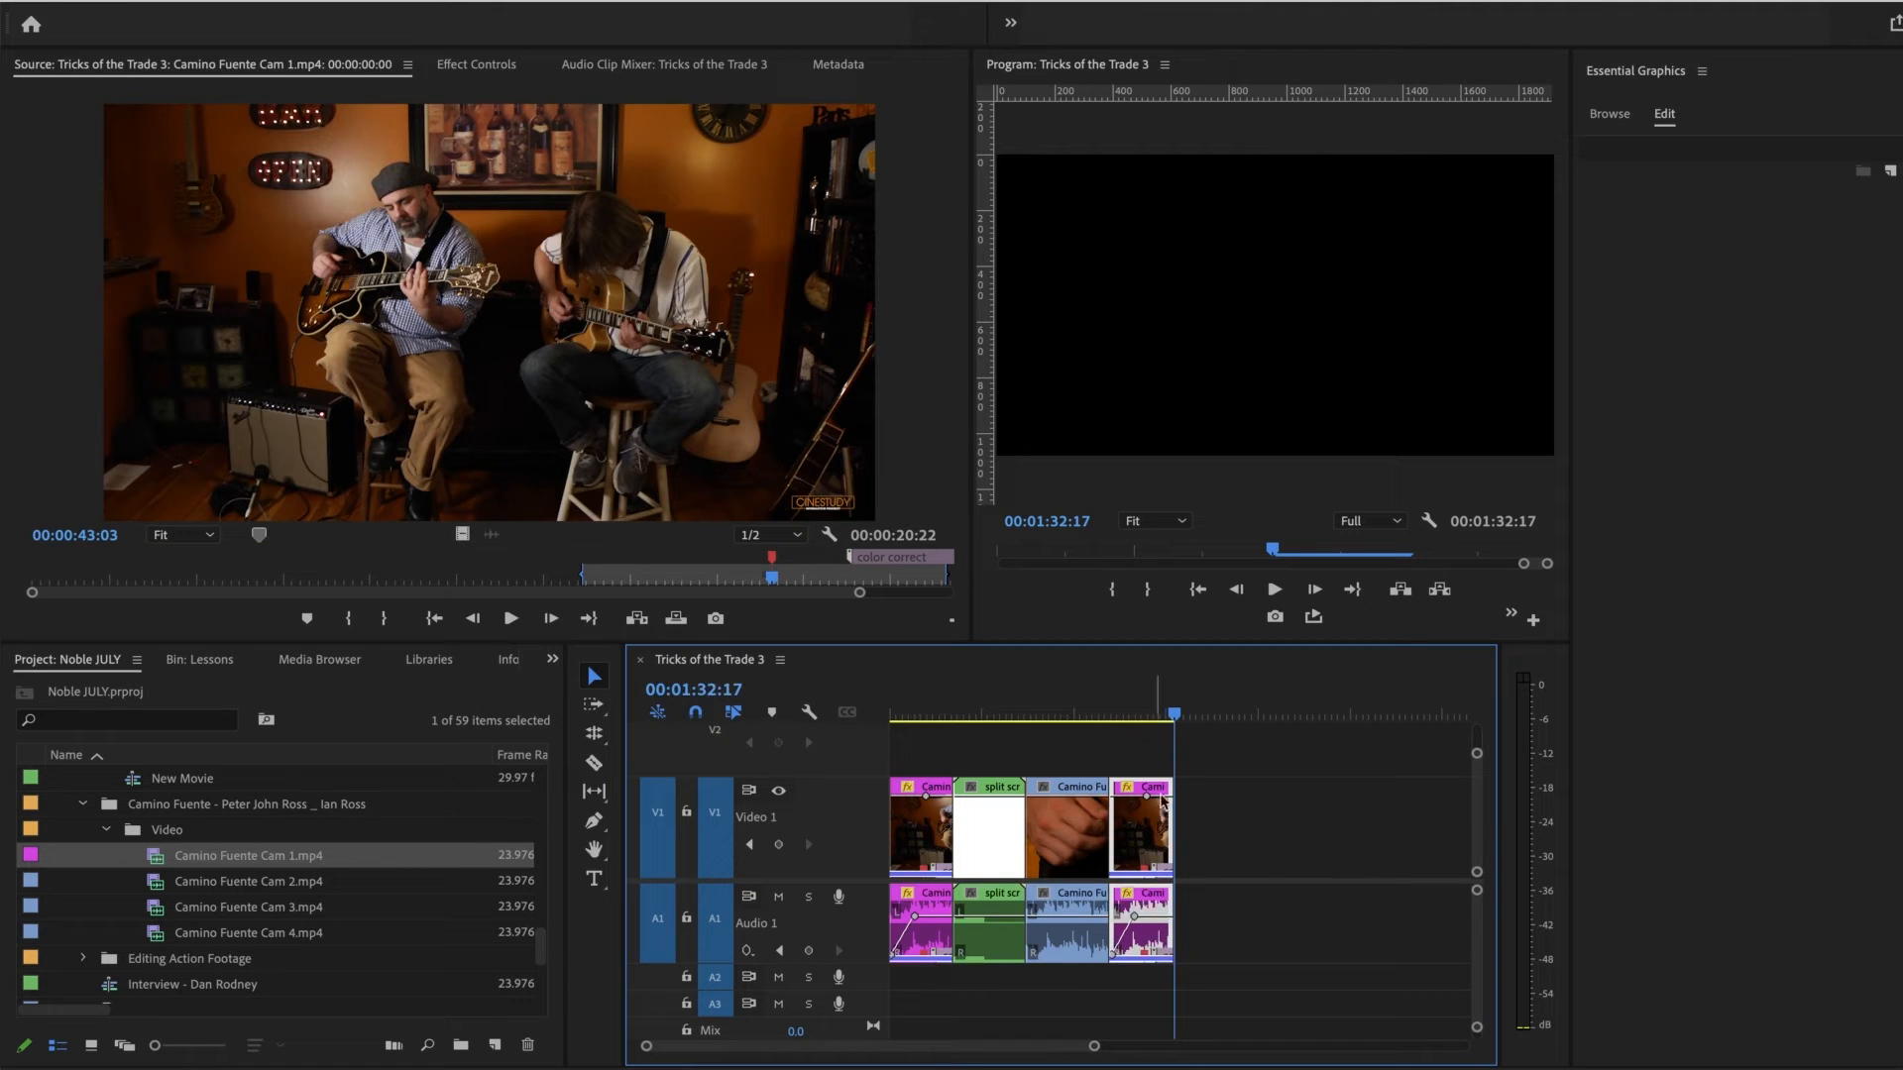
left_click_drag(1093, 1048, 1015, 1049)
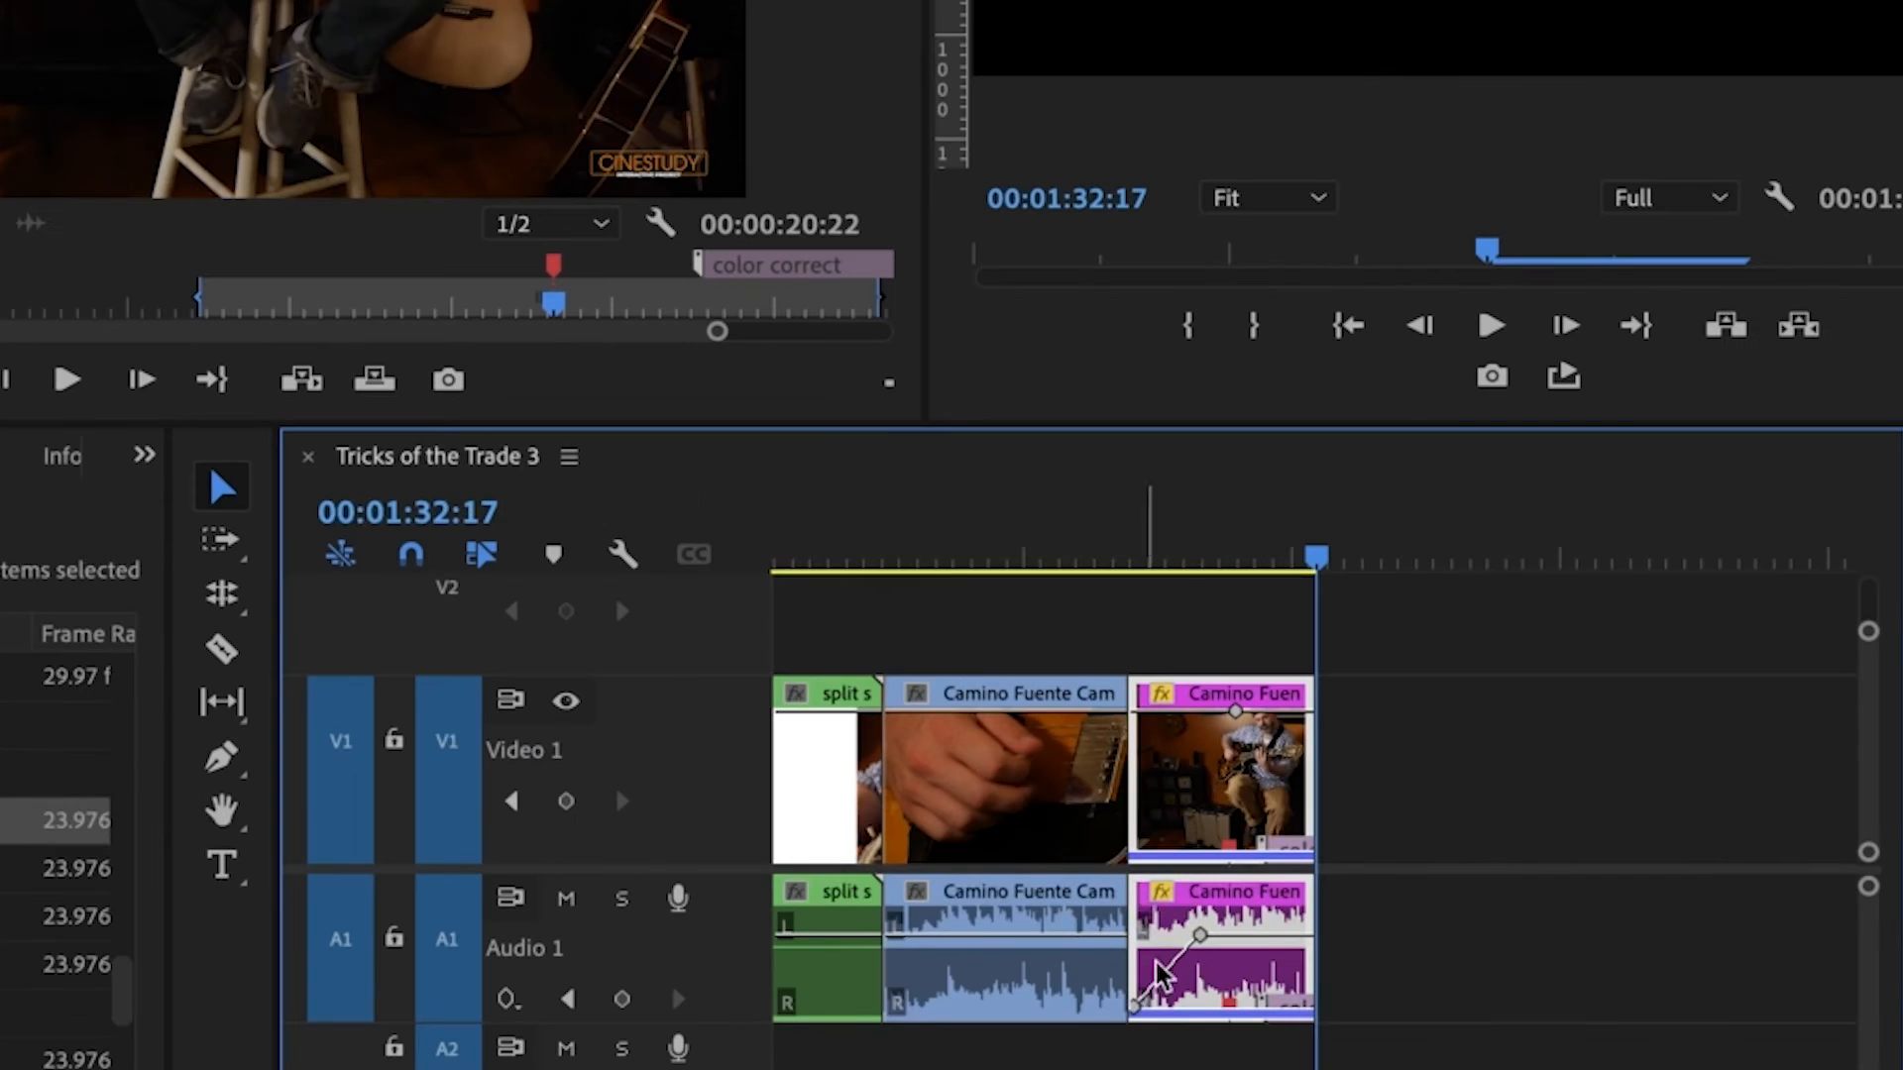
scroll(1289, 892, "left", 3)
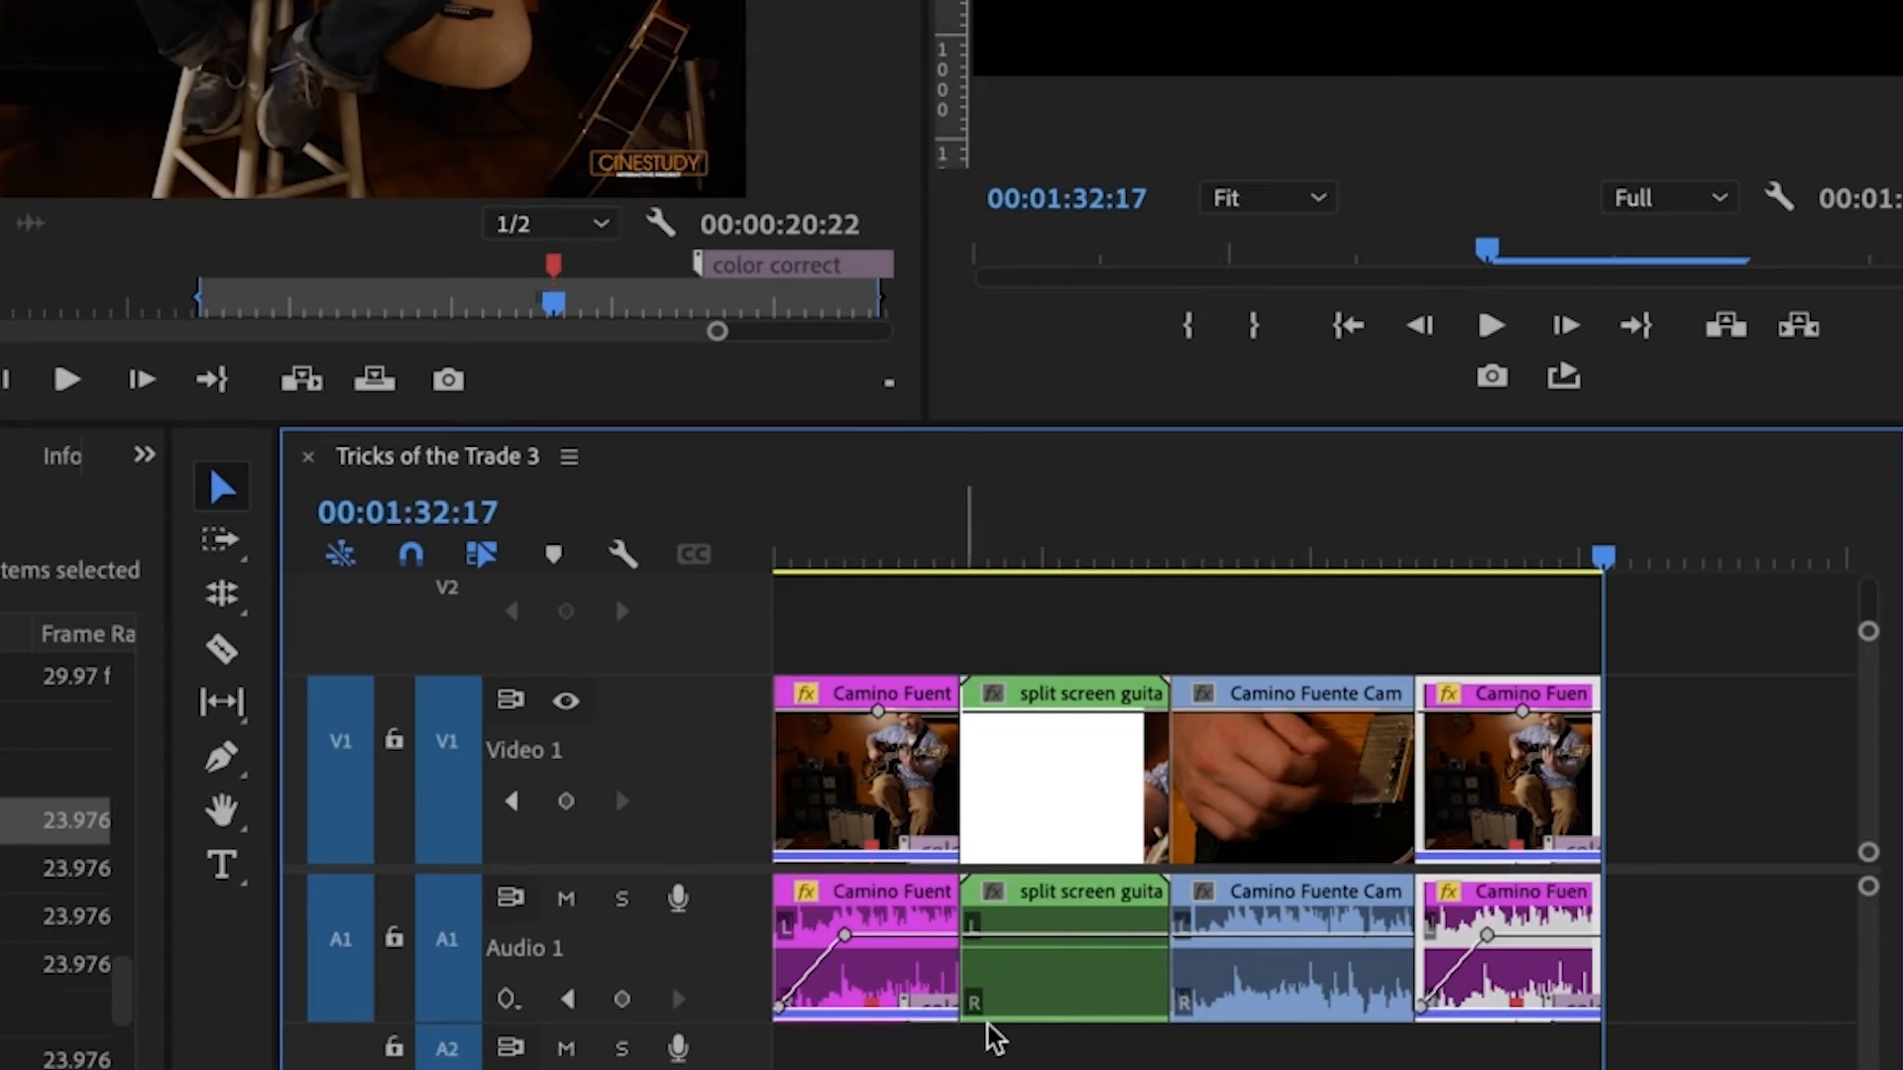
left_click(622, 553)
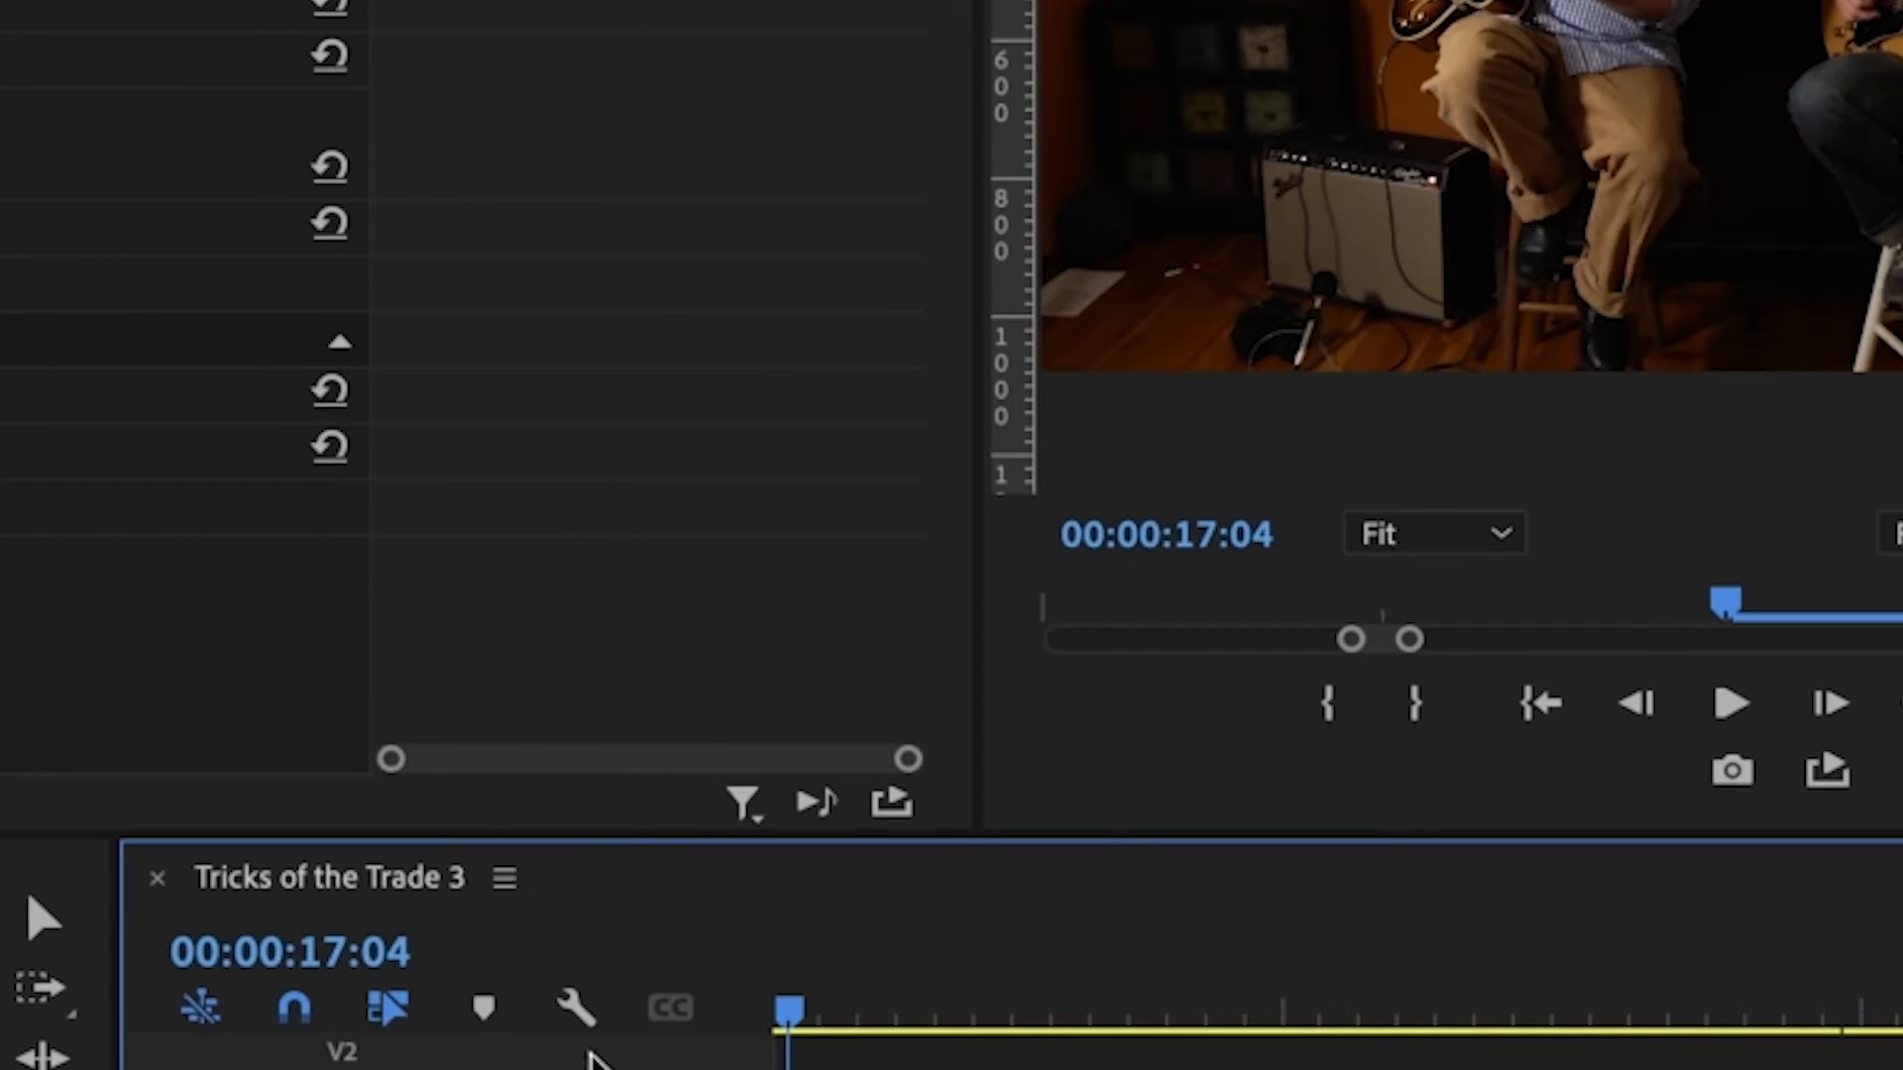
Step: Split the split screen guitar clip near its middle with the Razor tool, and move the playhead to 00:00:30:01
left_click(808, 712)
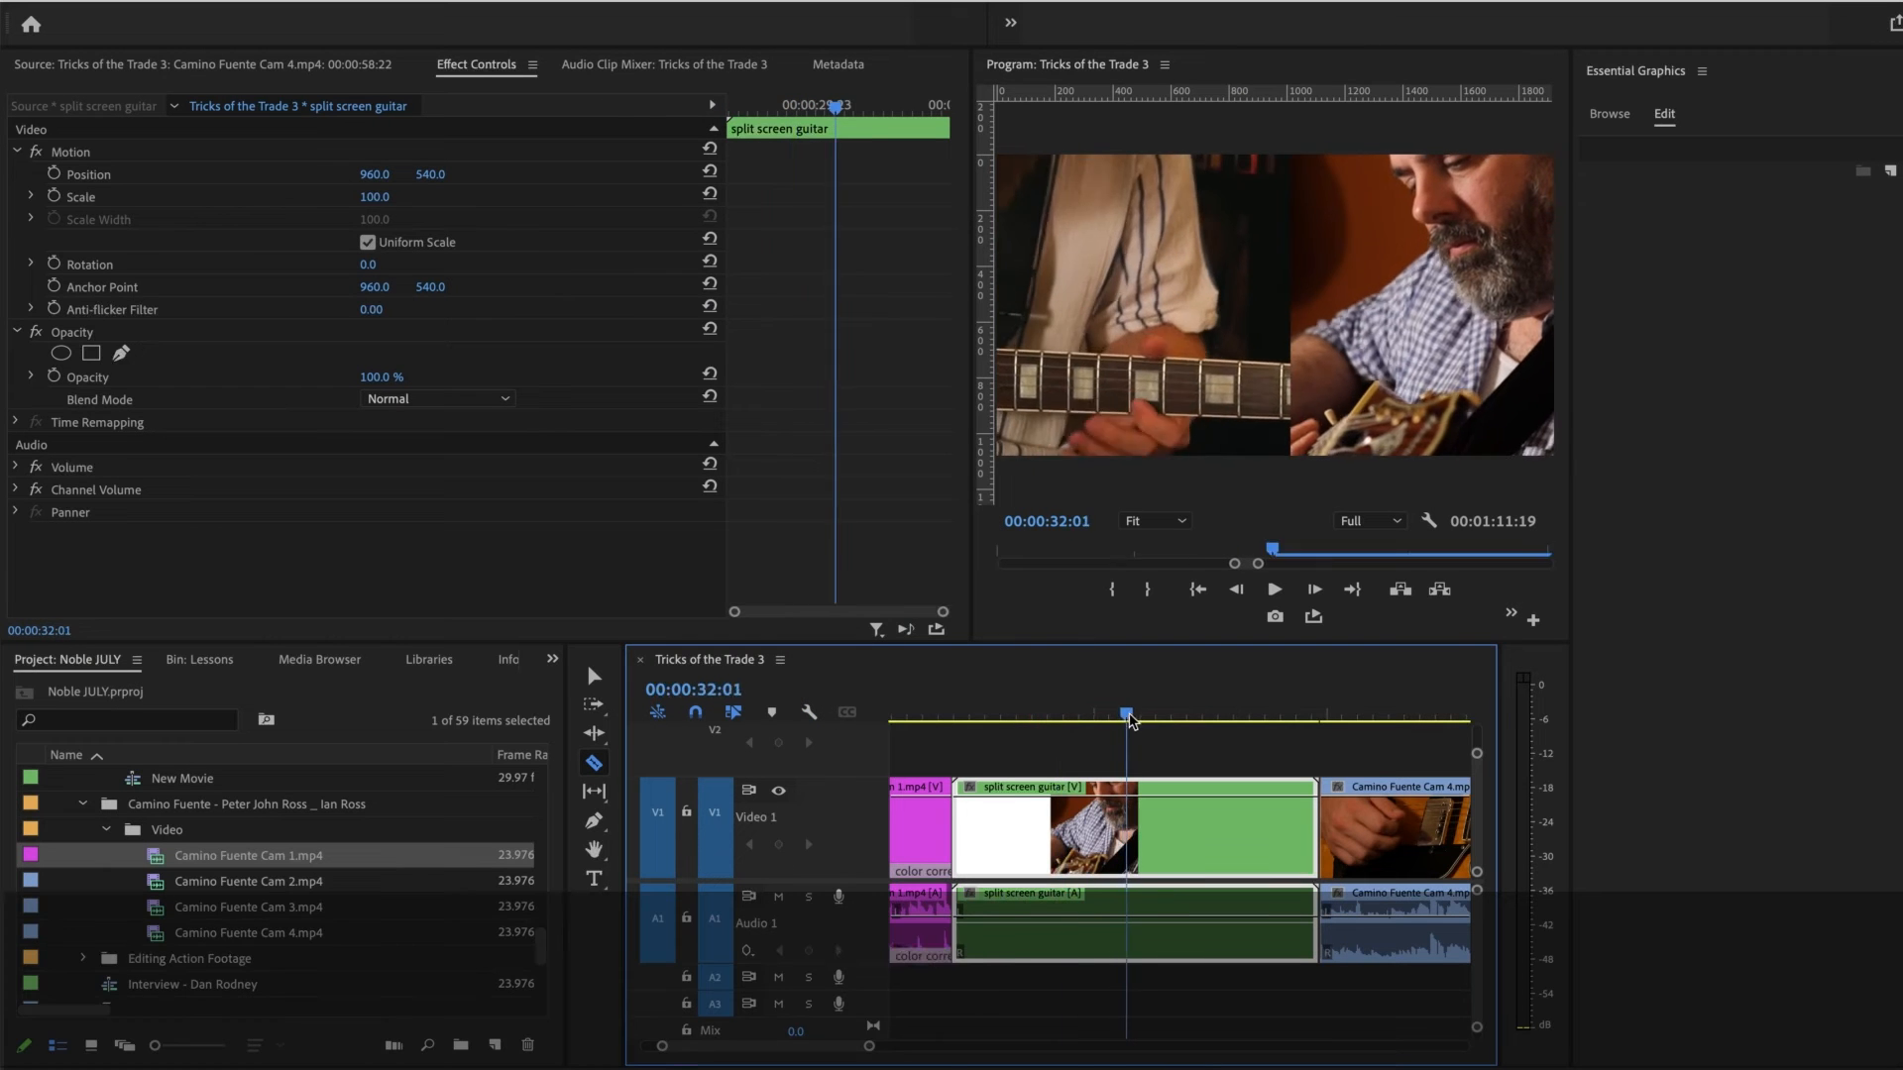
left_click(1131, 718)
left_click(1129, 841)
left_click_drag(1135, 714, 1096, 717)
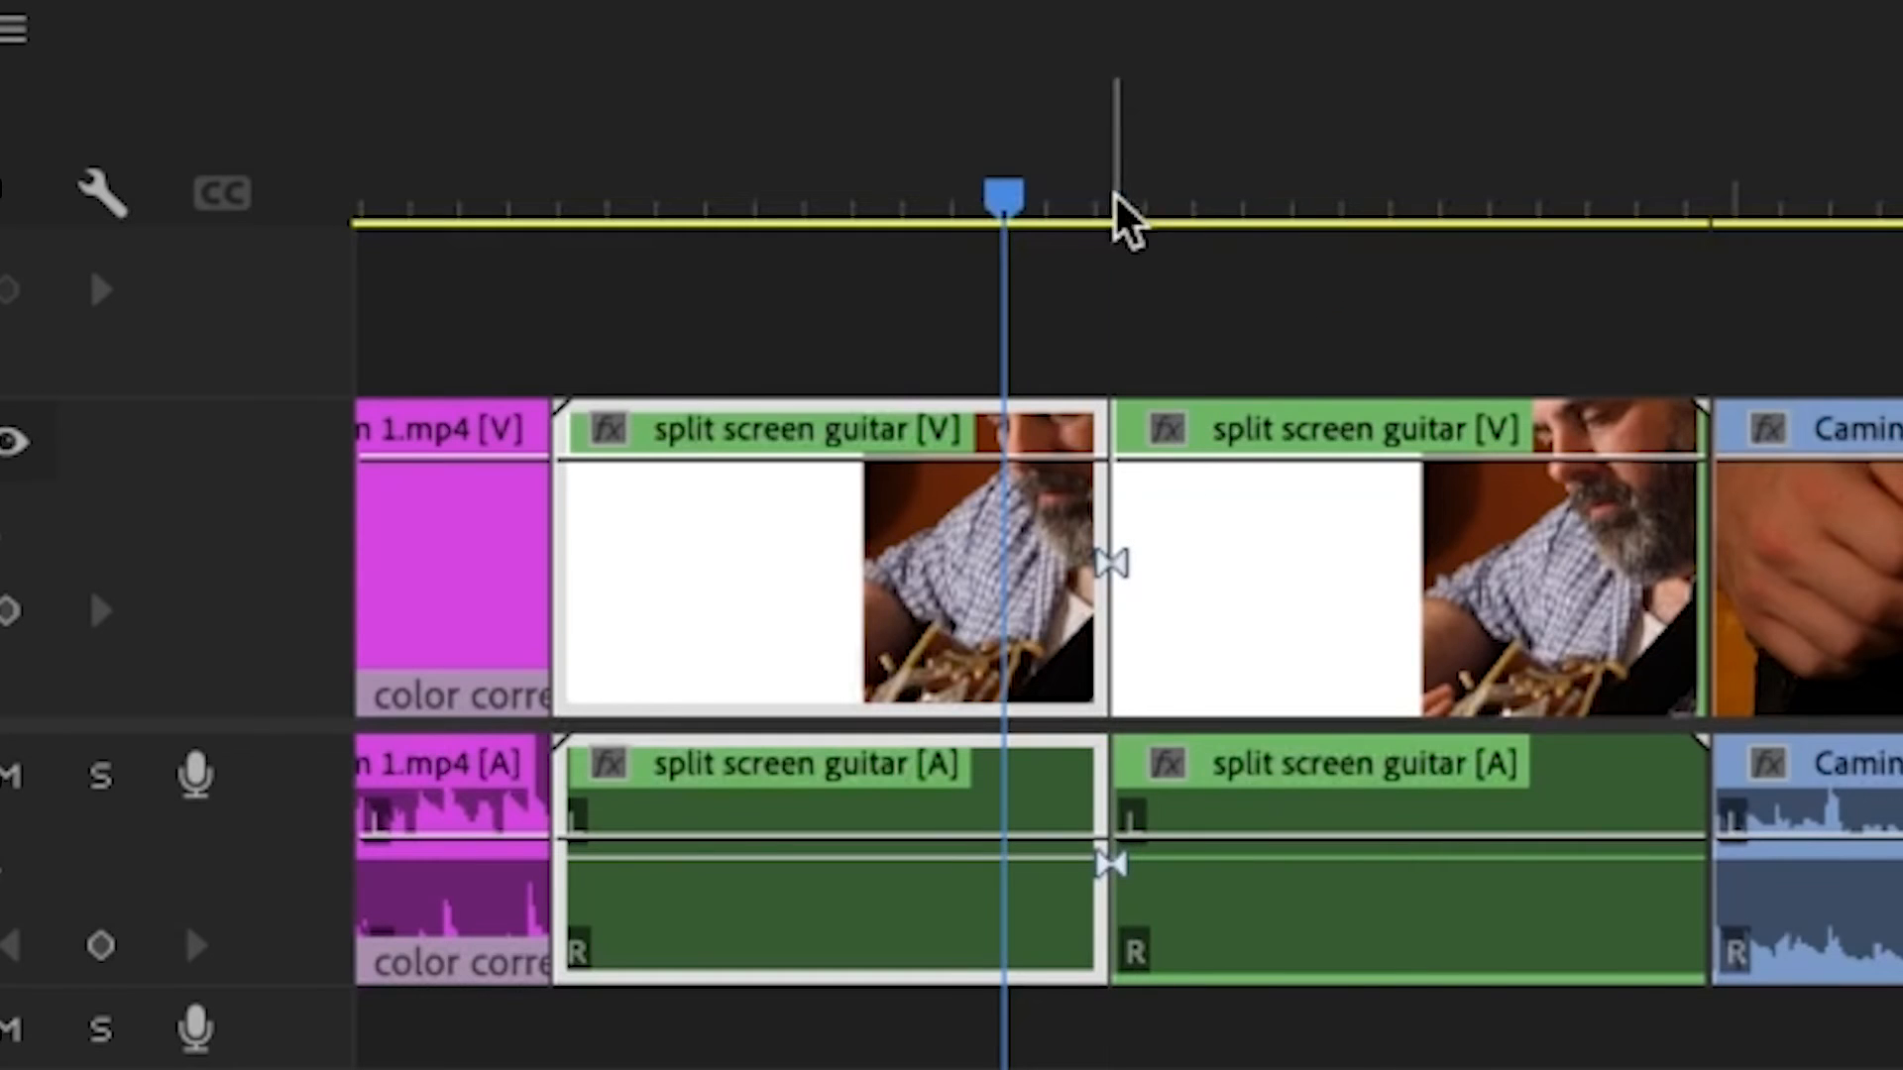
Step: Cut the second split screen guitar piece at 00:00:36:04, delete the part before the cut and close the gap
left_click_drag(1115, 196, 1316, 282)
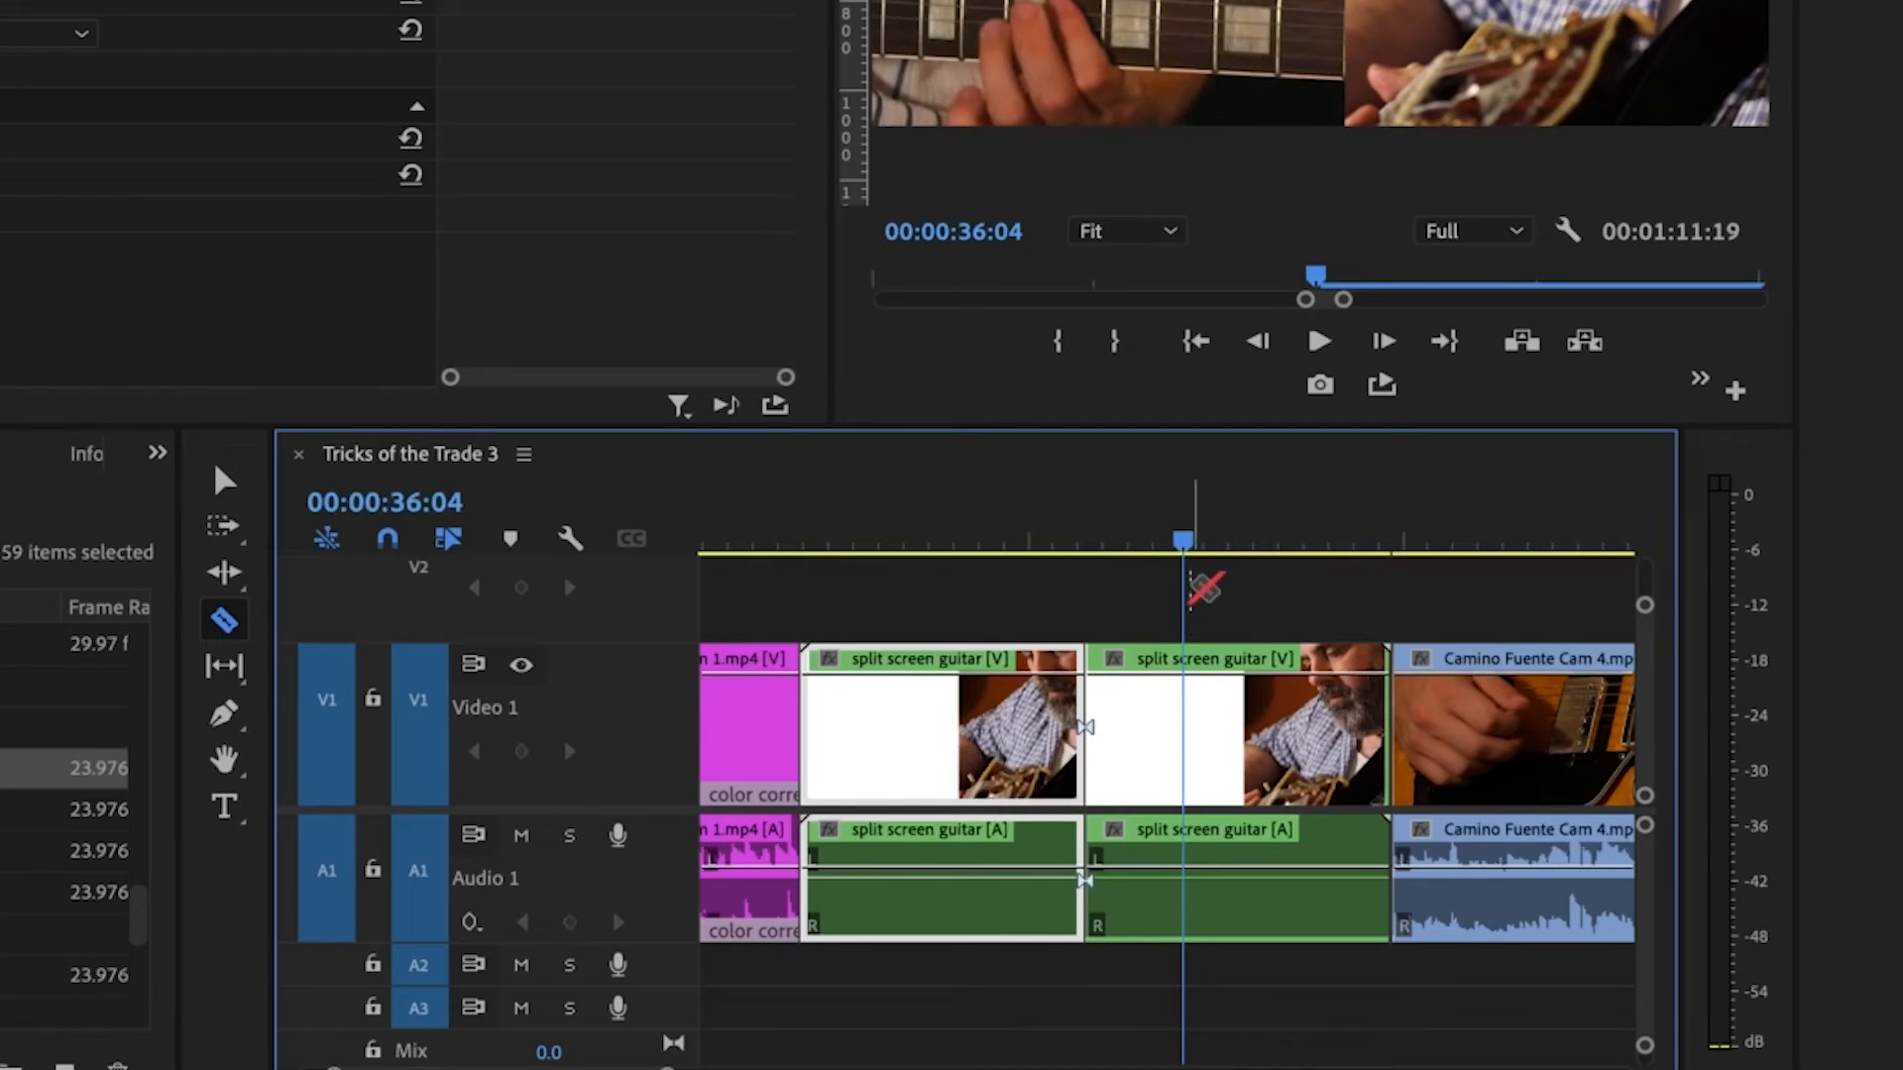
left_click(1185, 753)
key("v")
left_click(1118, 793)
key("Delete")
left_click(1117, 694)
key("Delete")
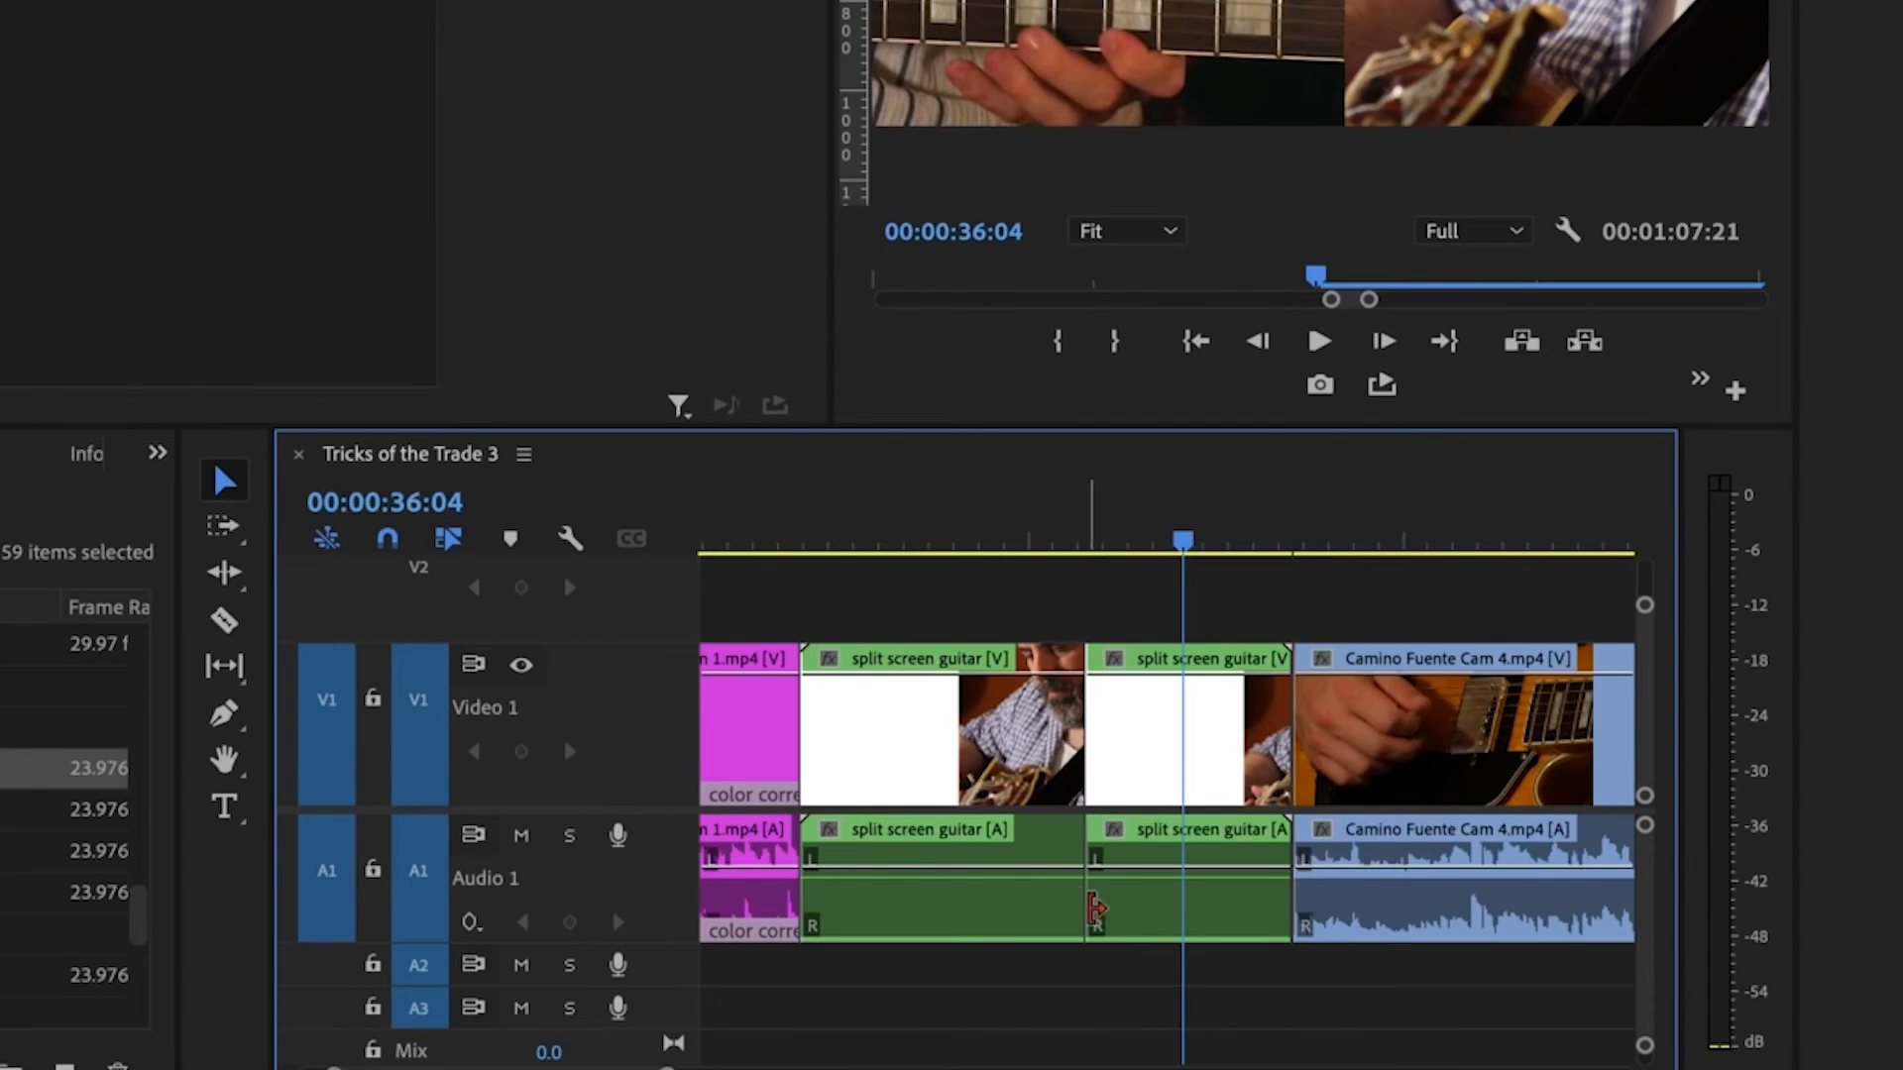
Step: Undo the gap removal, the segment deletion and the razor cut at 00:00:36:04
key("ctrl+z")
key("ctrl+z")
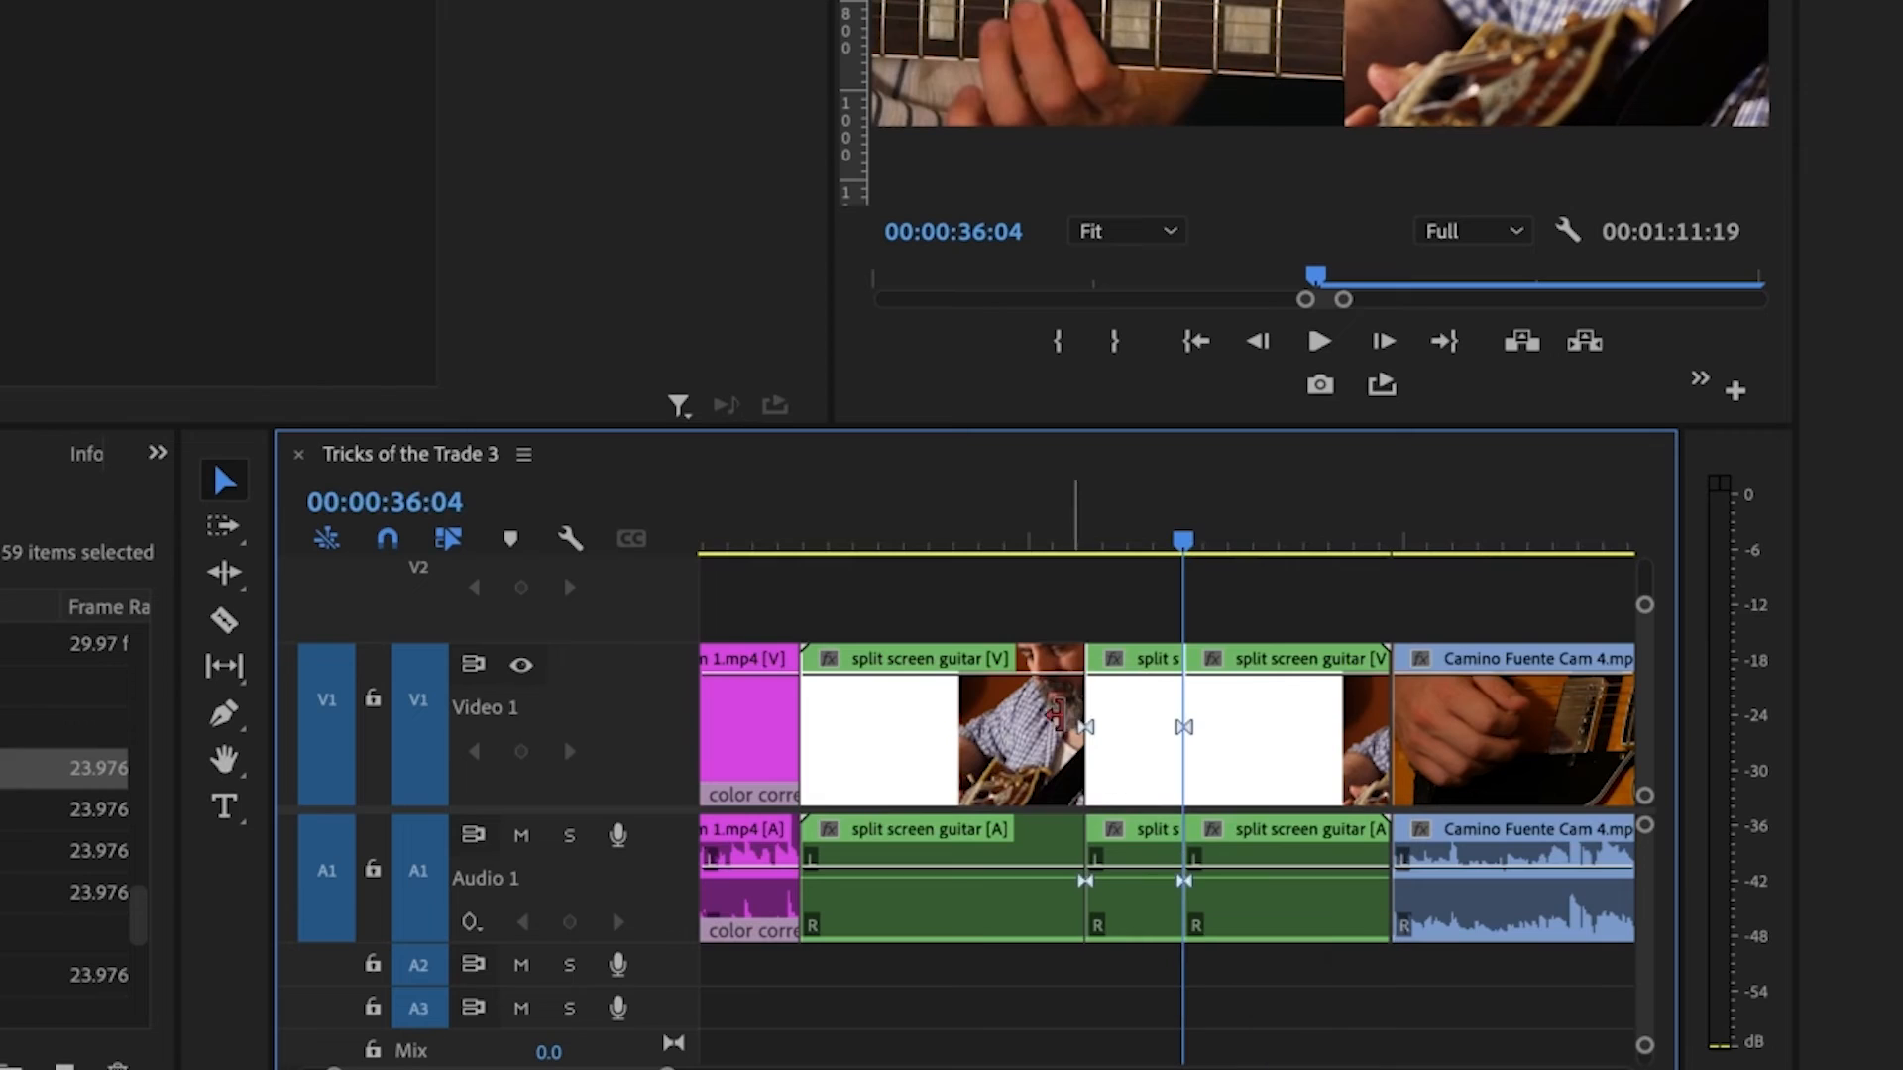
key("ctrl+z")
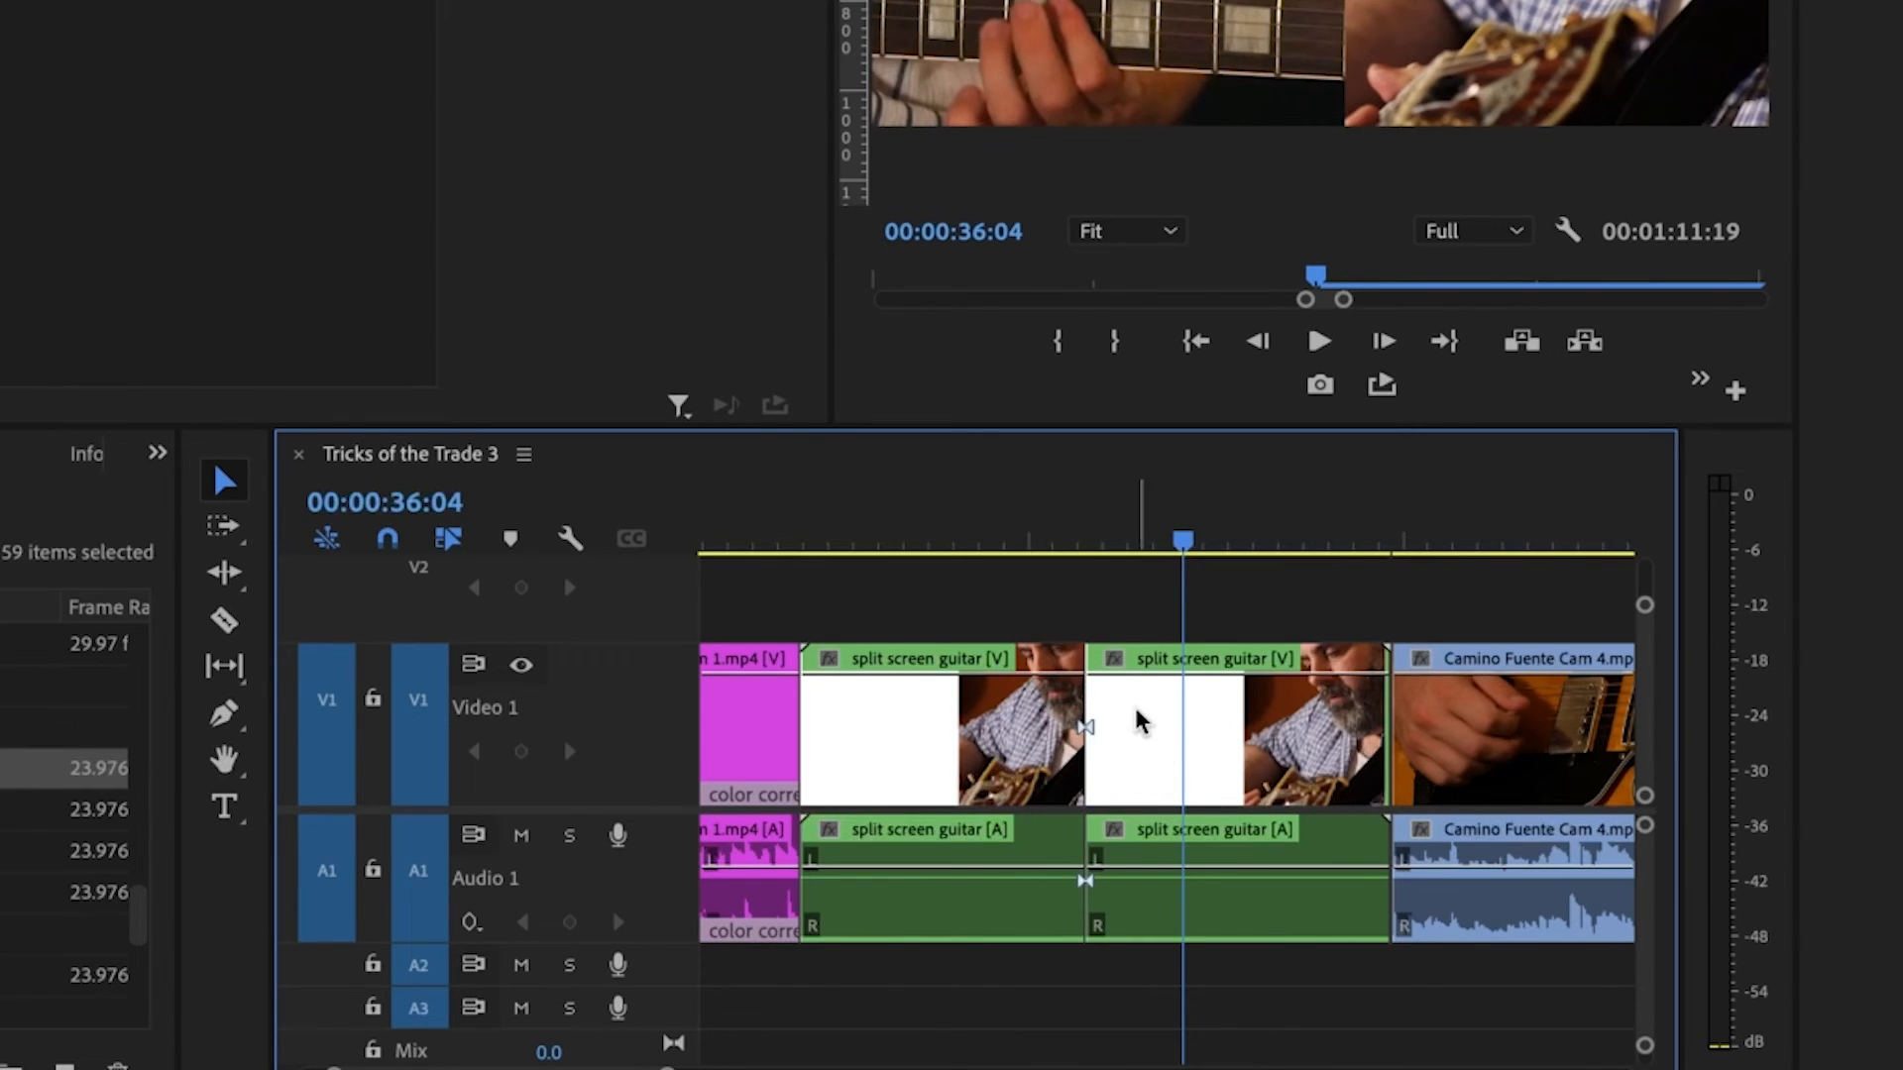
Step: Turn Show Through Edits off and back on for the timeline, with the playhead at 00:00:30:14
mouse_move(1091, 543)
left_mouse_down()
mouse_move(1080, 563)
mouse_move(1127, 565)
mouse_move(1094, 578)
left_mouse_up()
left_click_drag(1137, 738, 1110, 748)
left_click(809, 713)
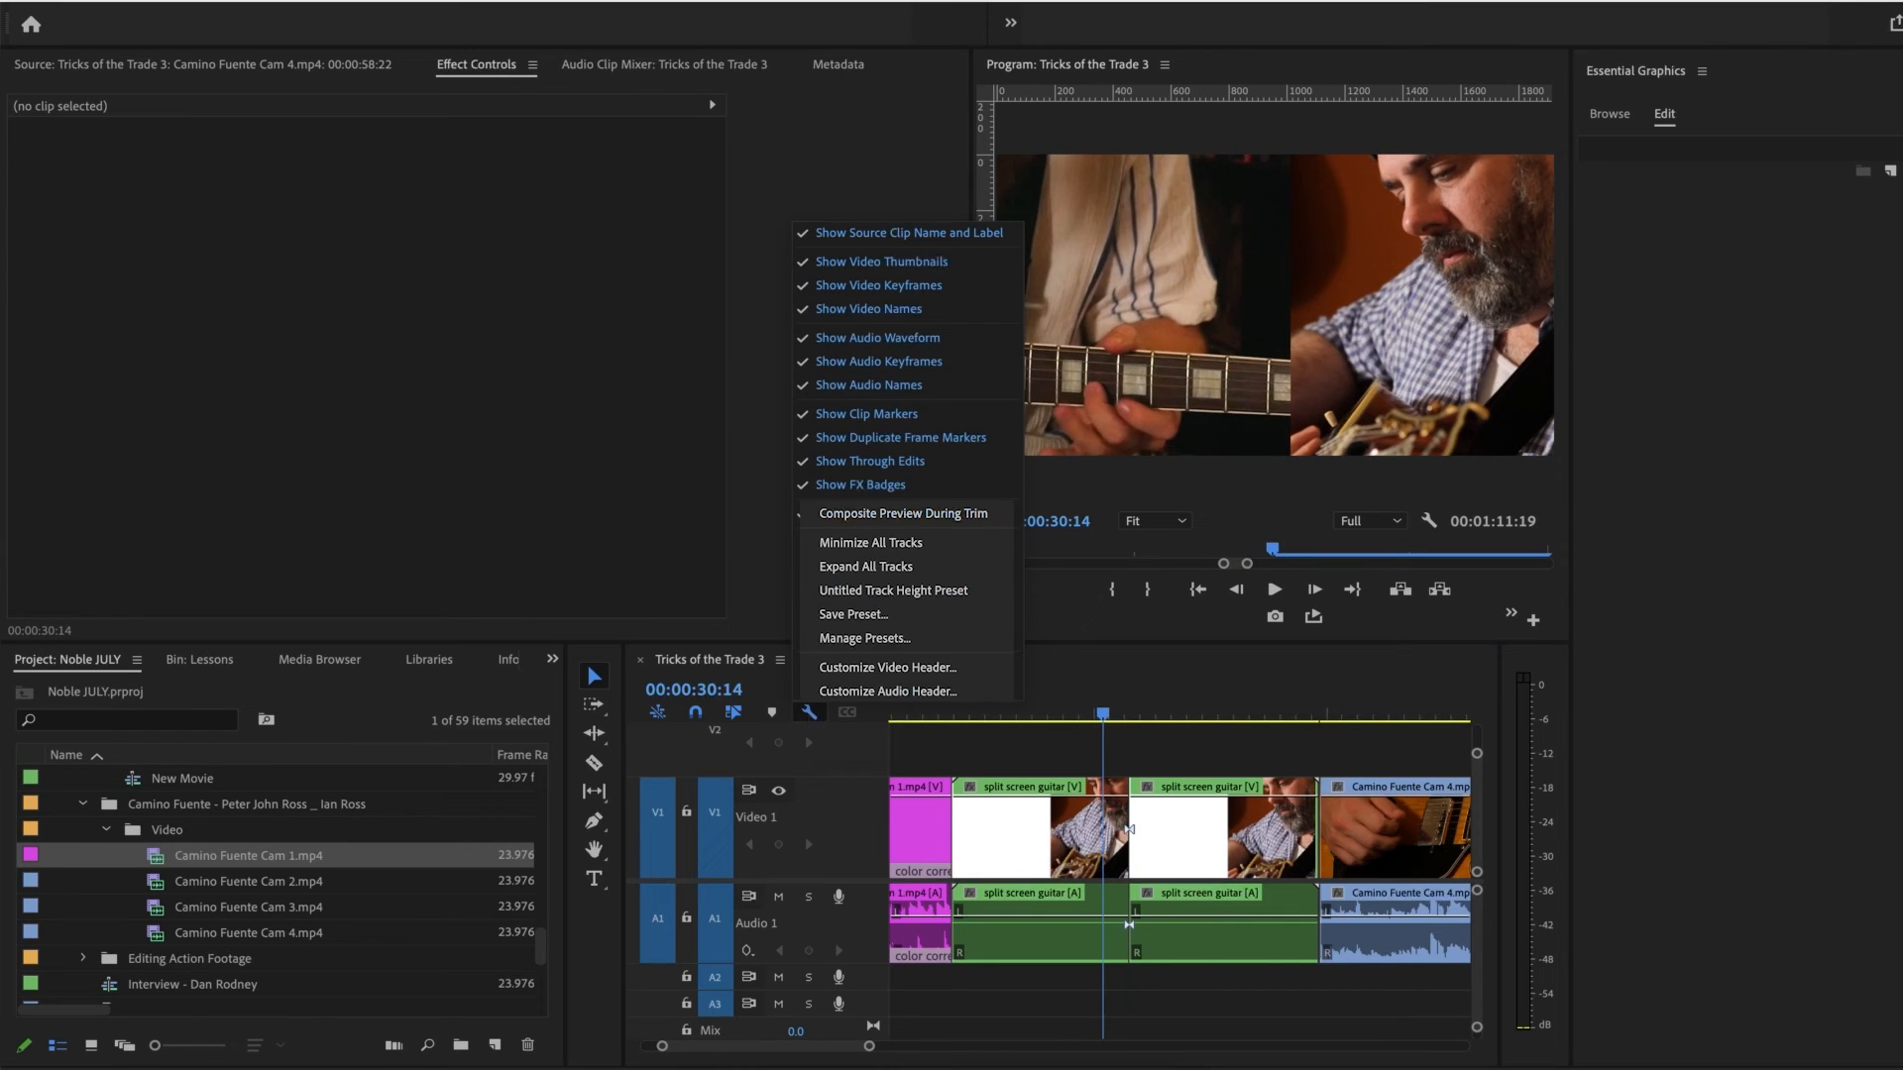
left_click(899, 459)
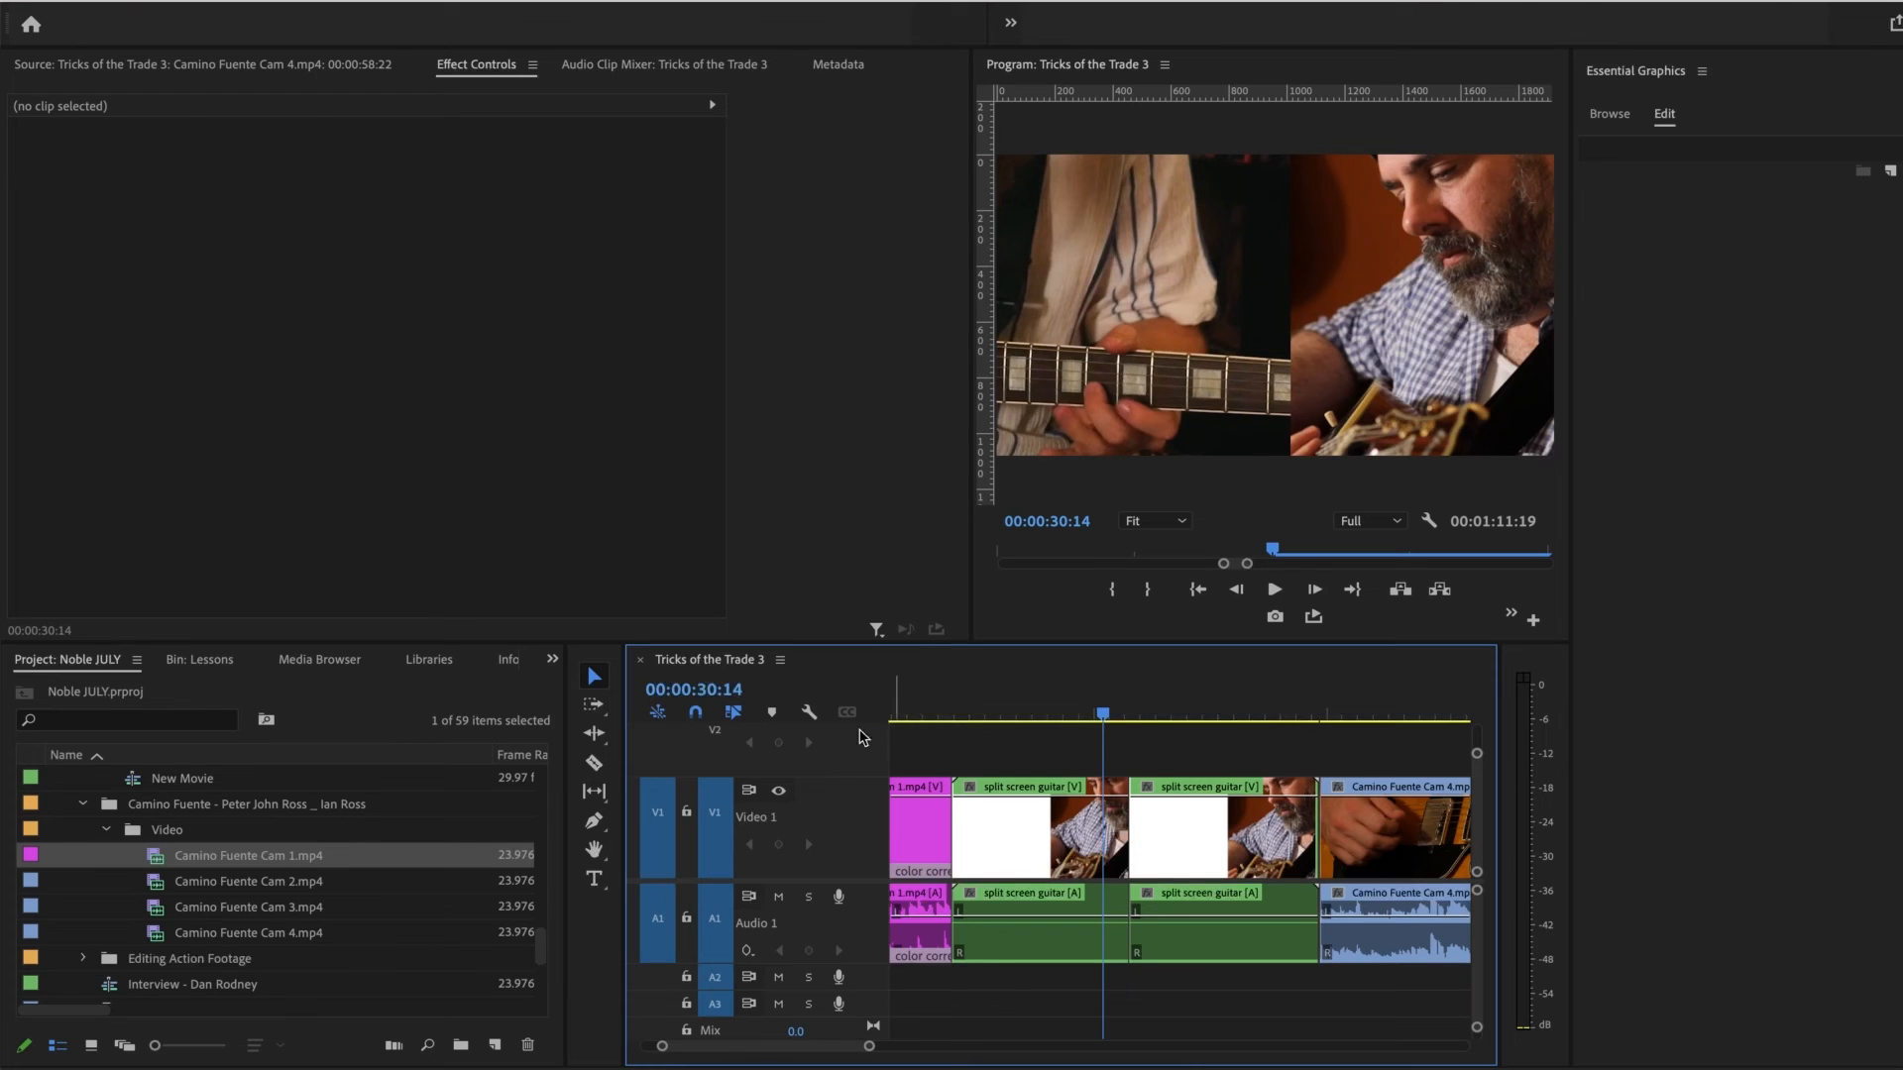
left_click(809, 713)
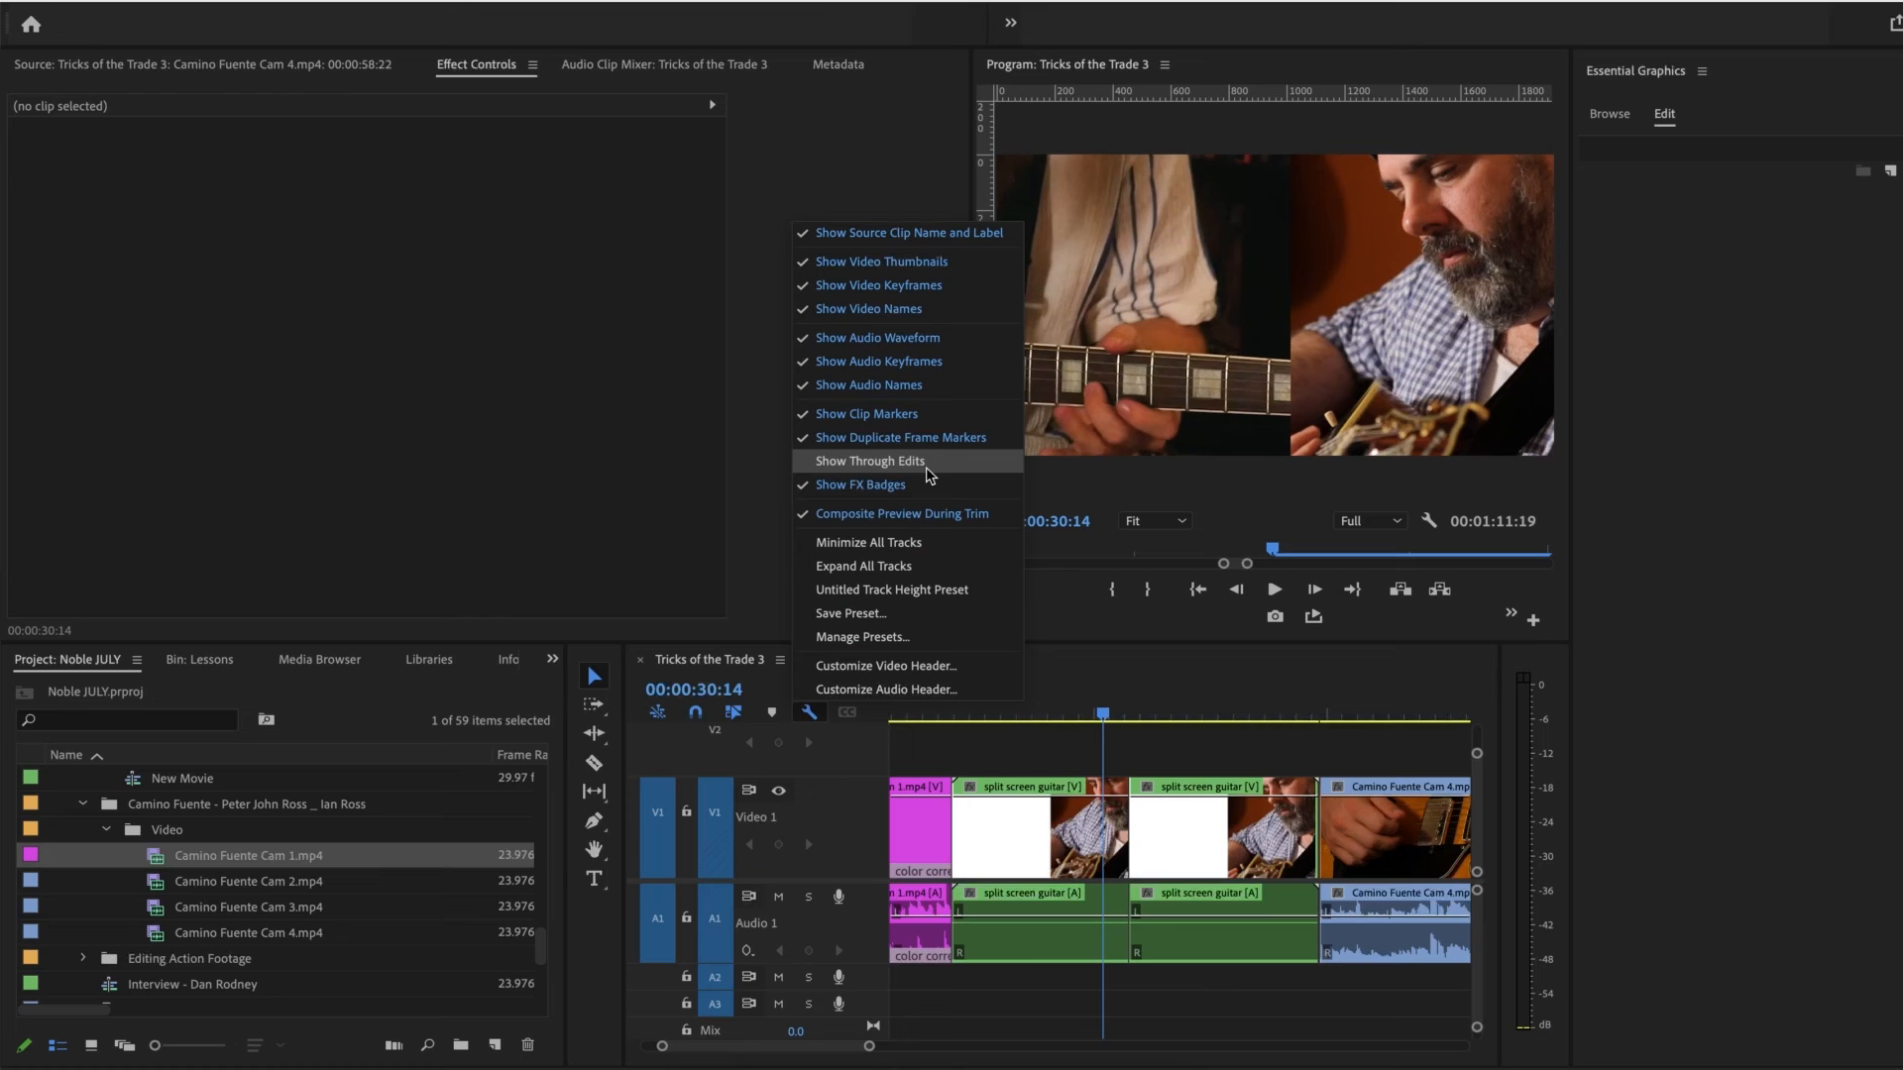
Step: Scale the second split screen guitar piece to 231.7 and reposition it to 1897.0, -71.1 in the frame
left_click_drag(1151, 710, 1173, 701)
left_click(1189, 820)
left_click(1185, 329)
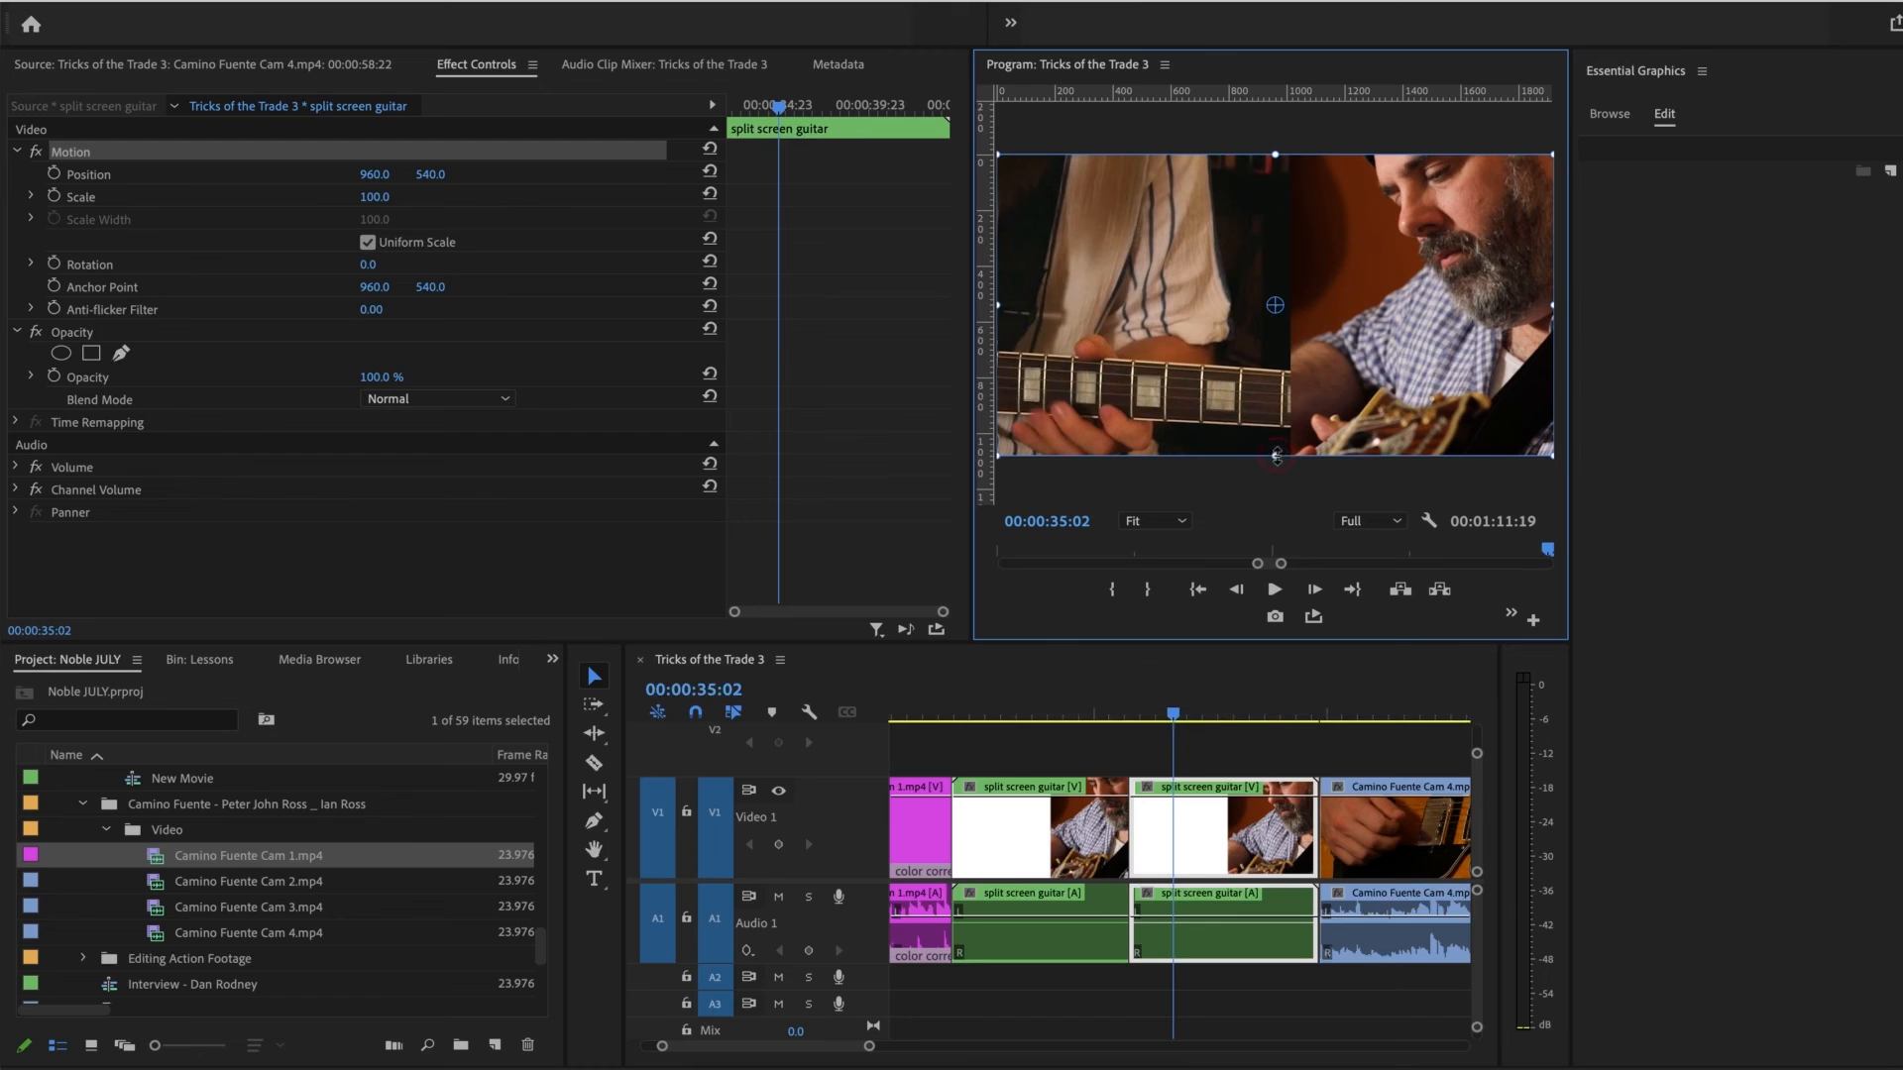
left_click_drag(1276, 456, 1277, 512)
left_click_drag(1279, 377, 1445, 297)
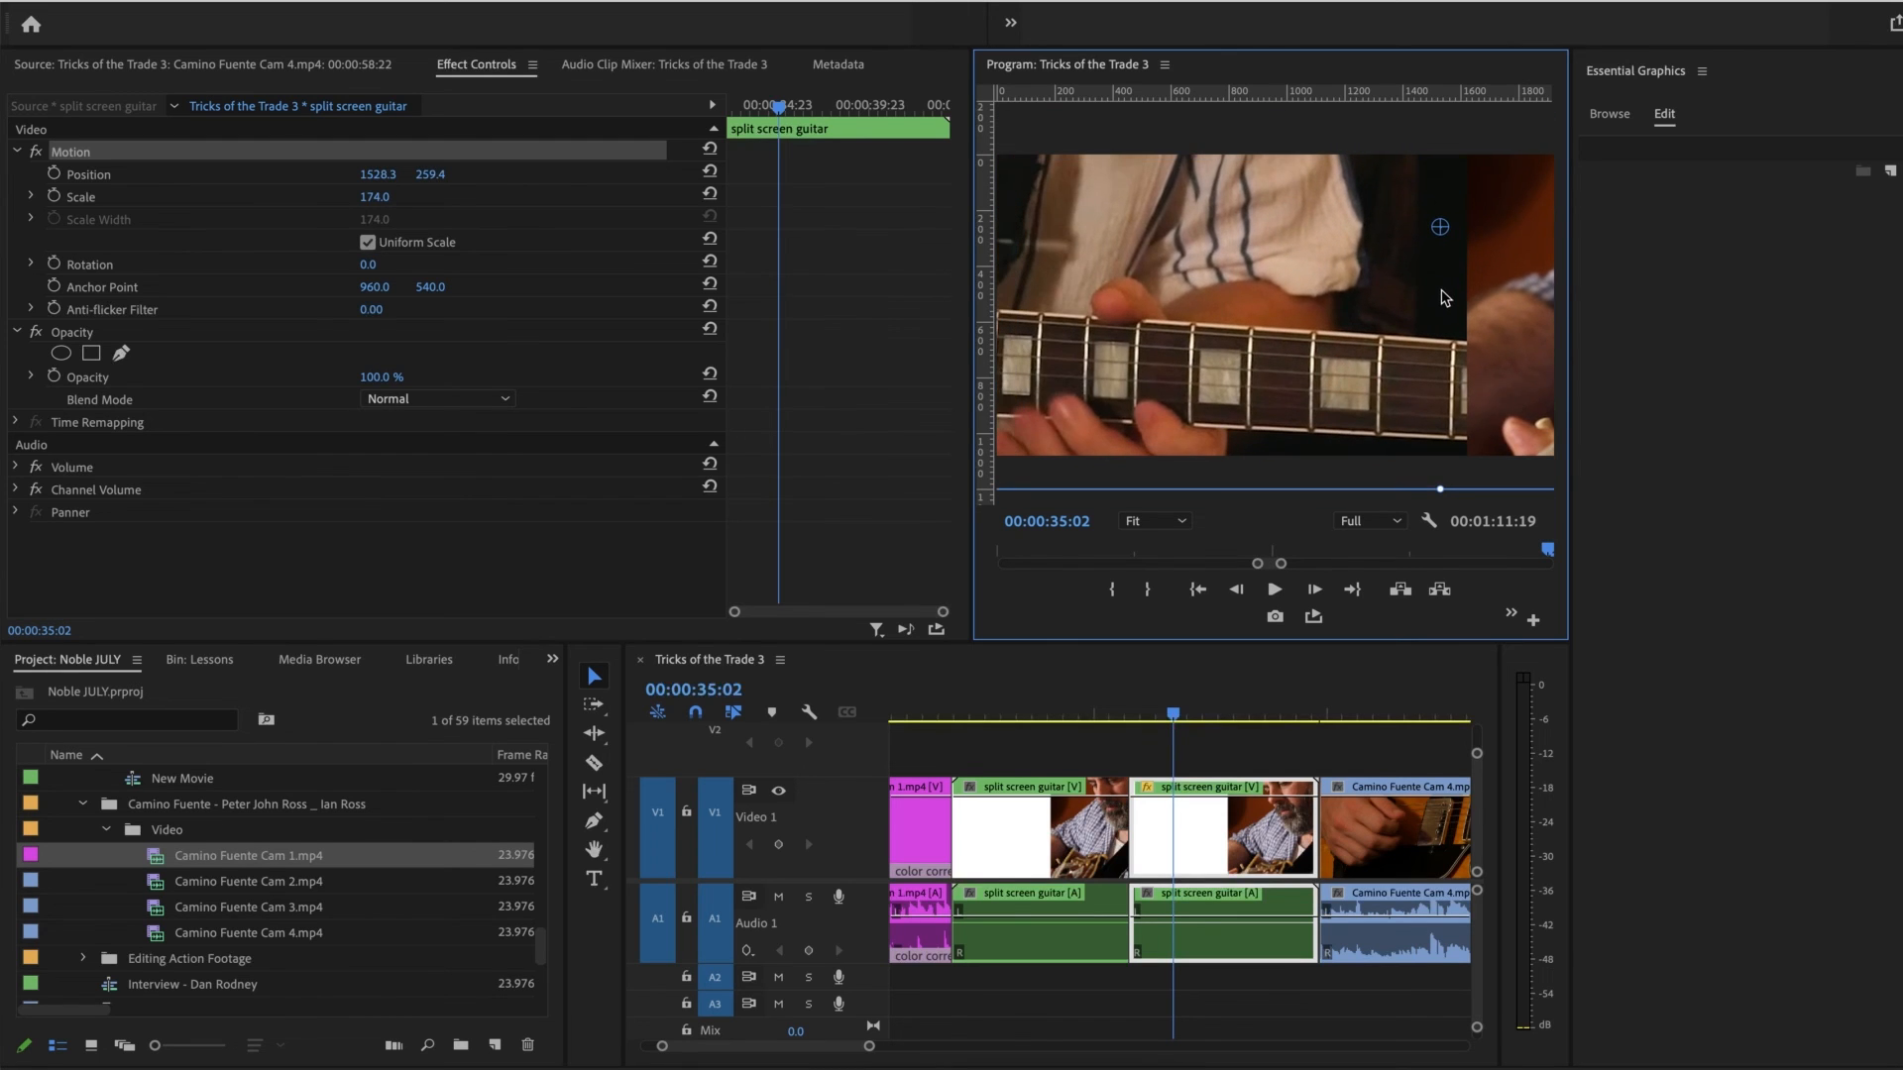
left_click(1148, 720)
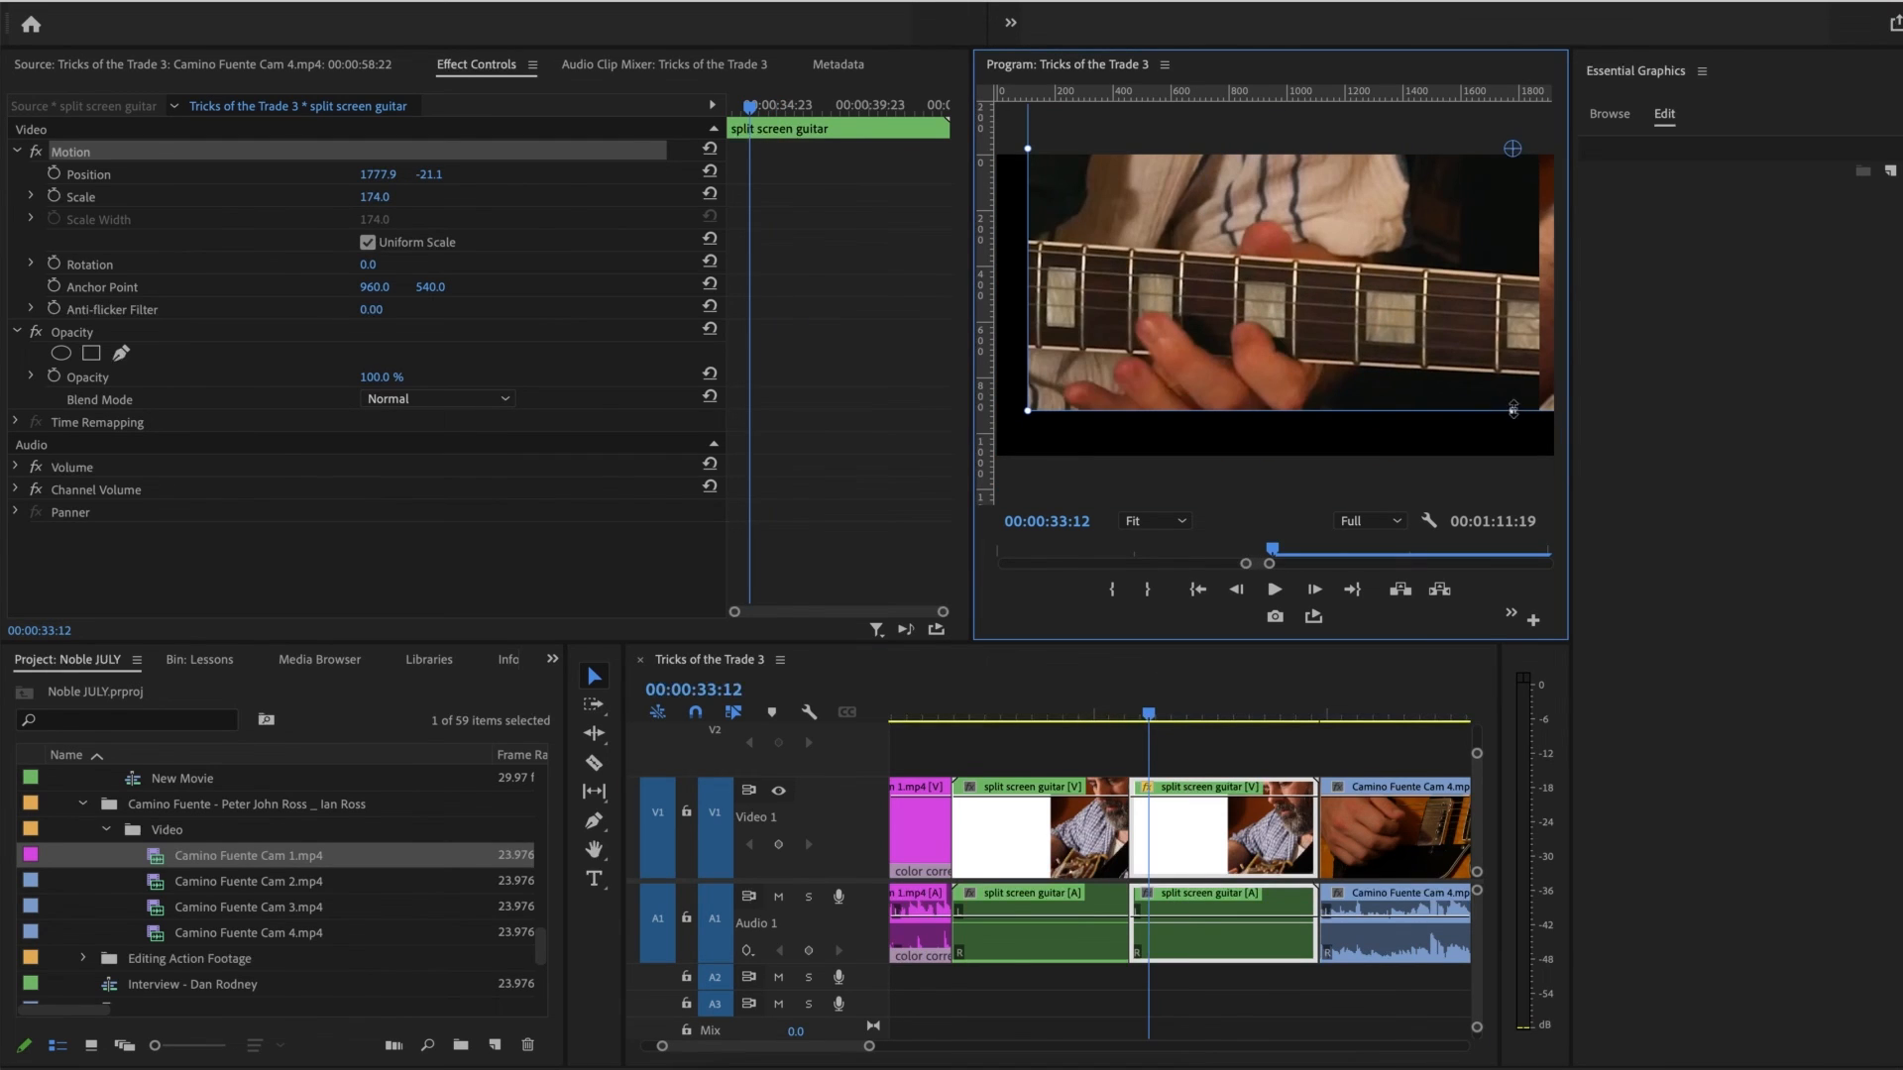
left_click_drag(1514, 409, 1481, 466)
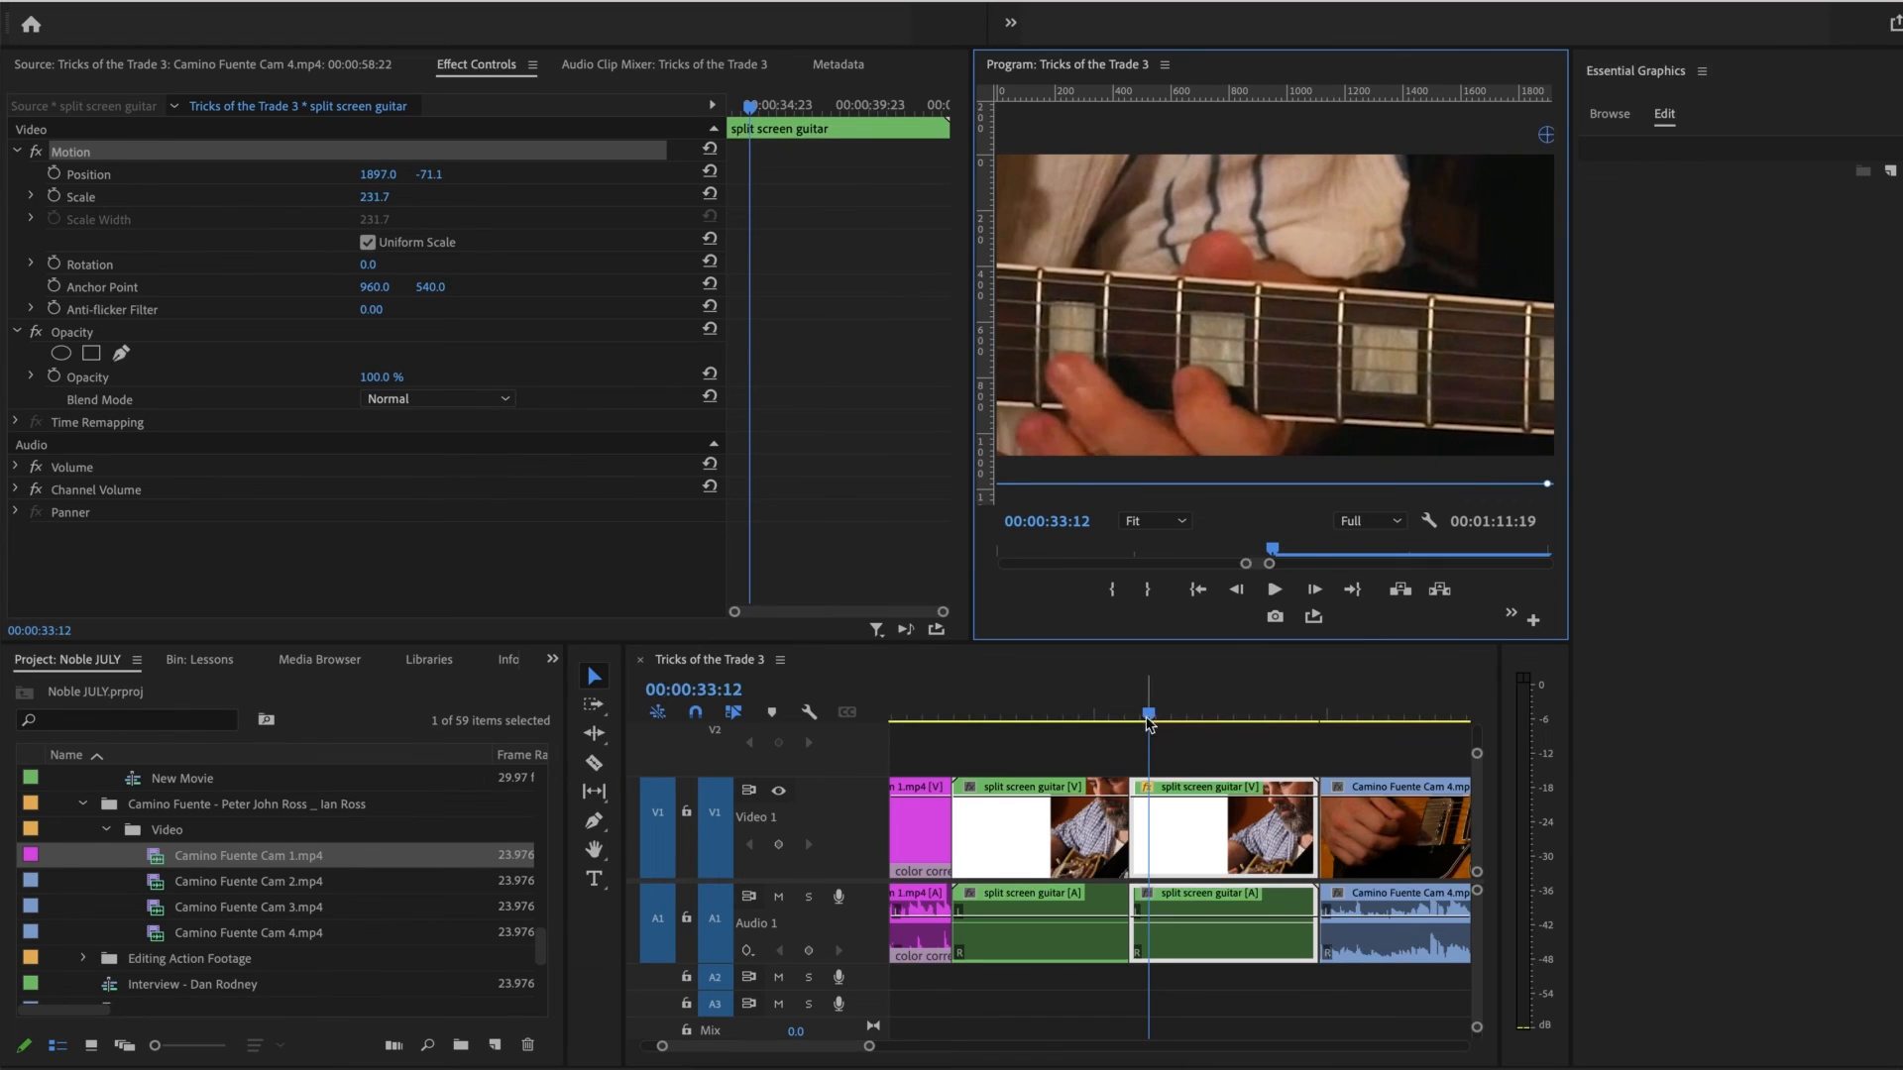
Step: Turn Show FX Badges off and back on, and open the property choices on the first split screen guitar clip's FX badge
left_click_drag(1147, 722, 1116, 723)
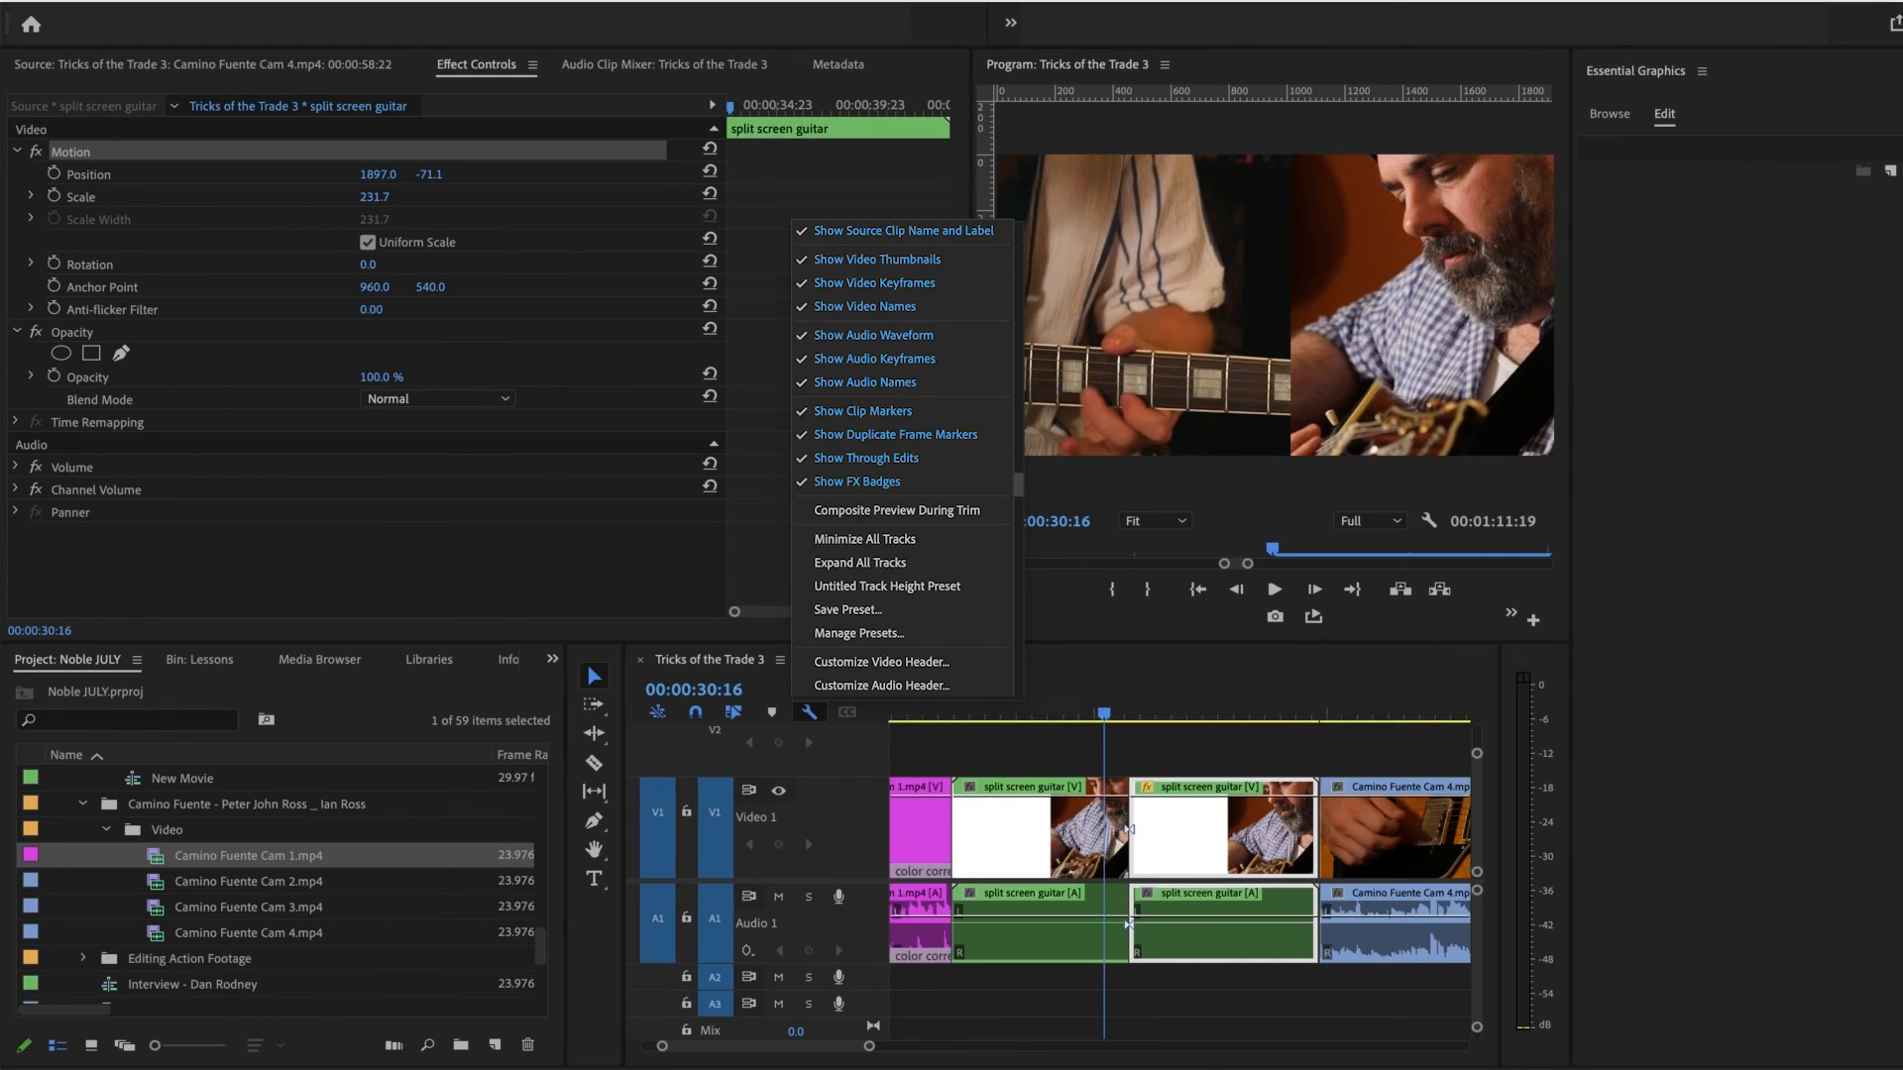
left_click(857, 482)
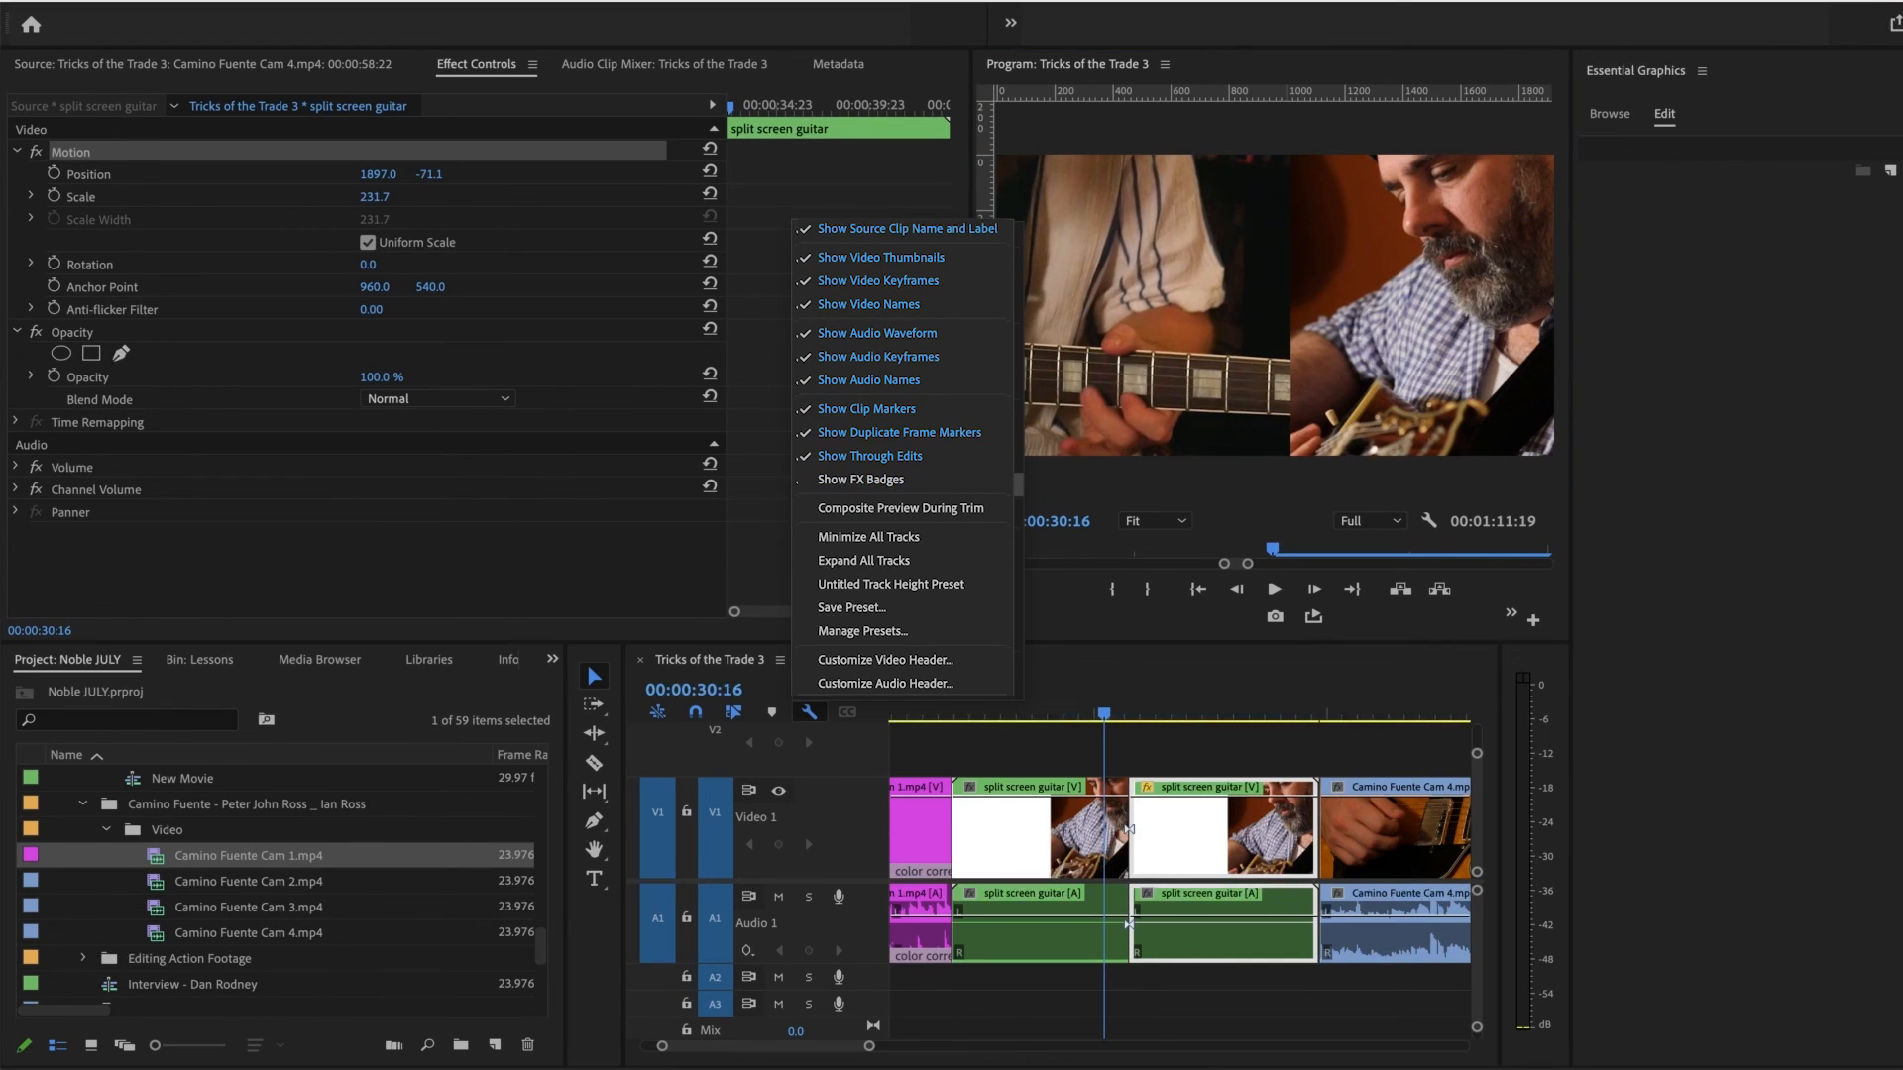
left_click_drag(870, 1045, 704, 1046)
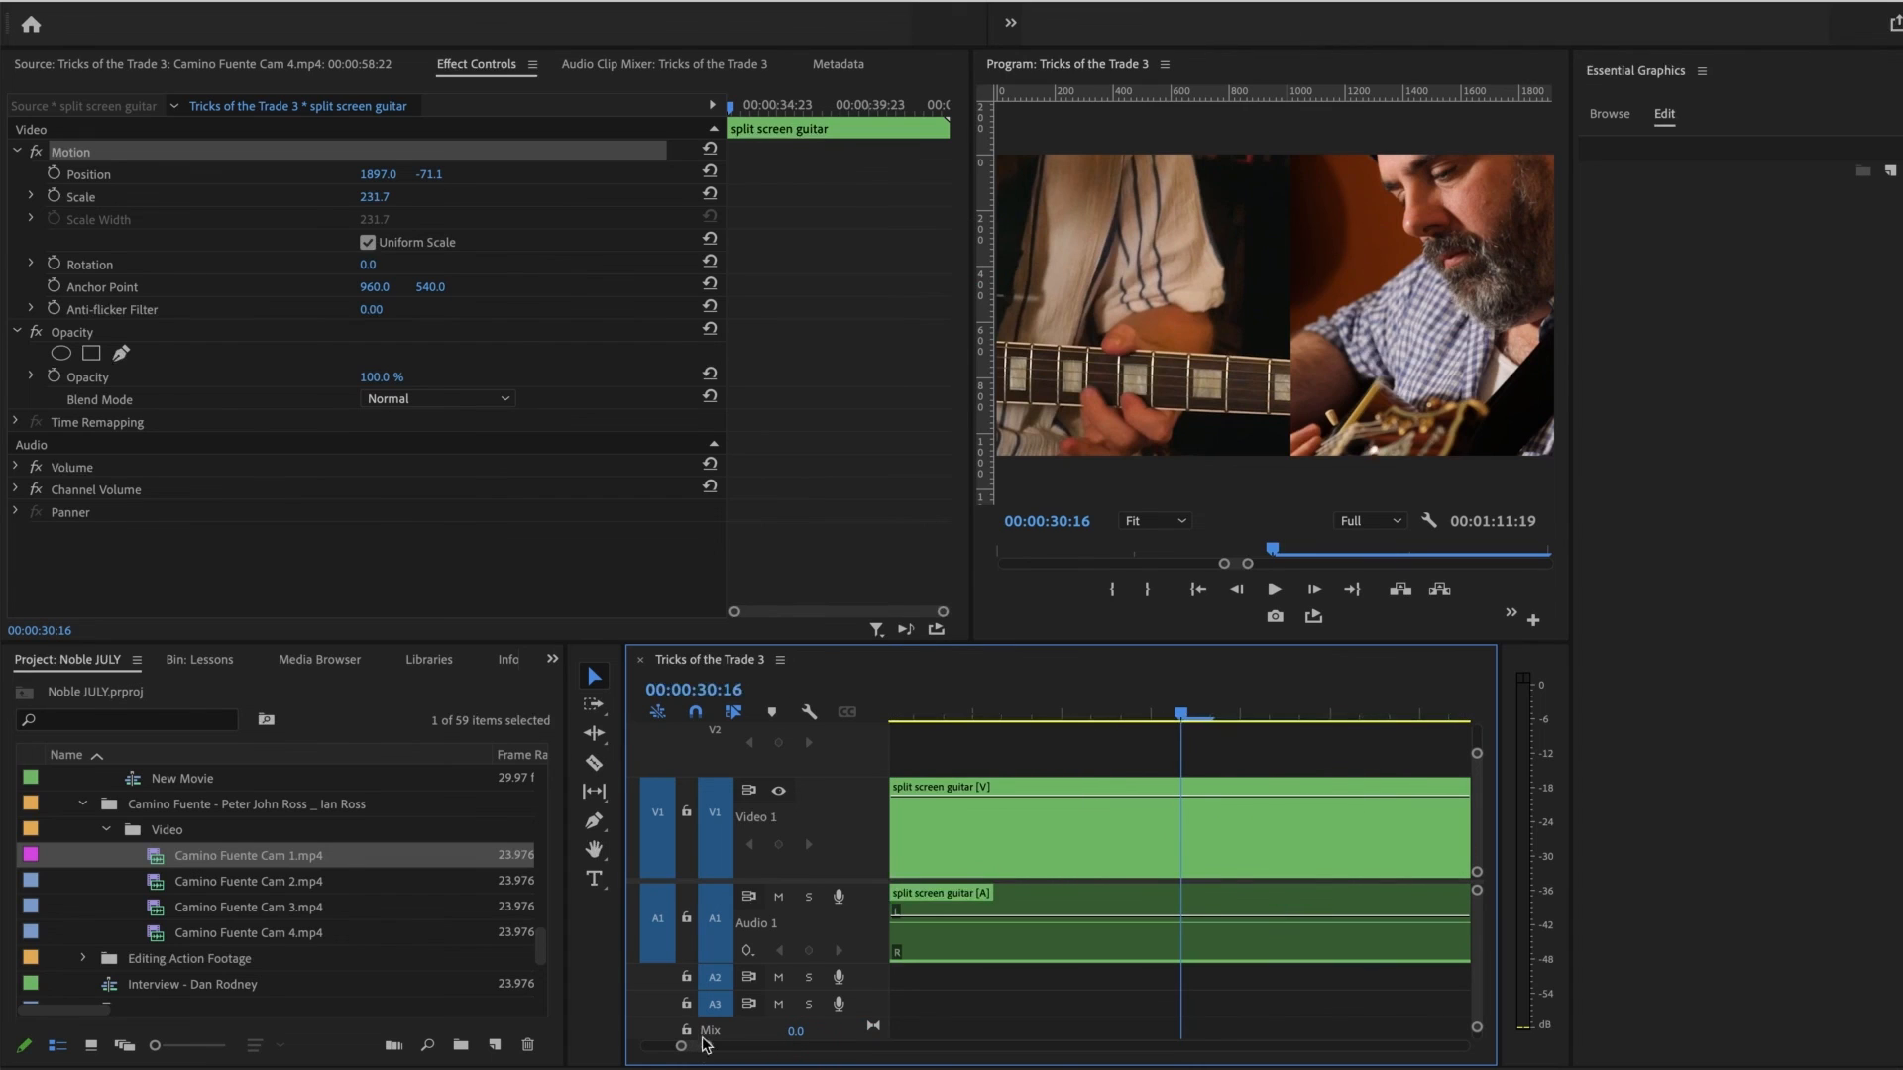
left_click(905, 787)
mouse_move(932, 866)
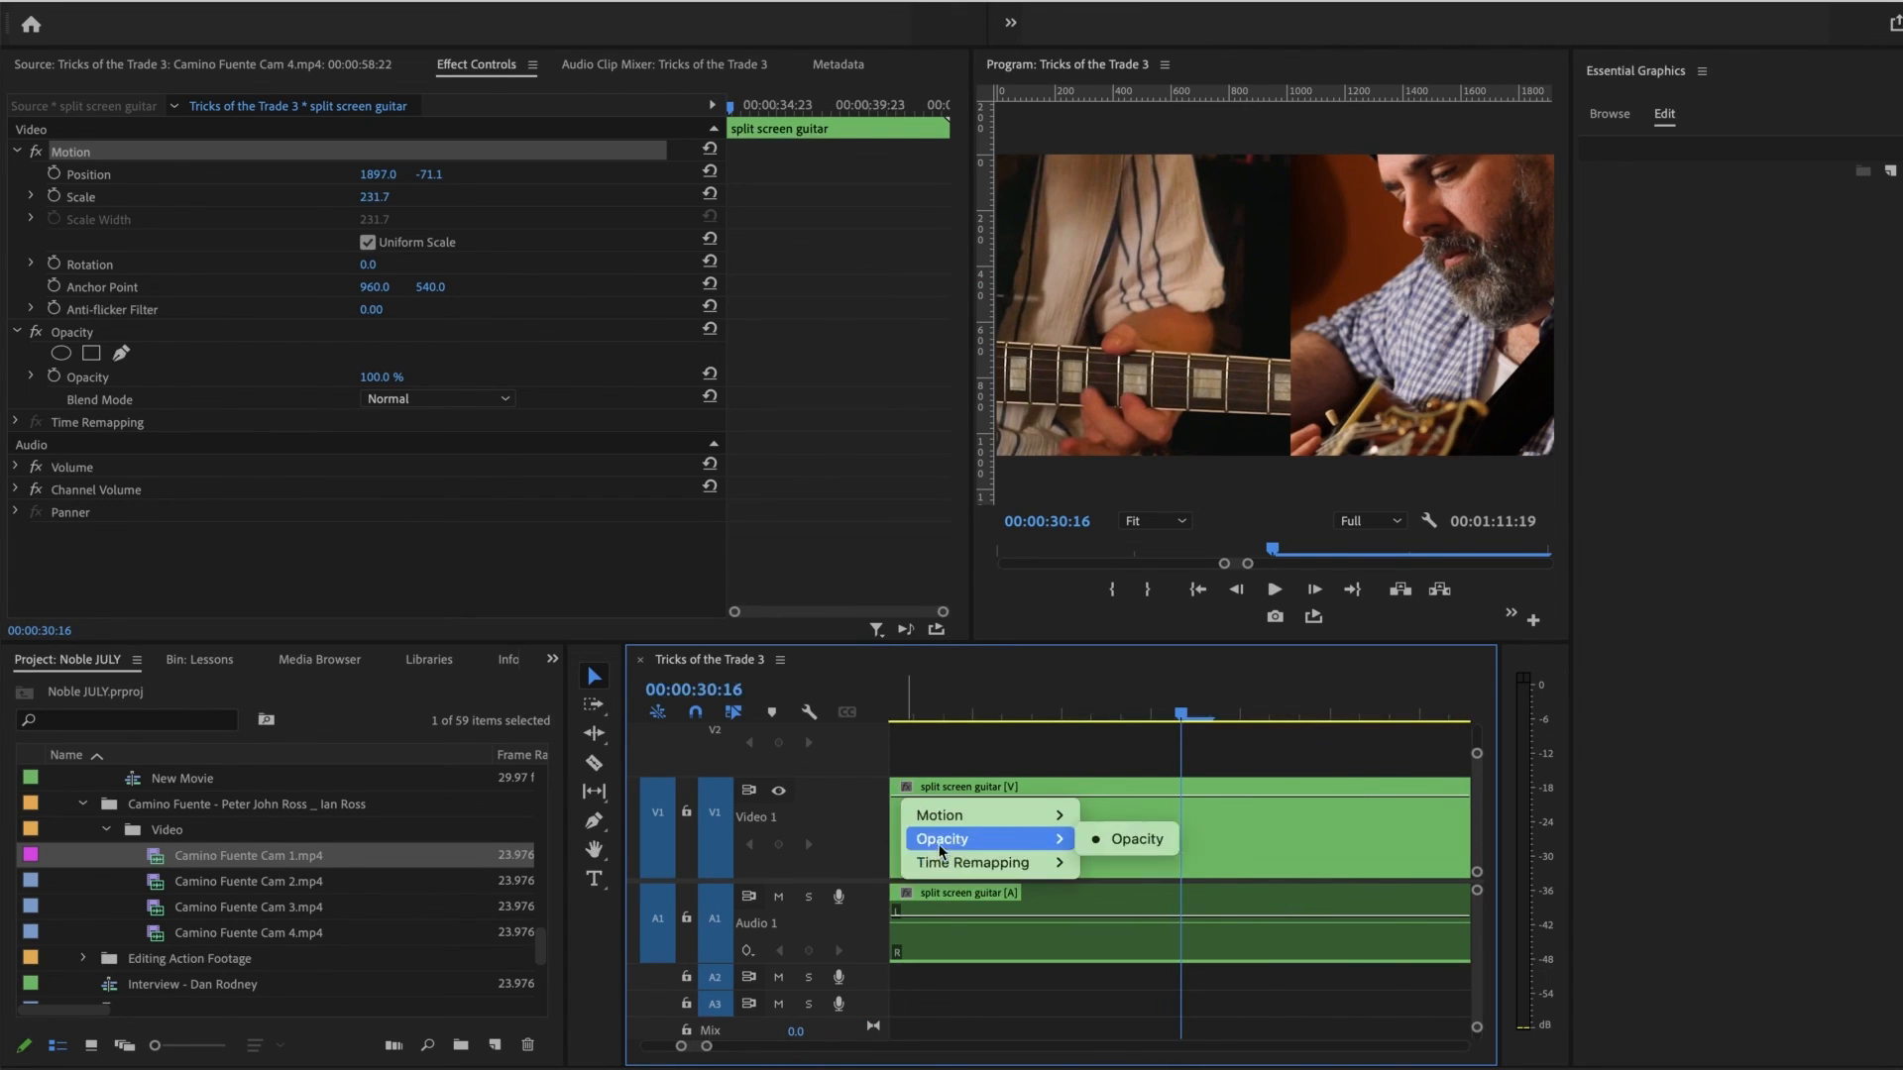